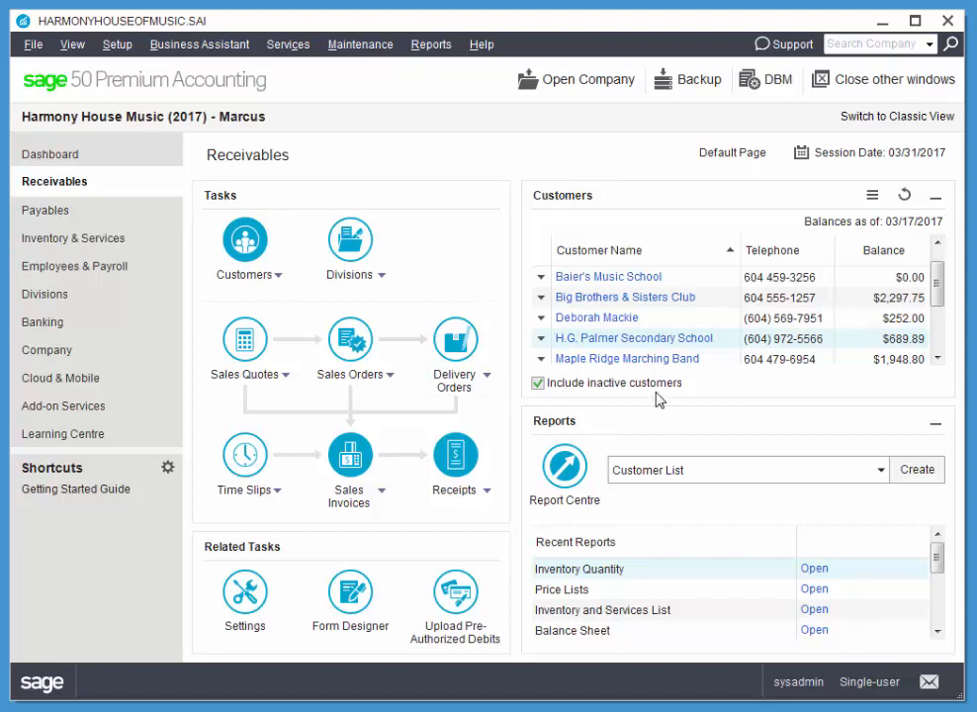
pyautogui.moveTo(942, 262); pyautogui.dragTo(939, 312)
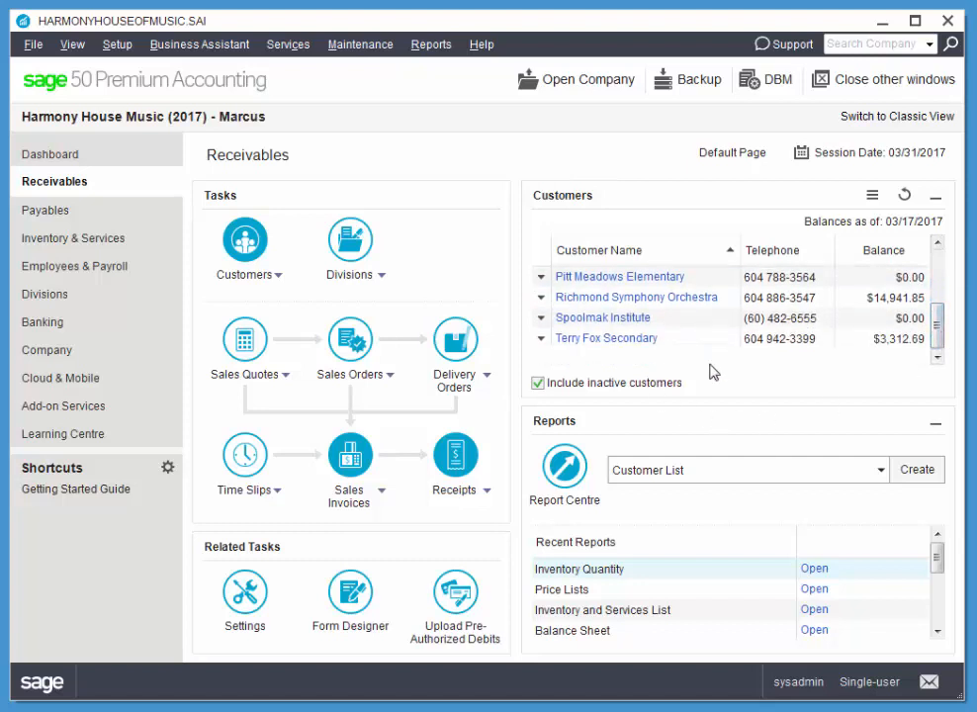
pyautogui.moveTo(939, 327); pyautogui.dragTo(939, 266)
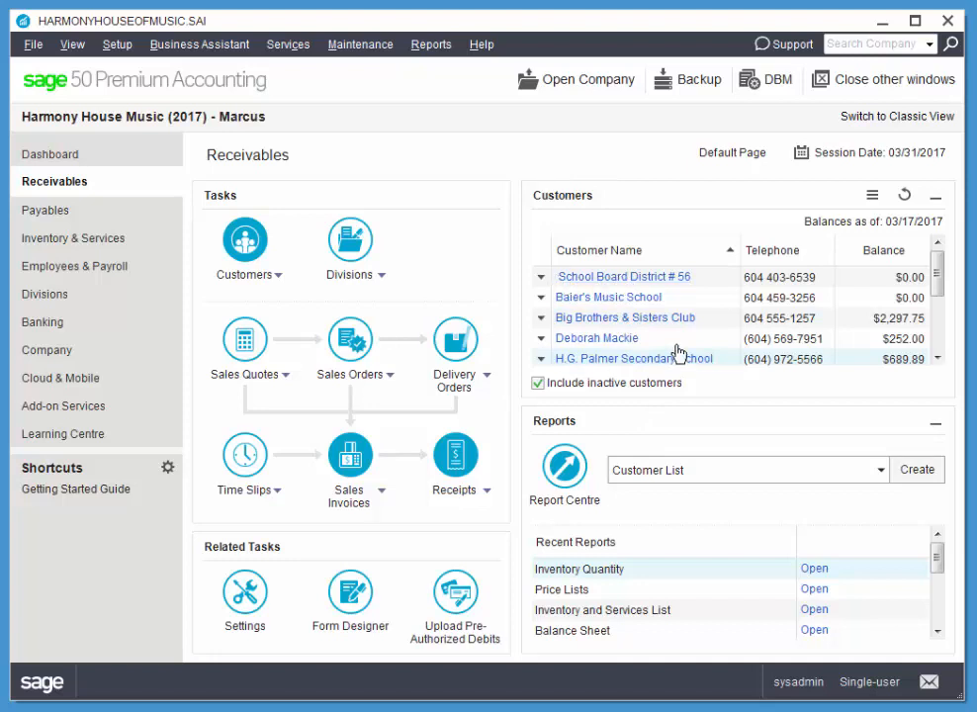
pyautogui.click(540, 279)
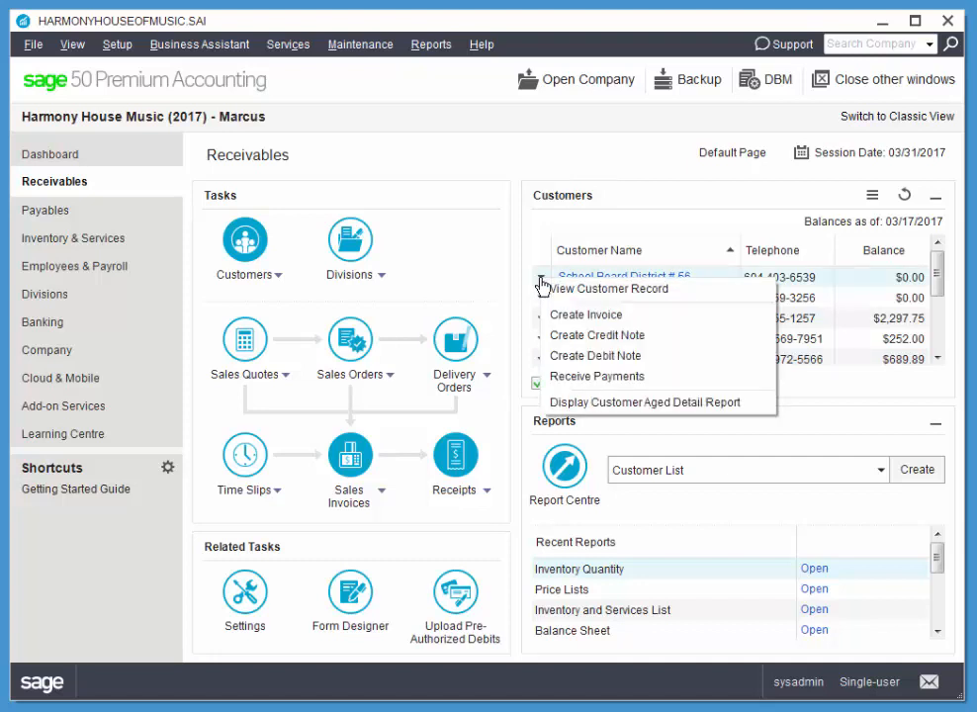
pyautogui.click(593, 321)
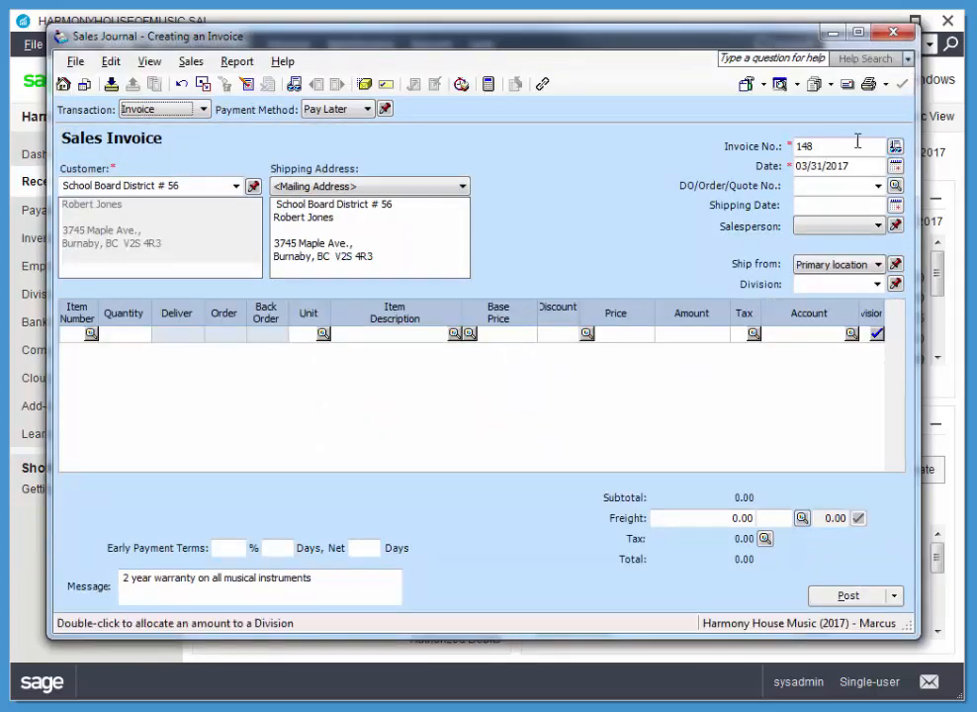
pyautogui.click(893, 33)
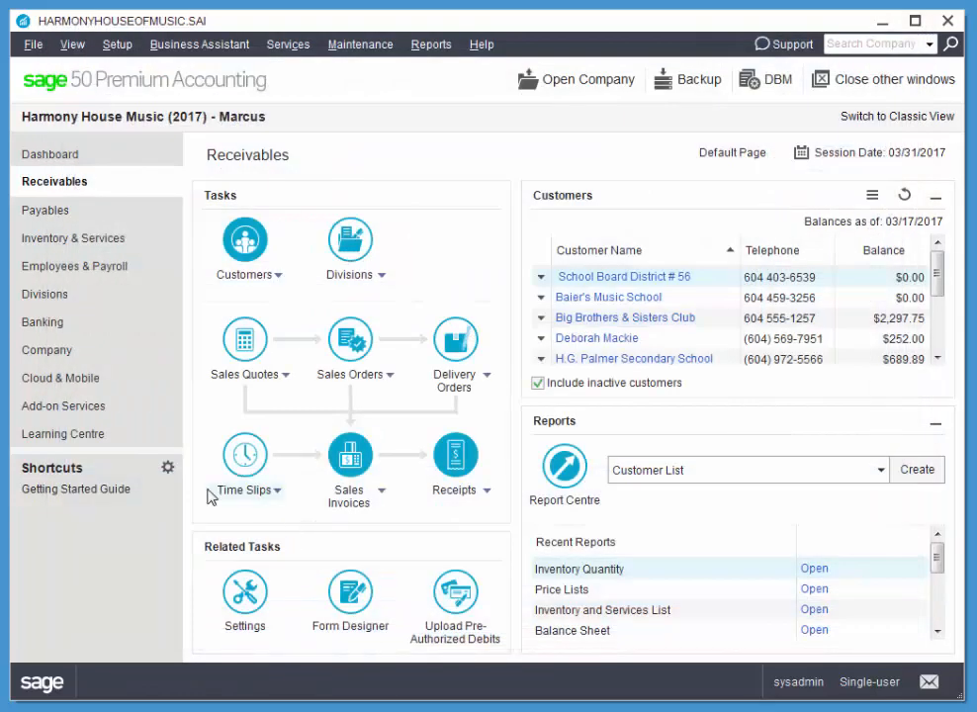
pyautogui.click(359, 468)
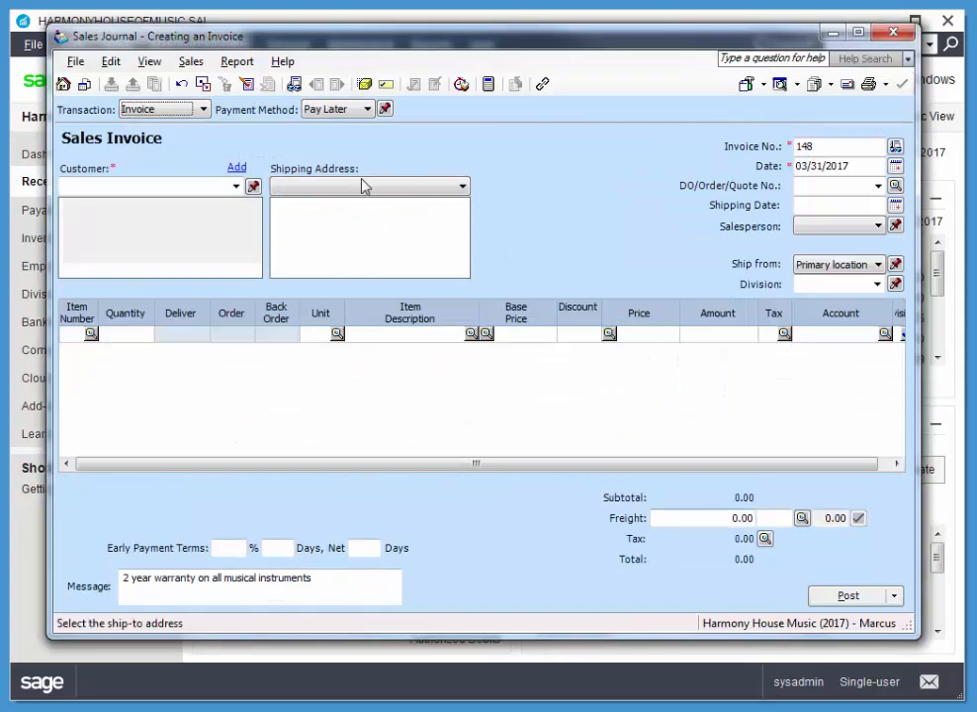
pyautogui.click(236, 186)
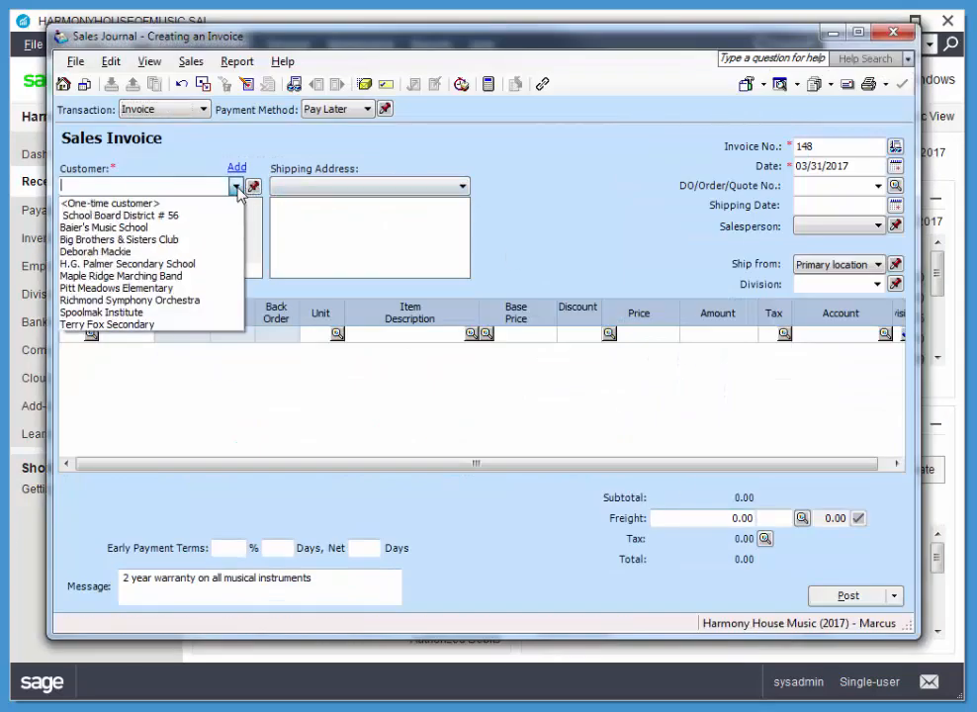
pyautogui.click(130, 216)
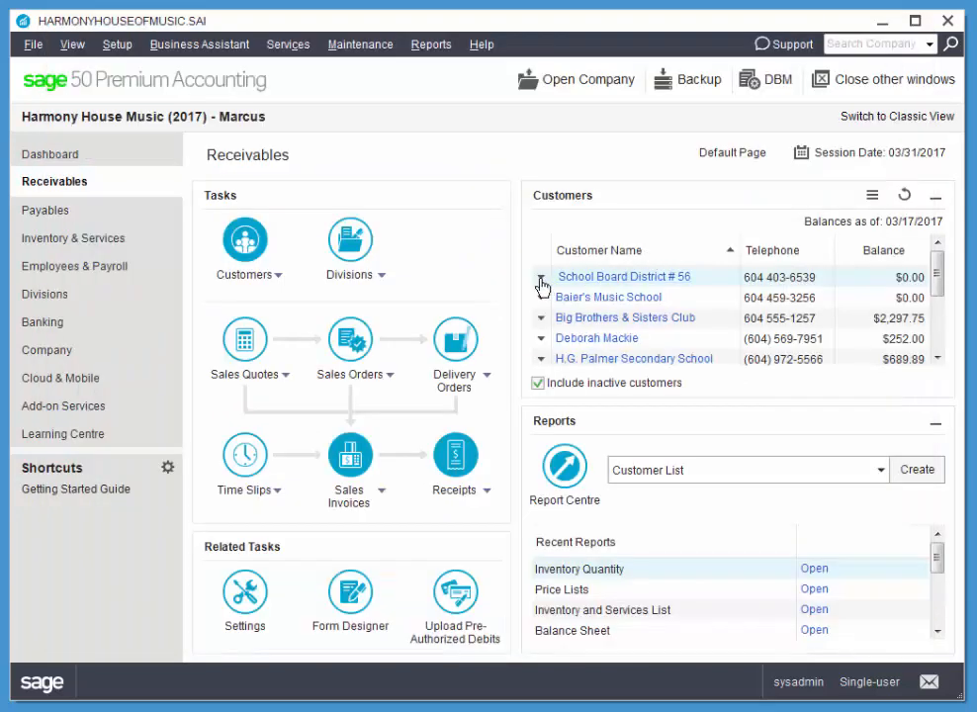
# Step: Create a sales invoice for School Board District # 56 directly from its customer entry and date it 03/04/2017
pyautogui.click(540, 277)
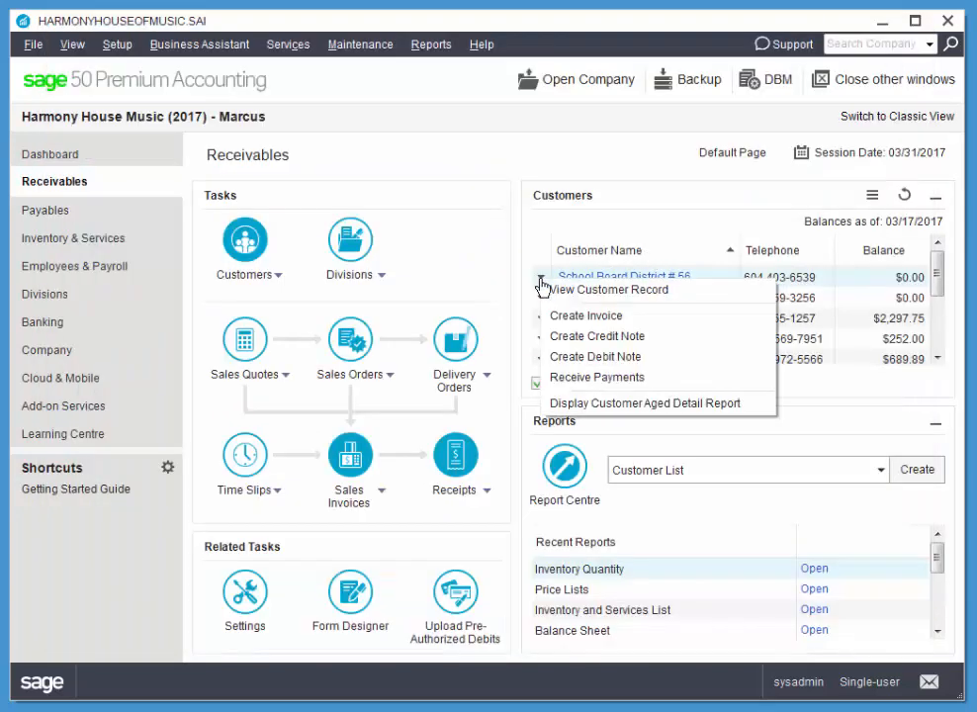
pyautogui.click(593, 316)
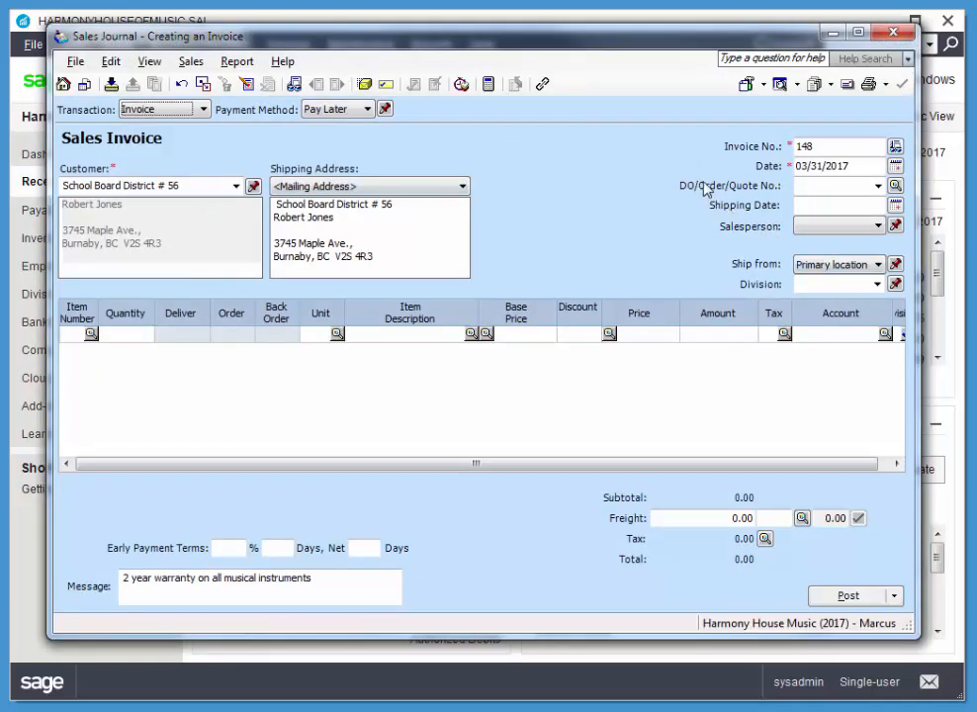
pyautogui.click(895, 166)
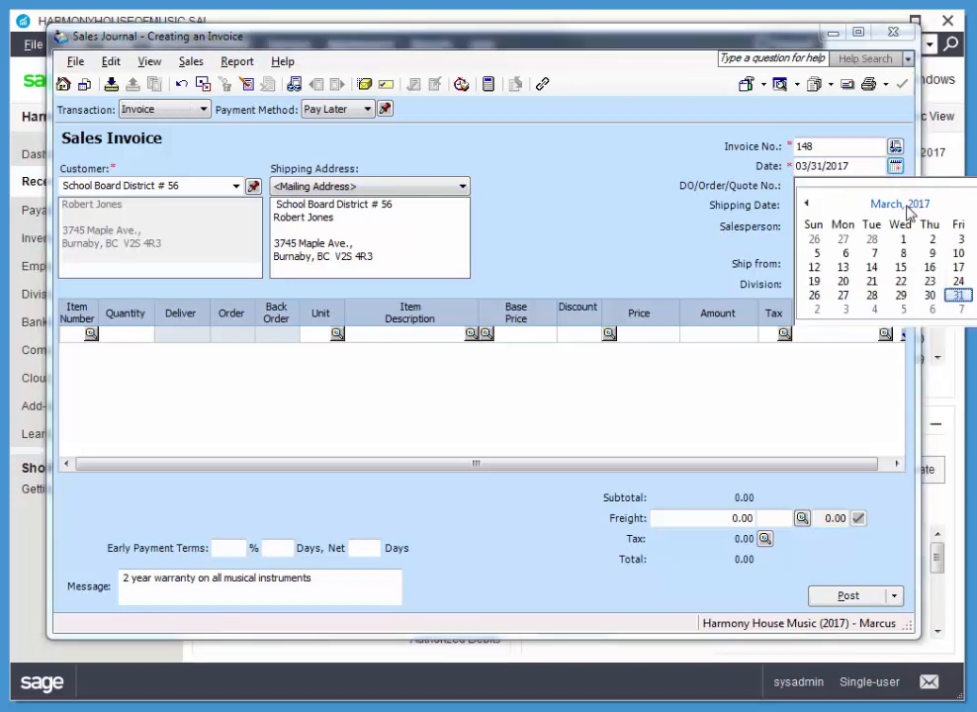
pyautogui.click(974, 238)
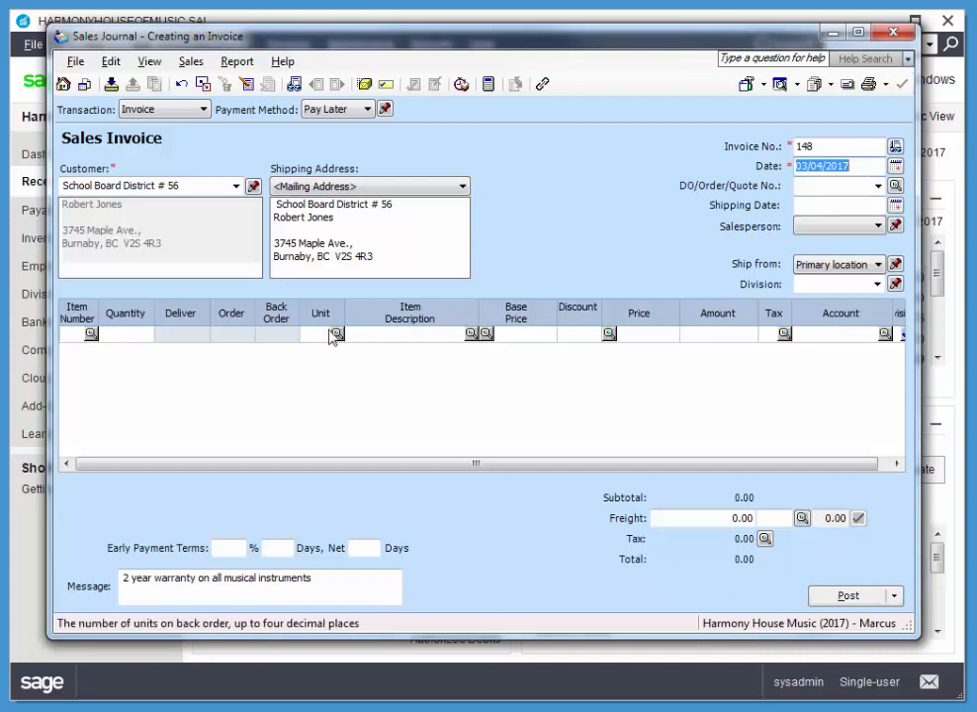
# Step: Widen the item number column and add item B-110 Trombone to the first invoice line with a quantity of 3
pyautogui.moveTo(98, 312); pyautogui.dragTo(161, 313)
pyautogui.click(98, 333)
pyautogui.doubleClick(142, 336)
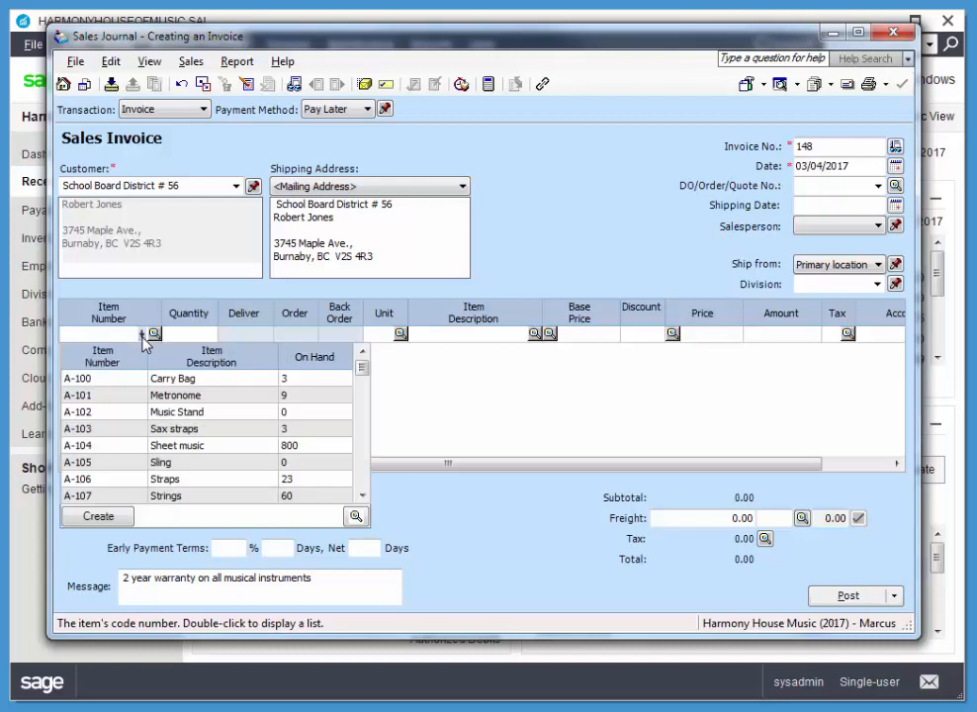
pyautogui.click(363, 381)
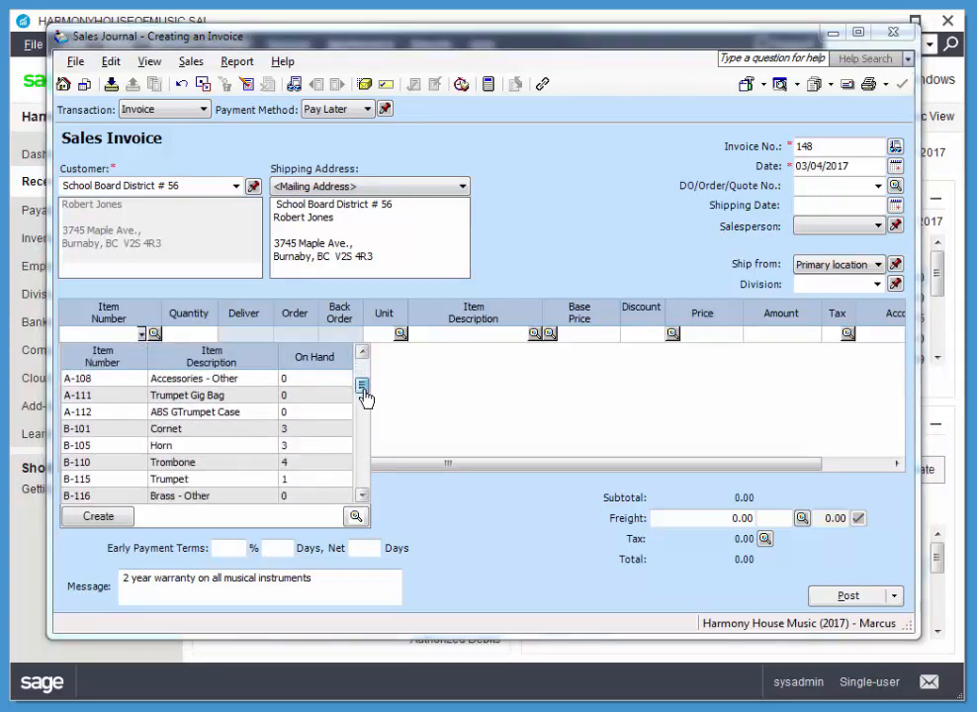
pyautogui.moveTo(364, 391); pyautogui.dragTo(363, 392)
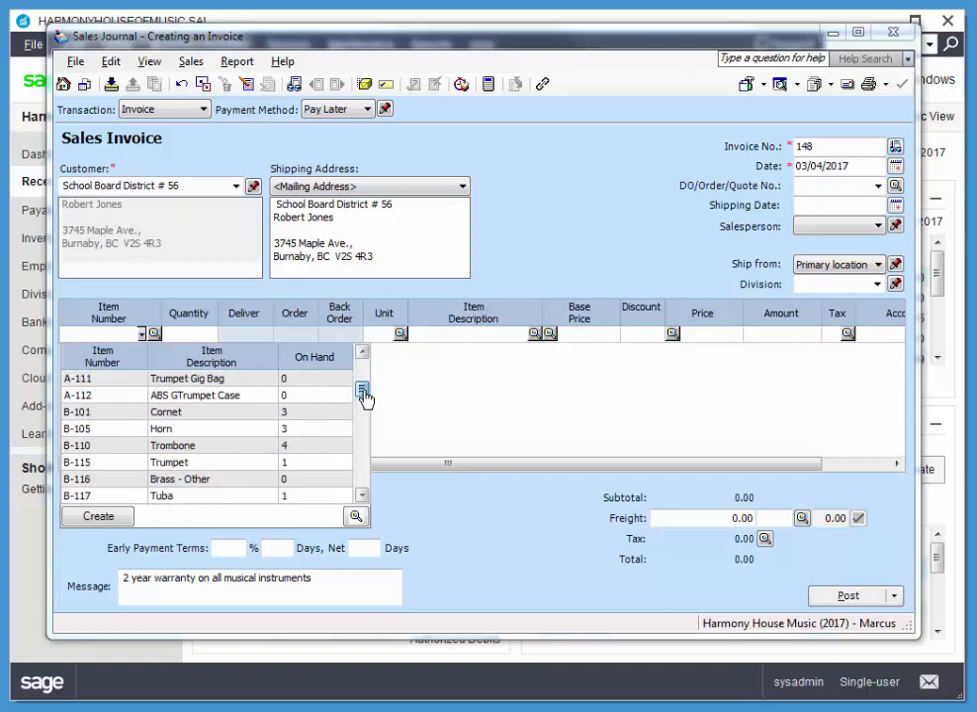
pyautogui.click(188, 446)
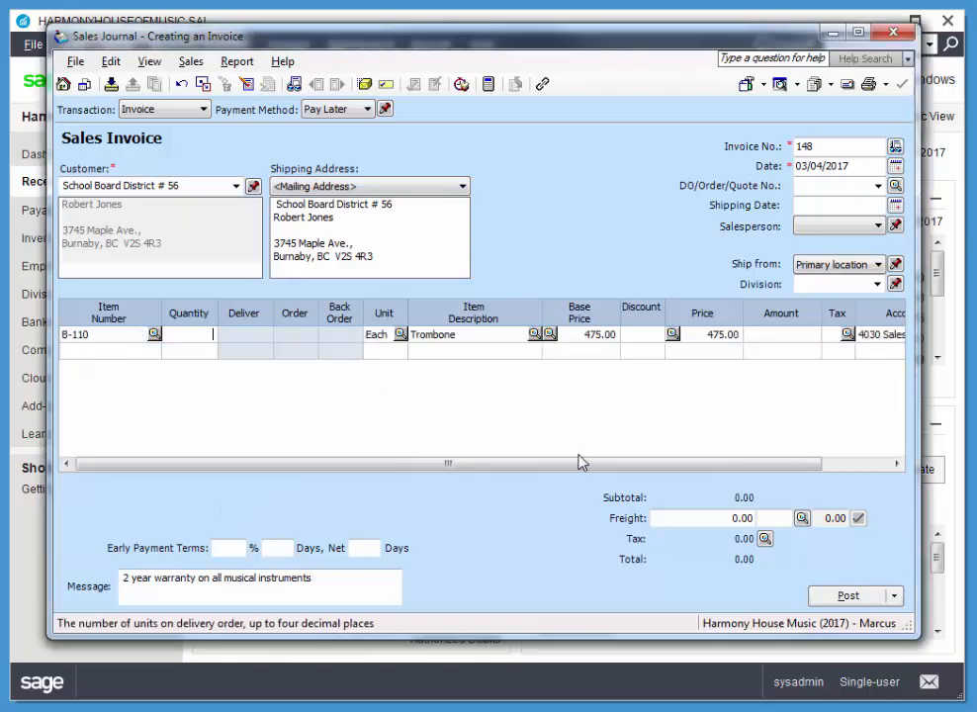
pyautogui.write('3')
pyautogui.press('Tab')
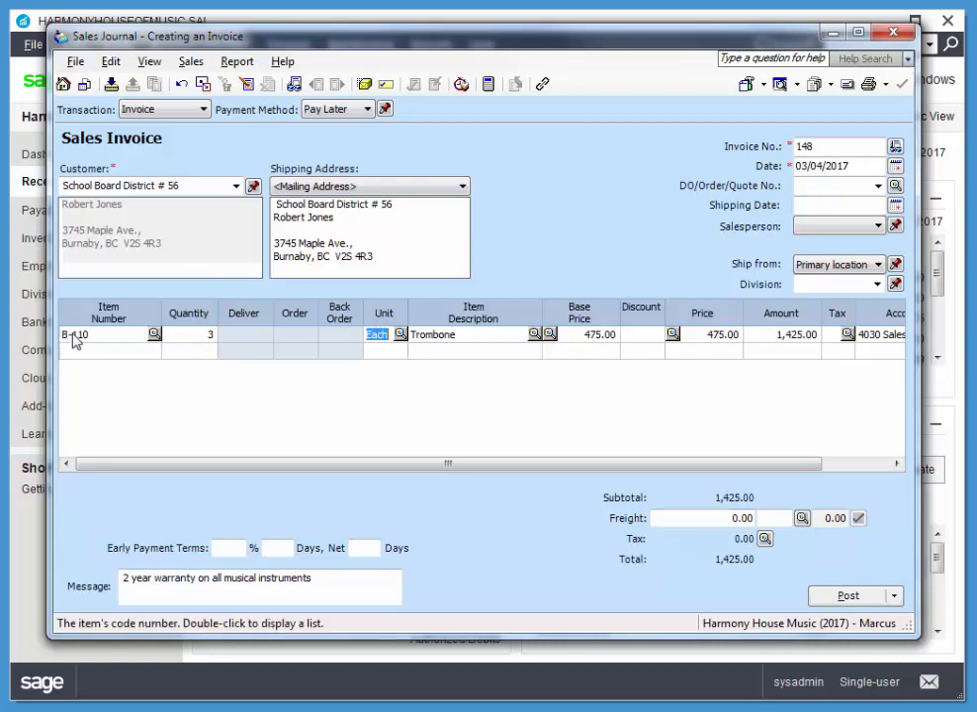
# Step: Give the trombone line a 5 percent discount and assign it the tax code that charges GST and PST
pyautogui.click(645, 337)
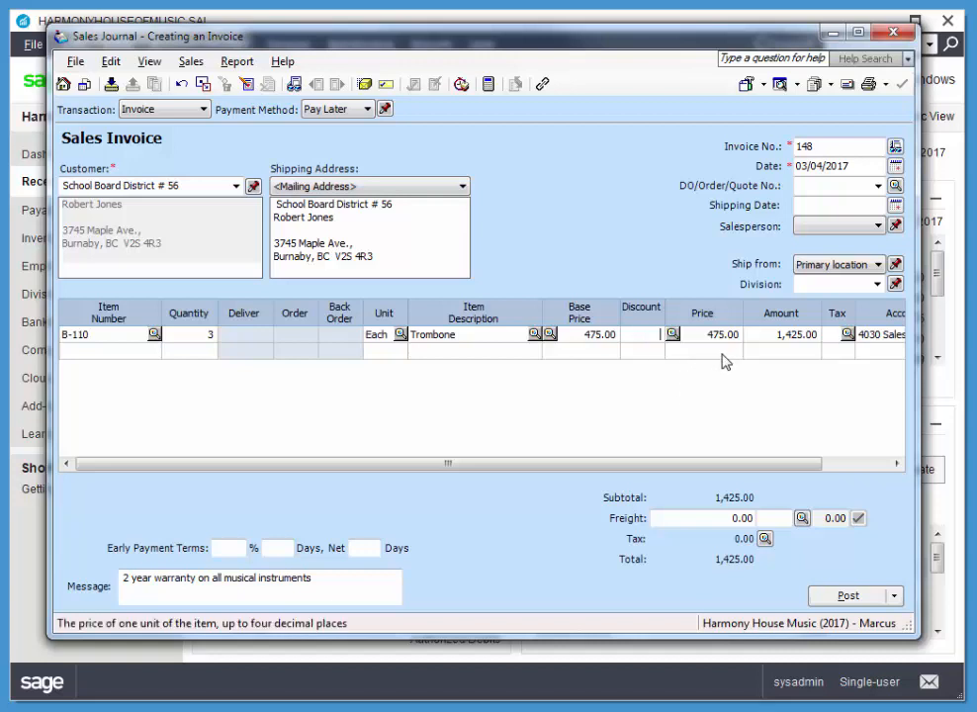
pyautogui.write('5')
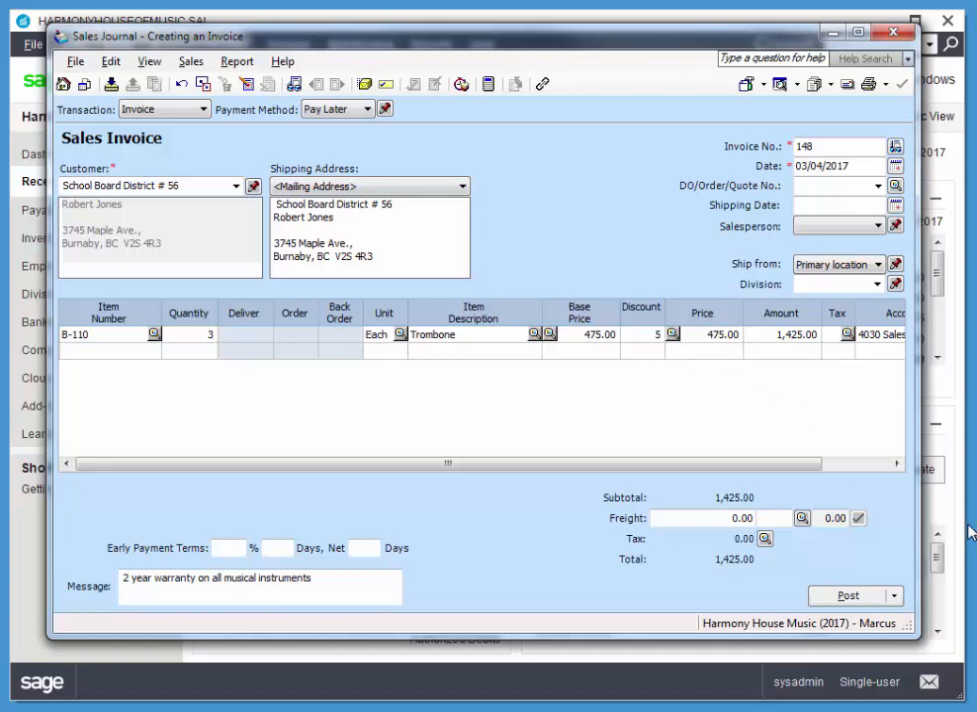
pyautogui.press('Tab')
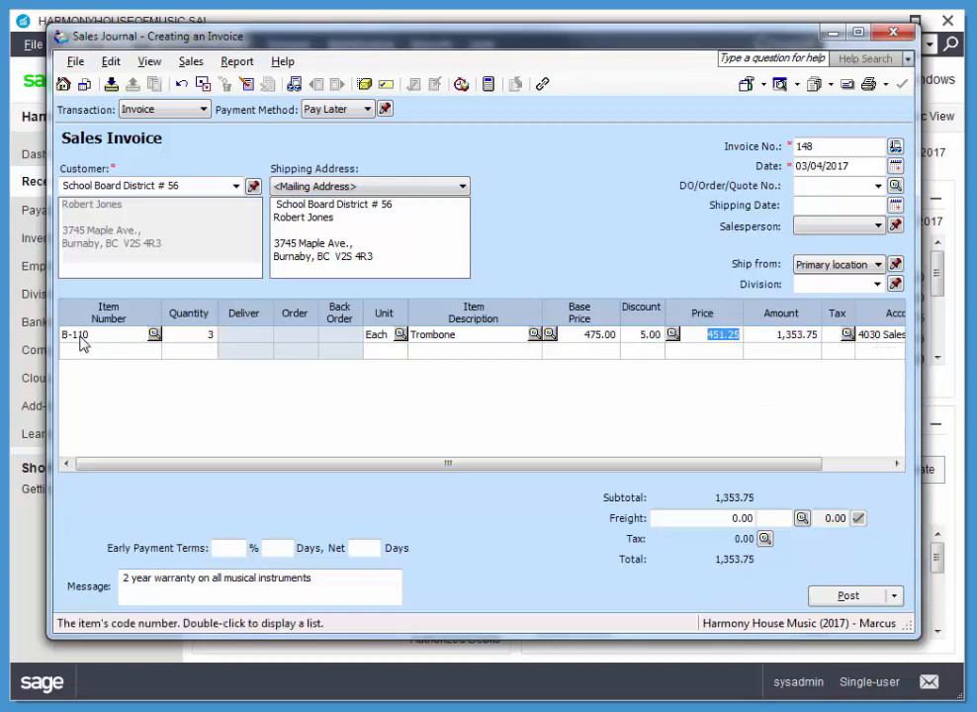
pyautogui.click(847, 335)
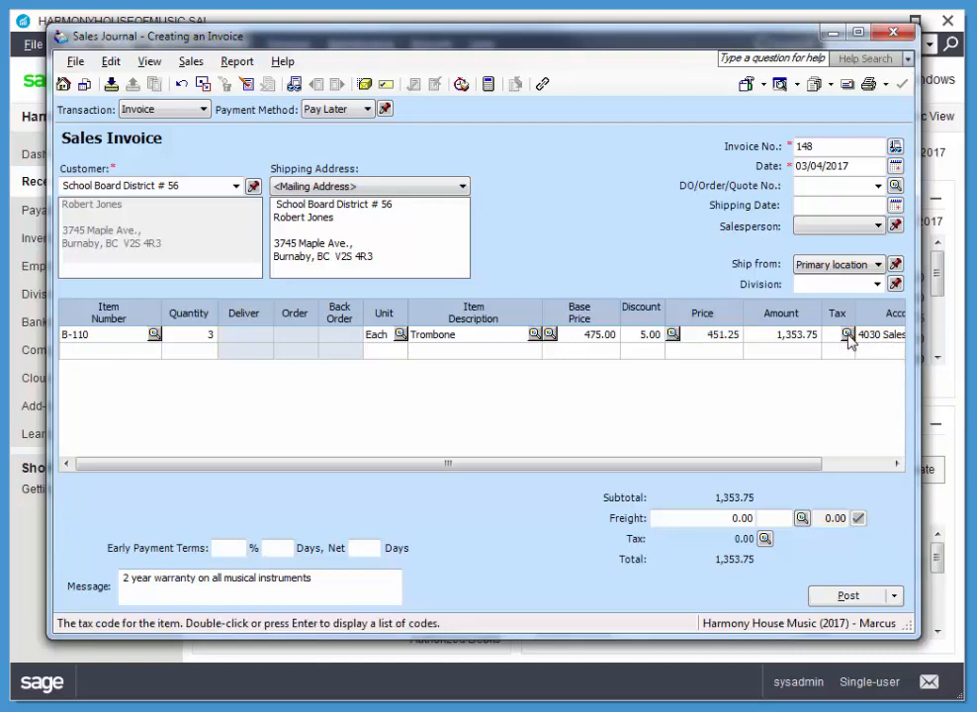
pyautogui.doubleClick(328, 320)
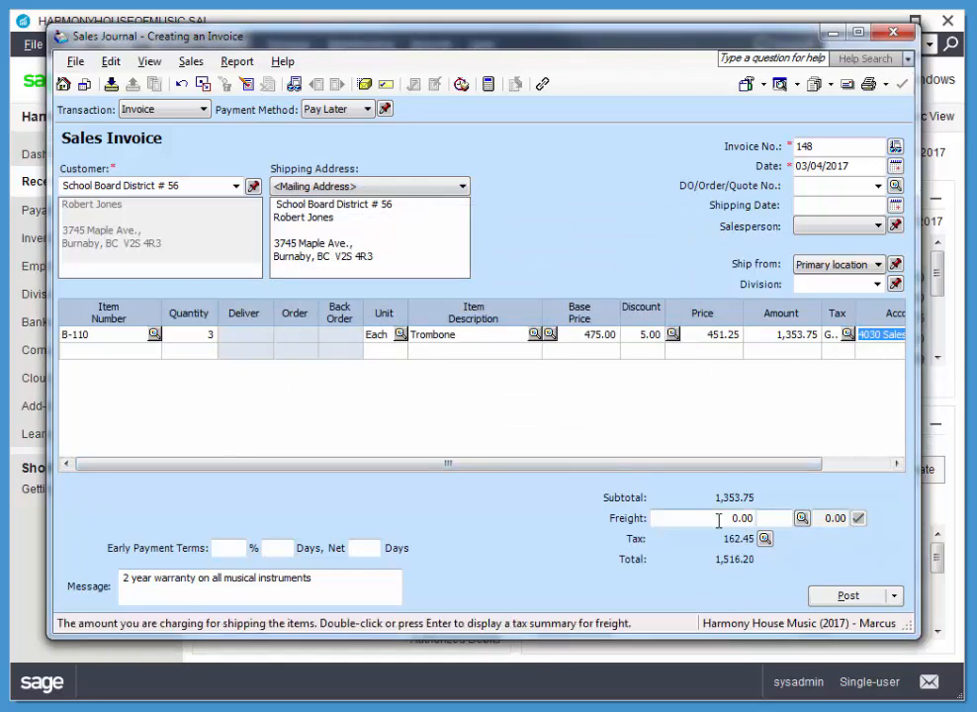
# Step: Charge 35.00 freight on the invoice with tax code G
pyautogui.click(789, 517)
pyautogui.write('35')
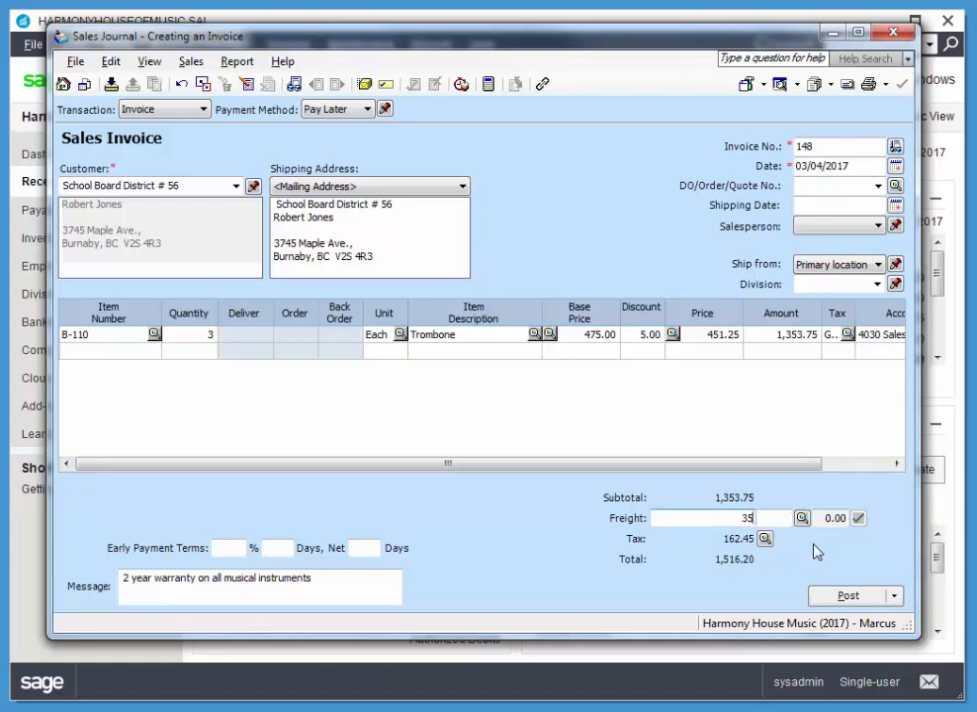
pyautogui.press('Tab')
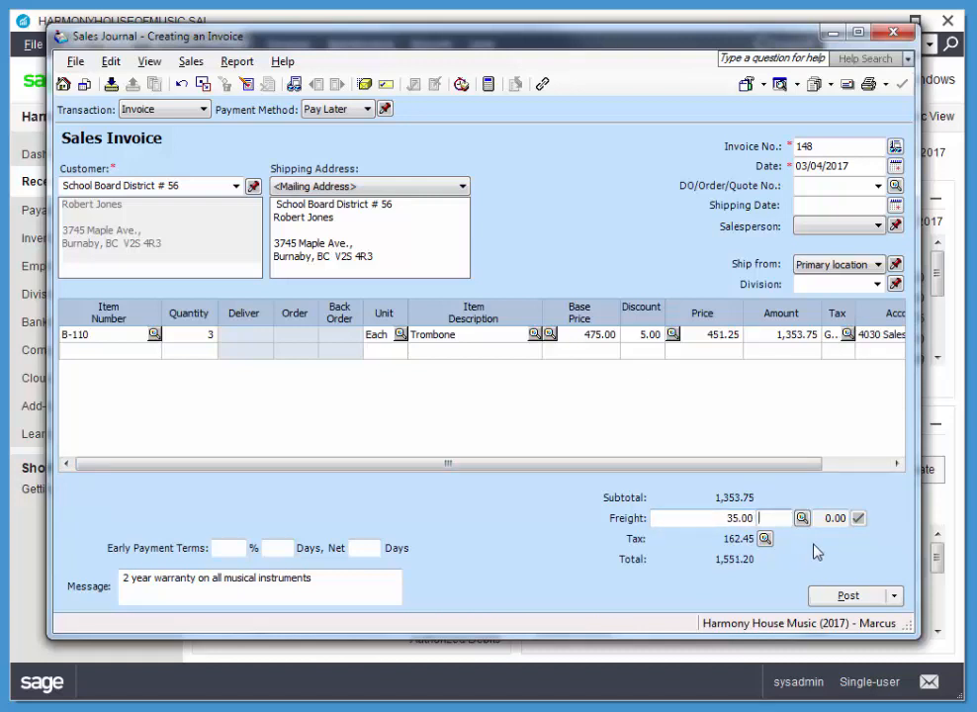
pyautogui.write('G')
pyautogui.press('Tab')
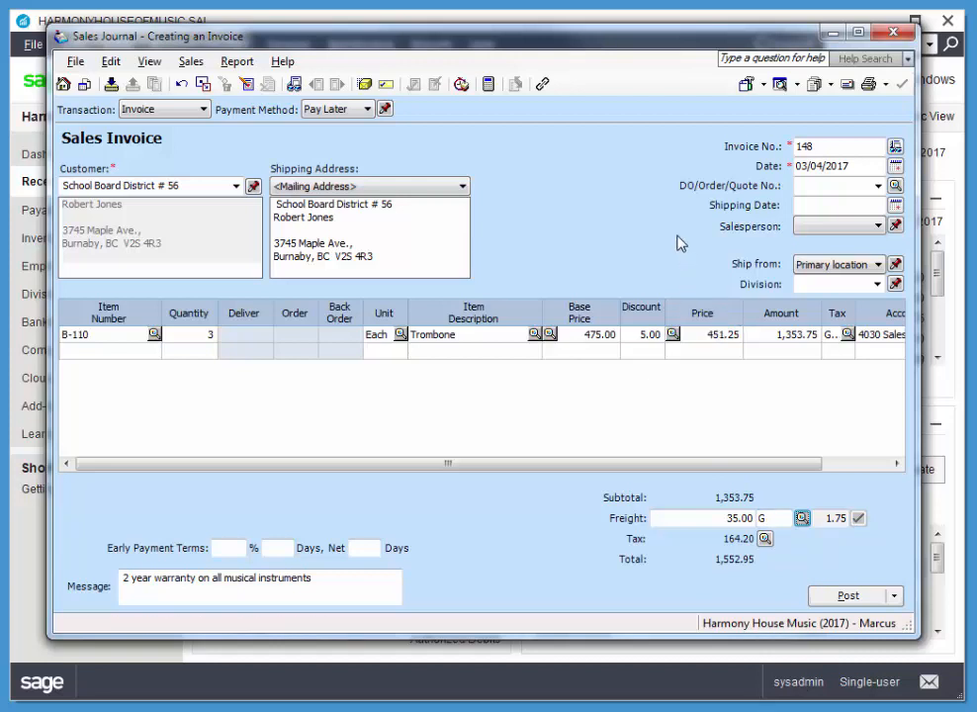
# Step: Choose the salesperson and extend the invoice message to "2 year warranty on all musical instruments - Deal Price!"
pyautogui.click(878, 228)
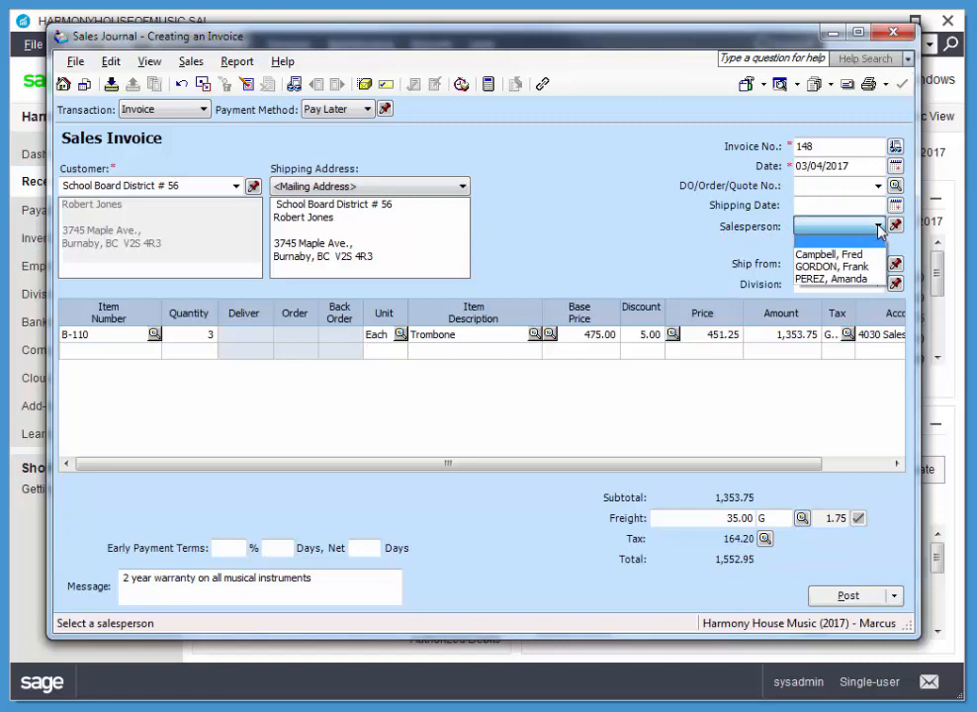
pyautogui.click(835, 266)
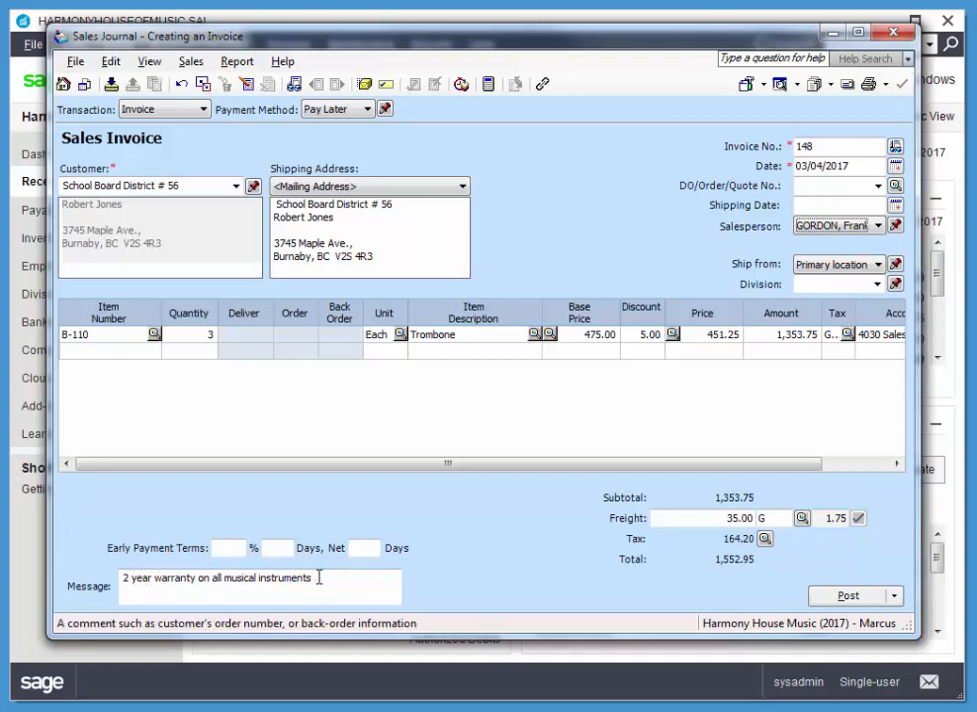
pyautogui.click(367, 580)
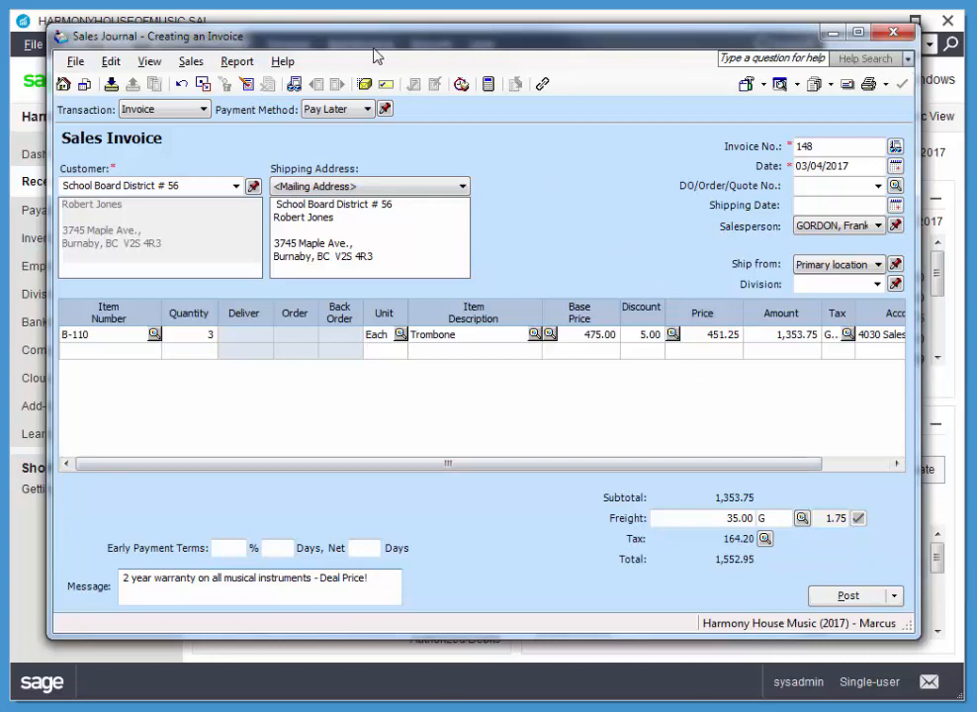
# Step: Display the sales journal entry for this invoice, fit its window on screen to review the debits and credits, and close it
pyautogui.click(246, 63)
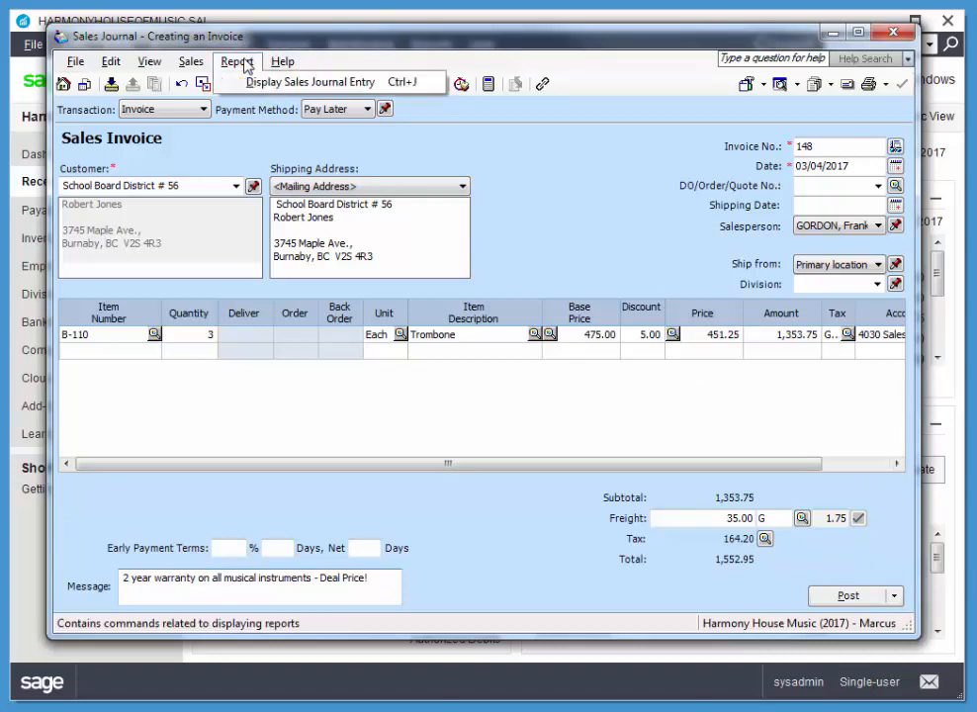
pyautogui.click(309, 83)
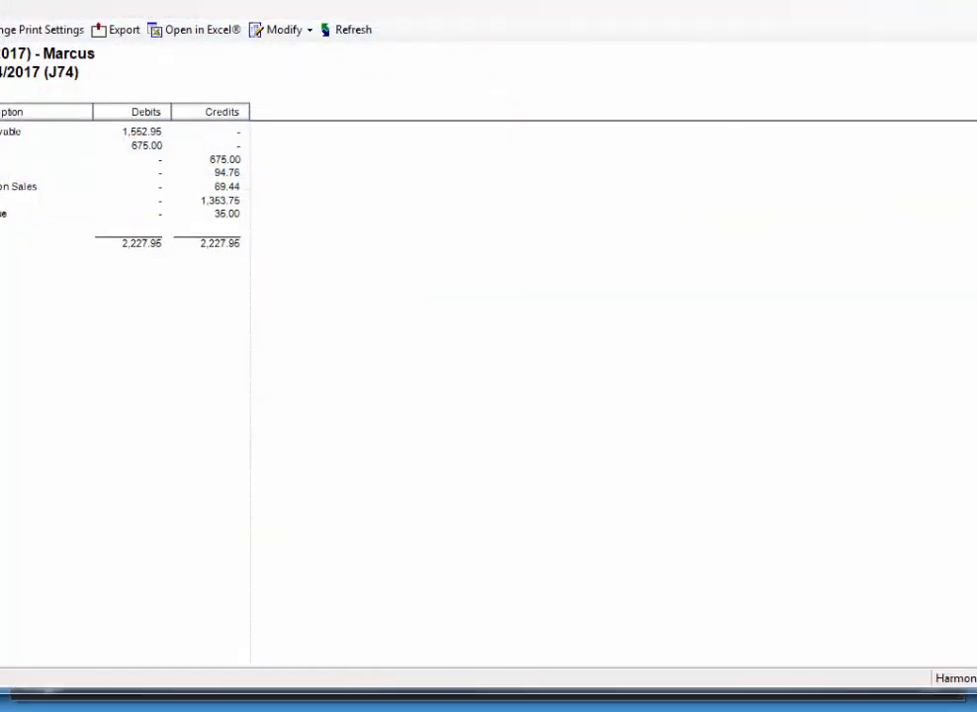
pyautogui.moveTo(976, 311); pyautogui.dragTo(928, 311)
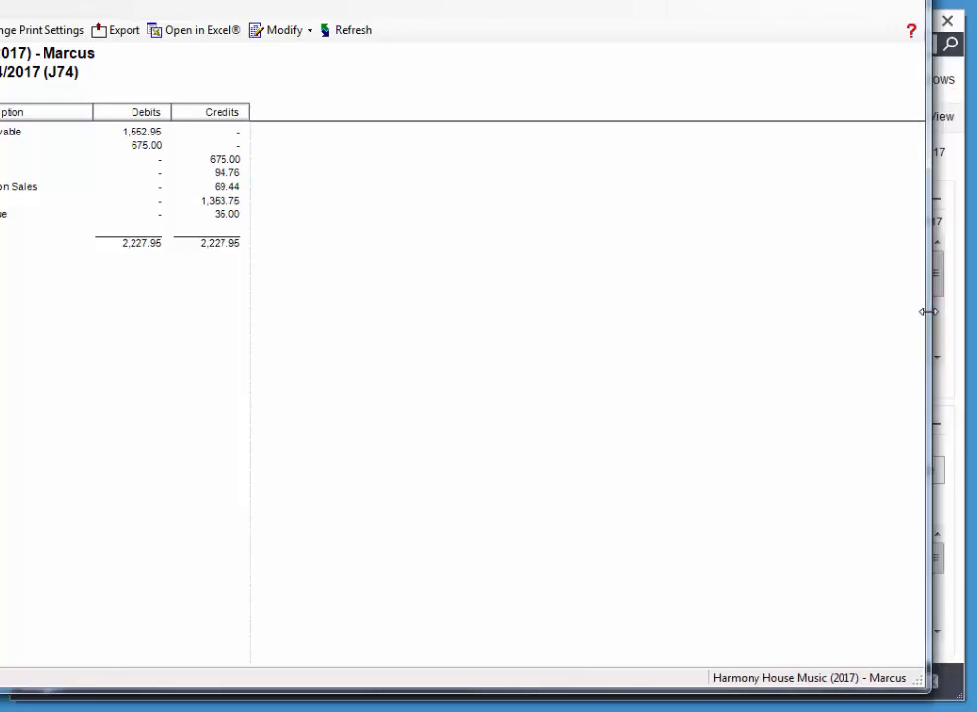
pyautogui.moveTo(0, 257); pyautogui.dragTo(21, 257)
pyautogui.moveTo(356, 0); pyautogui.dragTo(355, 26)
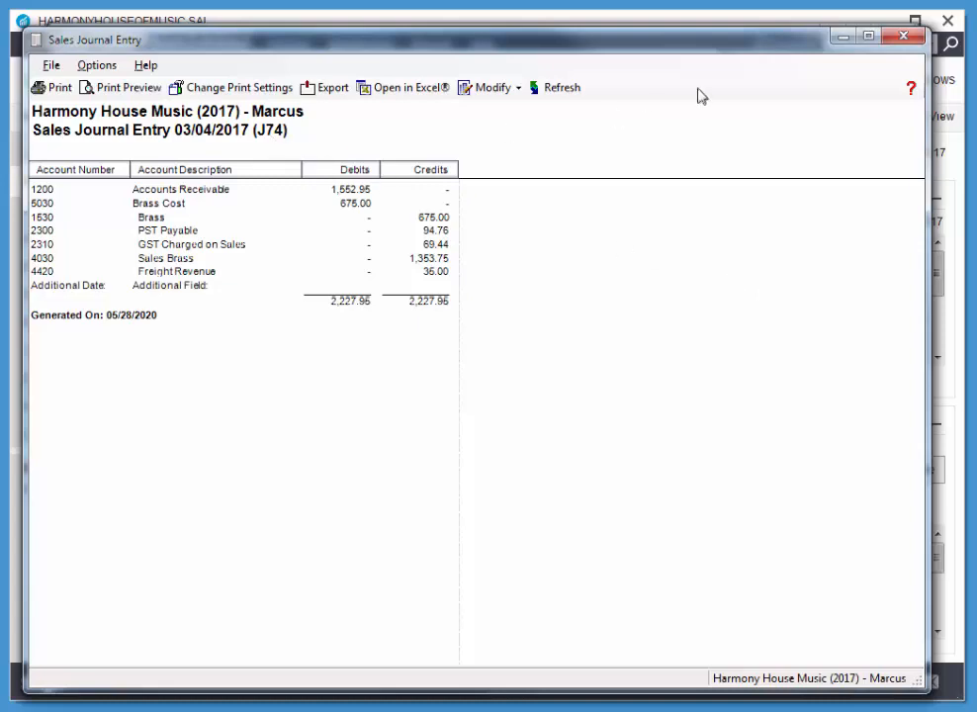
pyautogui.click(915, 39)
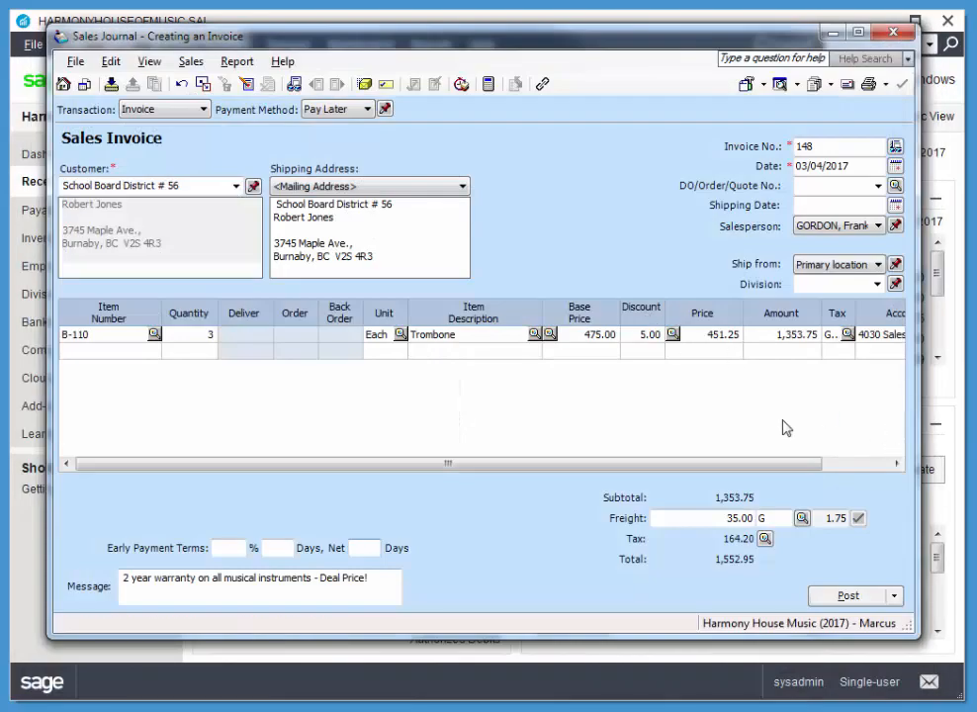
# Step: Post the School Board District # 56 invoice
pyautogui.click(848, 595)
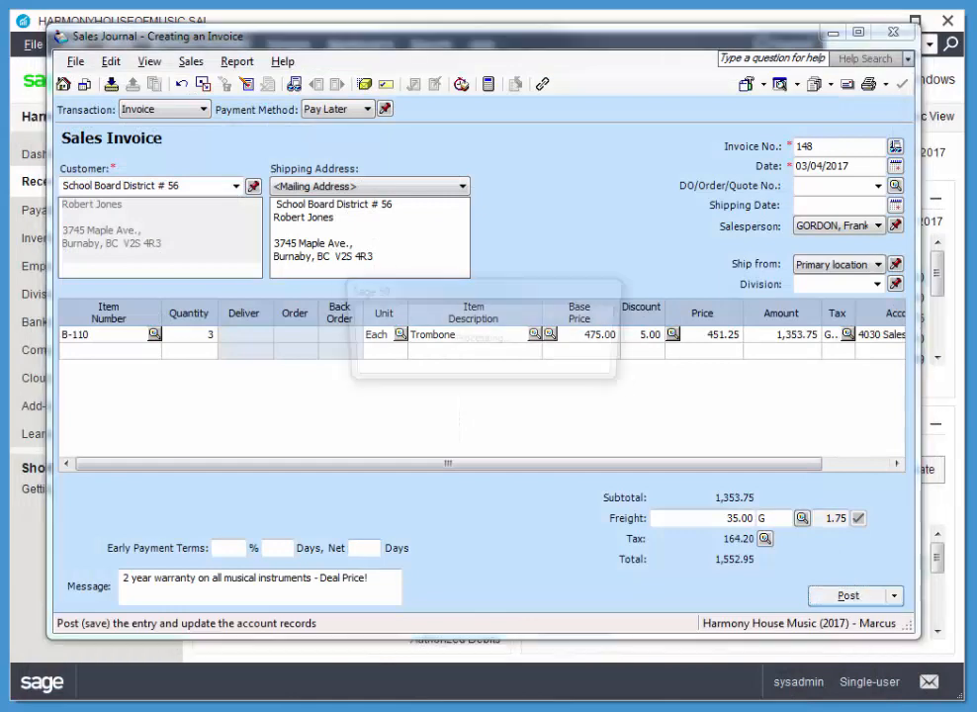
pyautogui.press('Return')
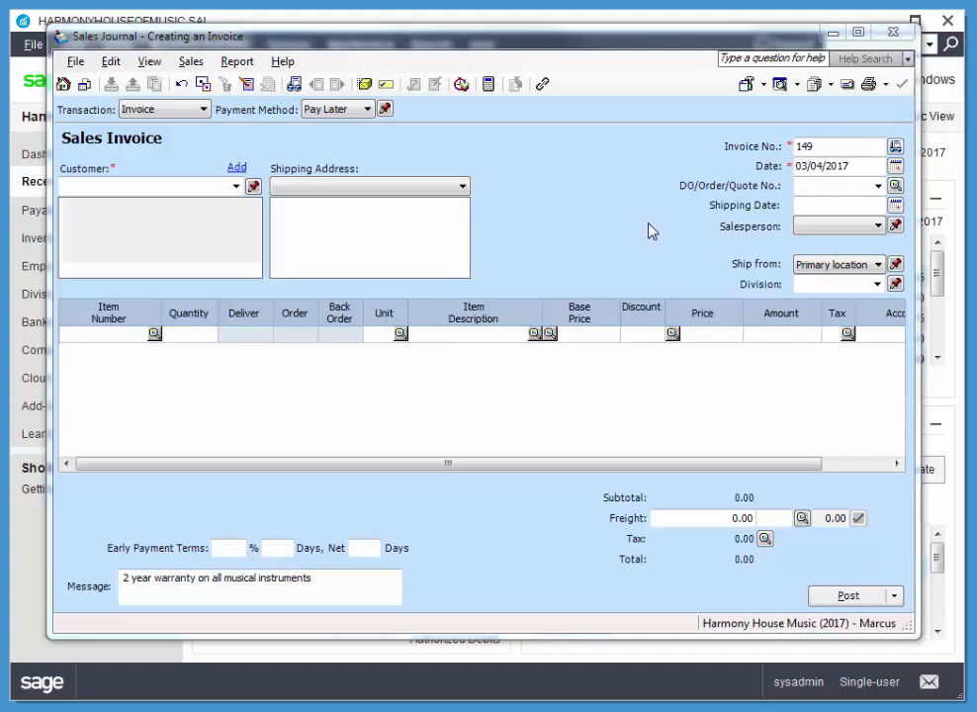
# Step: Choose Baier's Music School as the invoice customer and set the invoice date to 03/10/2017
pyautogui.click(237, 187)
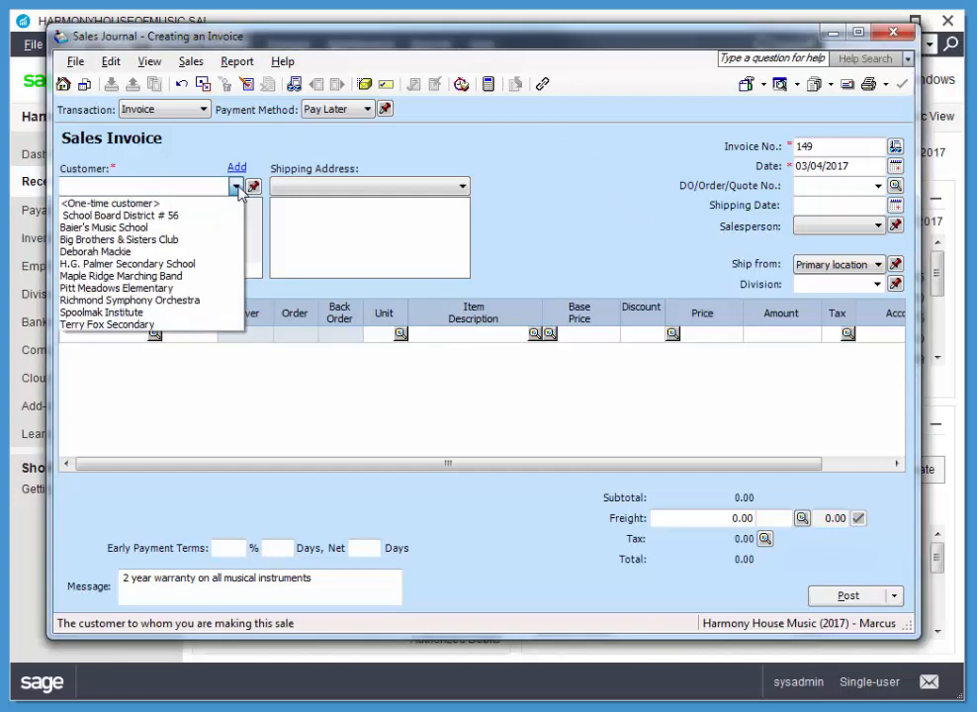
pyautogui.click(153, 229)
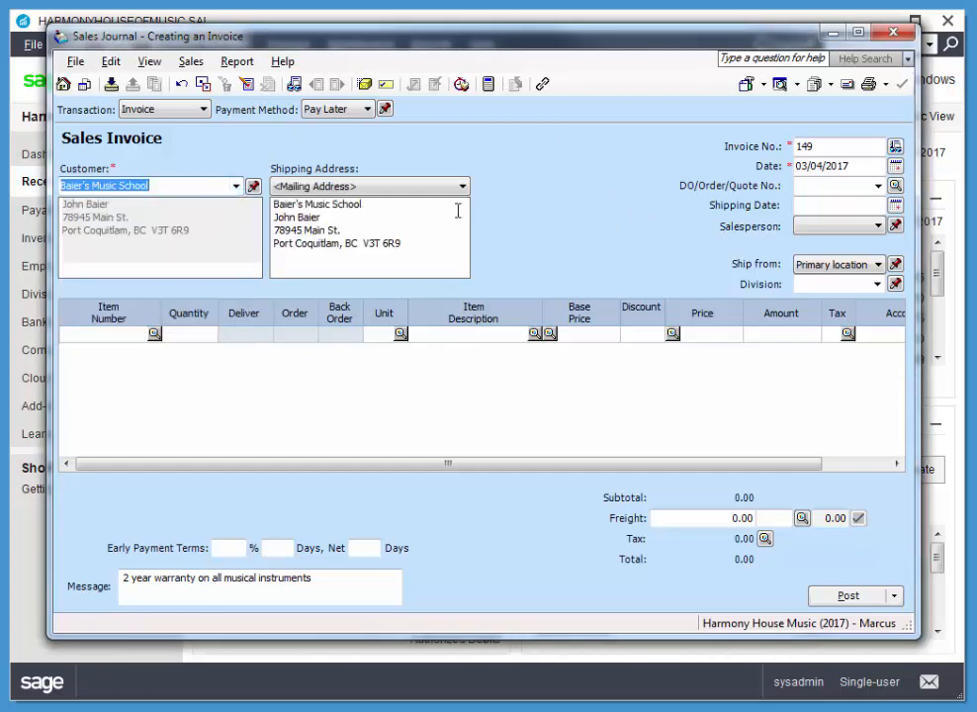
pyautogui.click(895, 166)
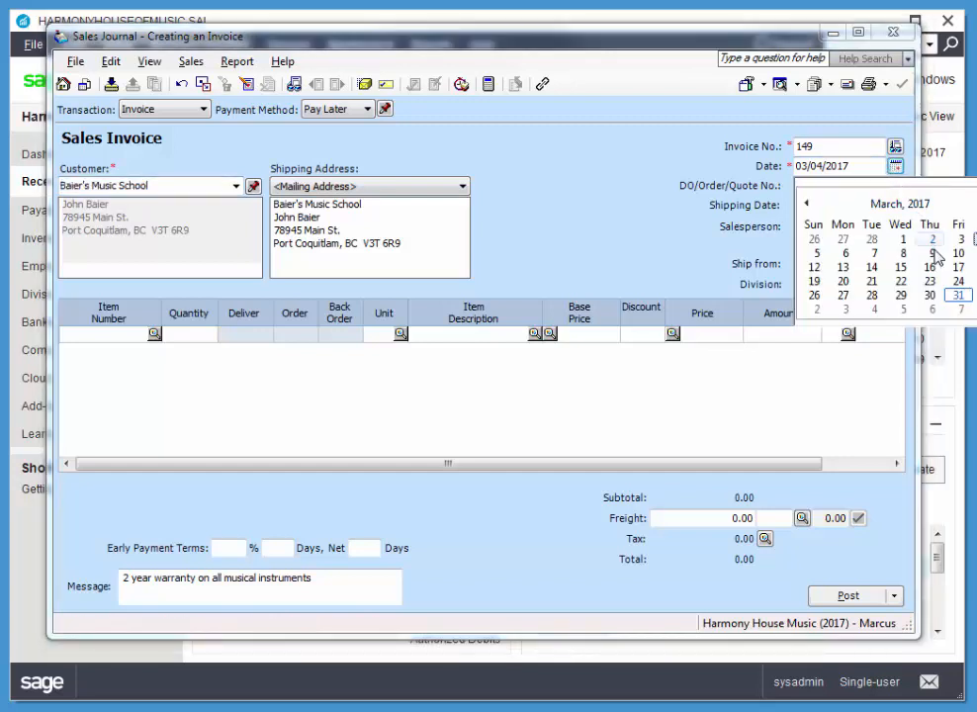
pyautogui.click(958, 253)
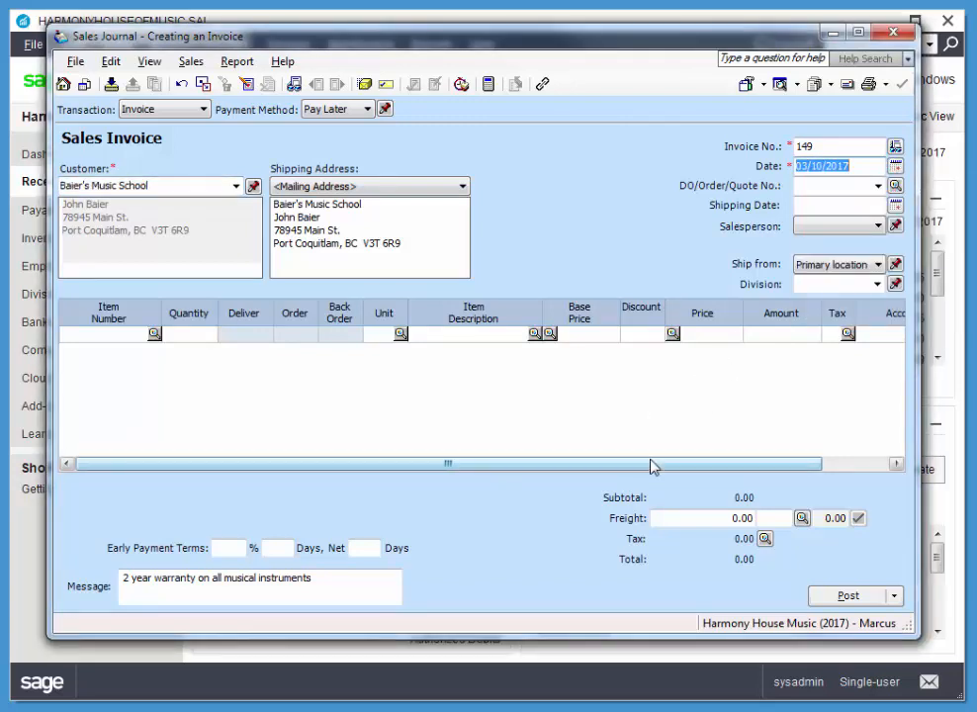
# Step: Add service item X-100 Music Lessons to the first invoice line with a quantity of 3
pyautogui.click(156, 339)
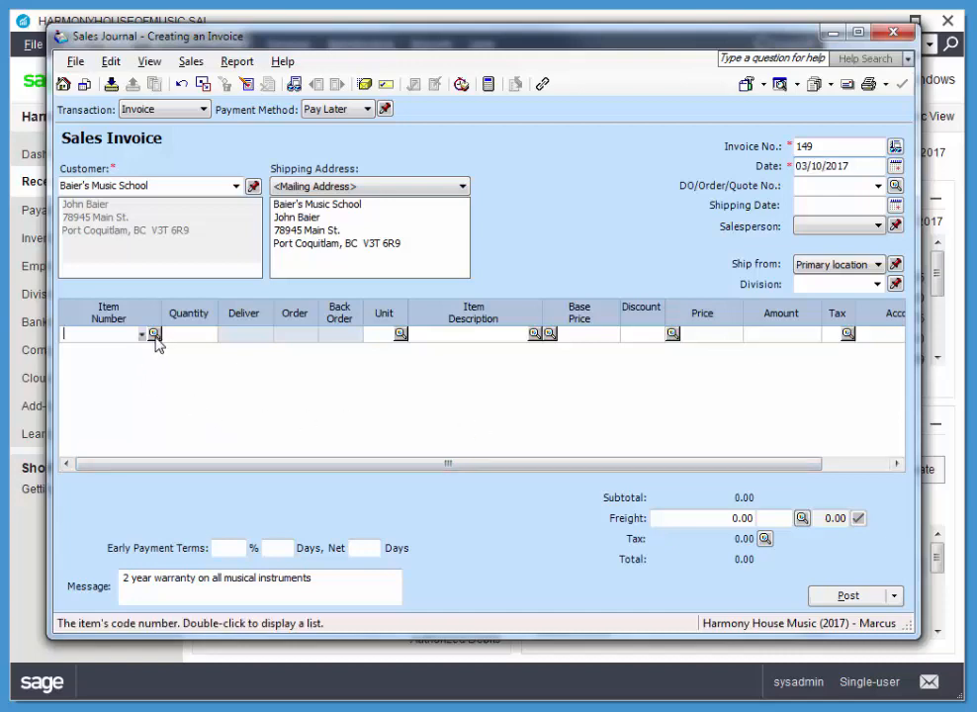
pyautogui.click(154, 334)
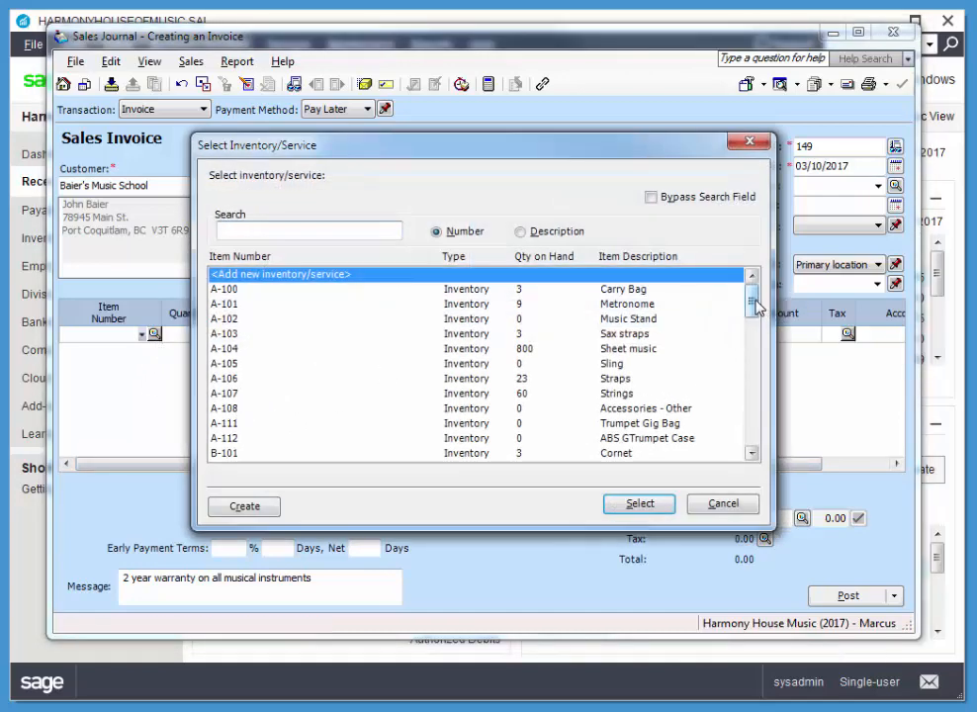
pyautogui.moveTo(755, 307); pyautogui.dragTo(754, 435)
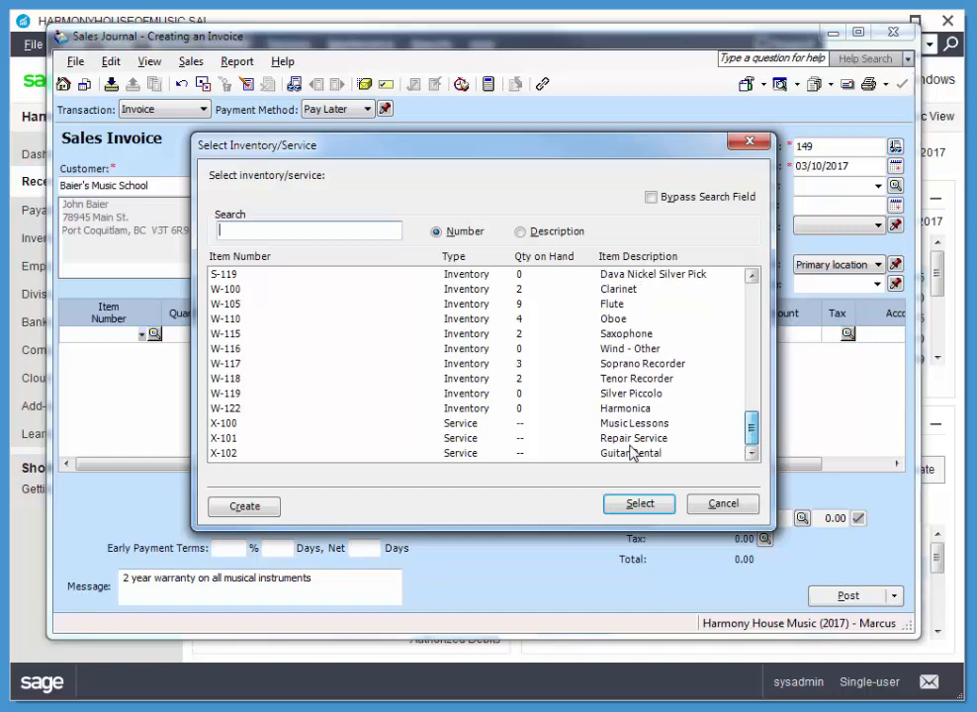
pyautogui.click(234, 424)
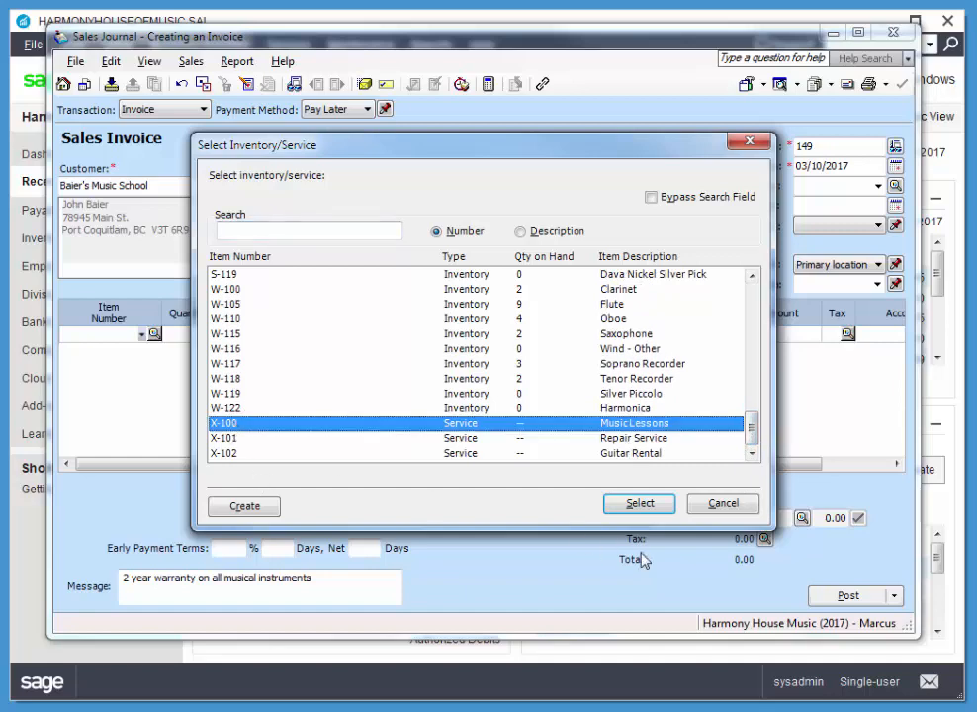
pyautogui.click(664, 506)
pyautogui.press('Tab')
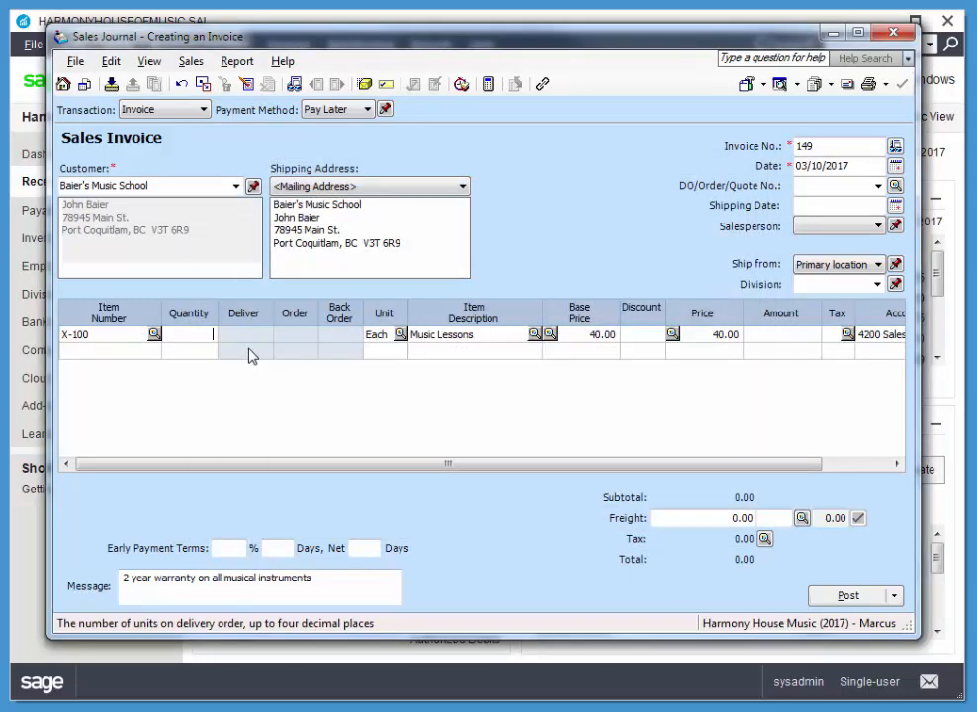
pyautogui.write('3')
pyautogui.press('Tab')
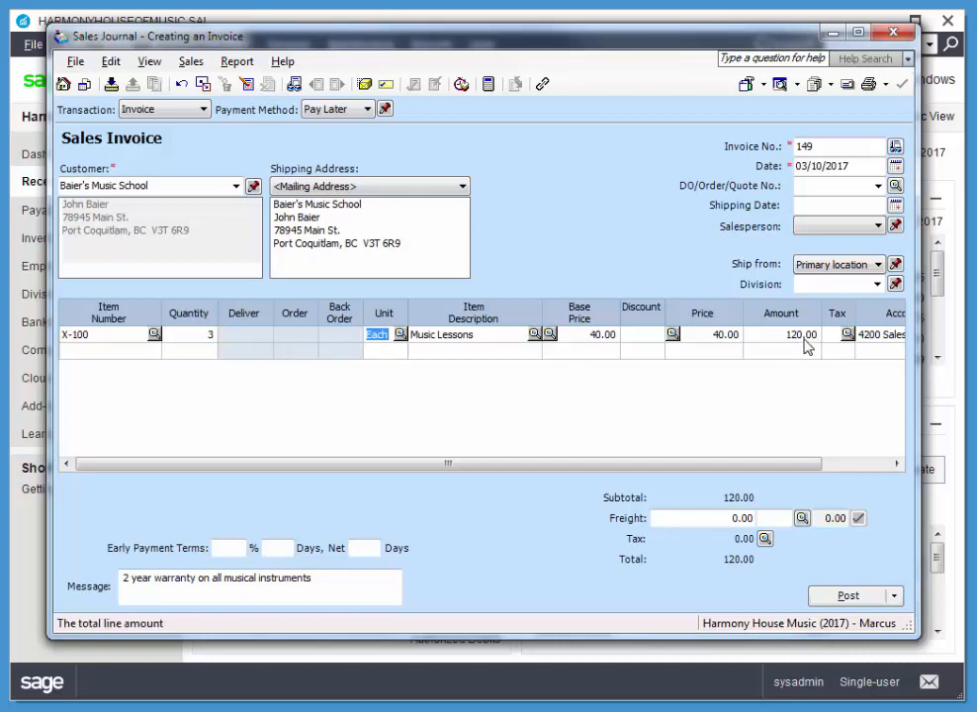
# Step: Apply tax code G - GST 5% to the Music Lessons line
pyautogui.click(847, 334)
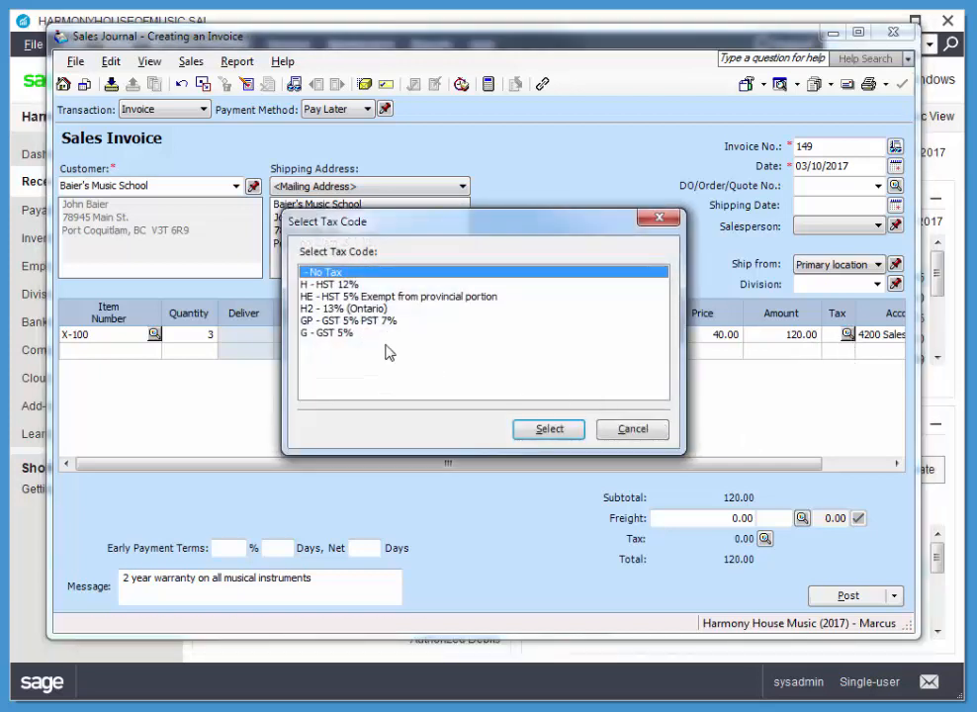
pyautogui.click(337, 335)
pyautogui.click(568, 435)
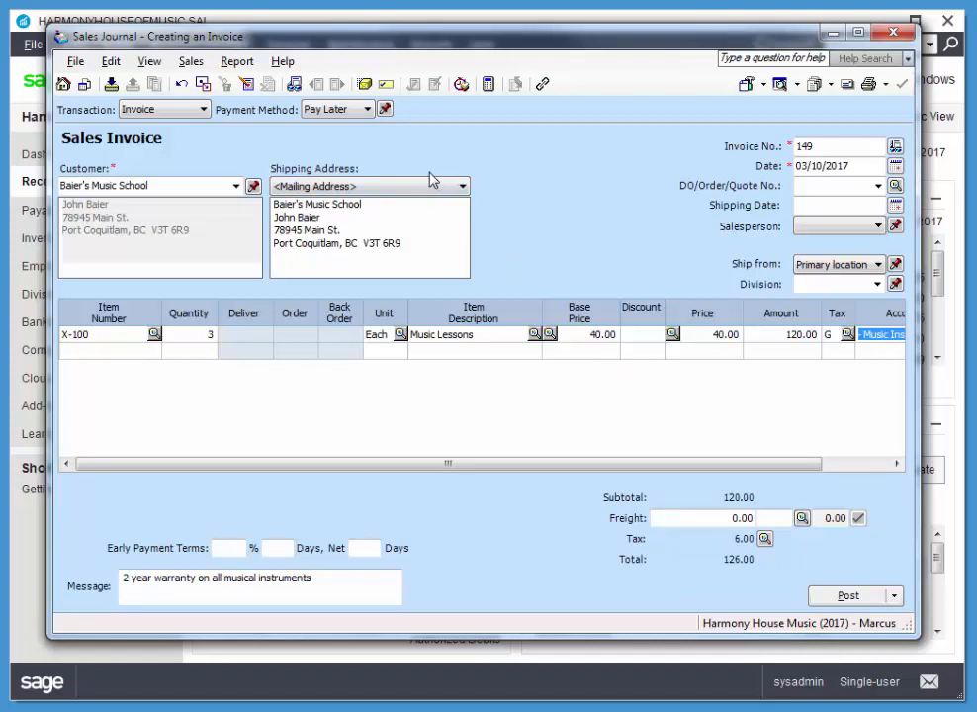
# Step: Store the invoice as a recurring transaction named "Weekly Baier's Lesson" with a Weekly frequency
pyautogui.click(111, 85)
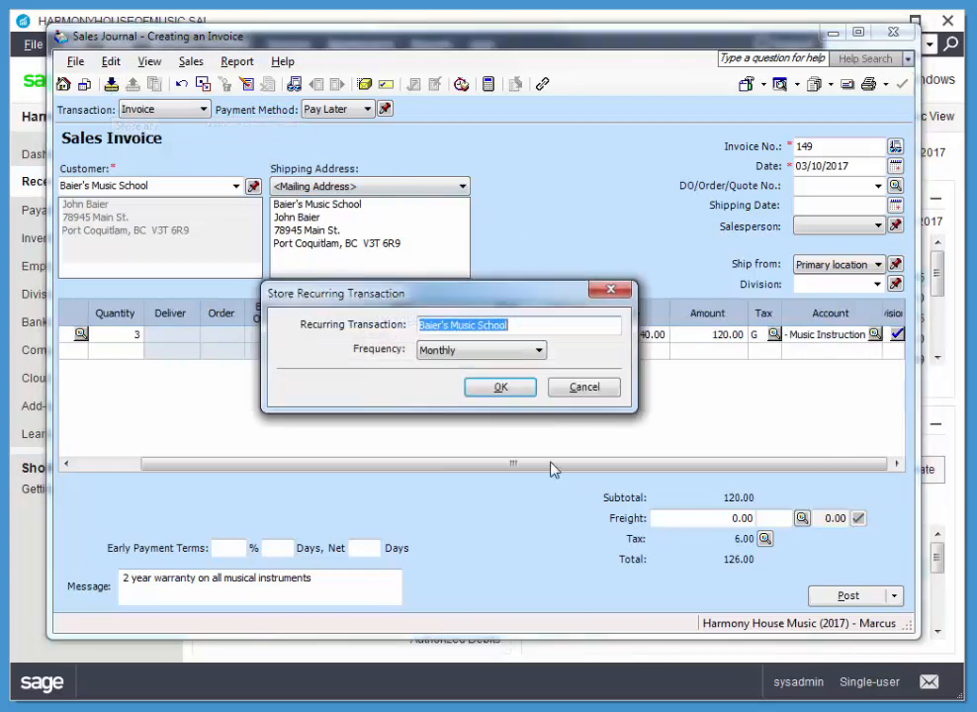
pyautogui.click(537, 350)
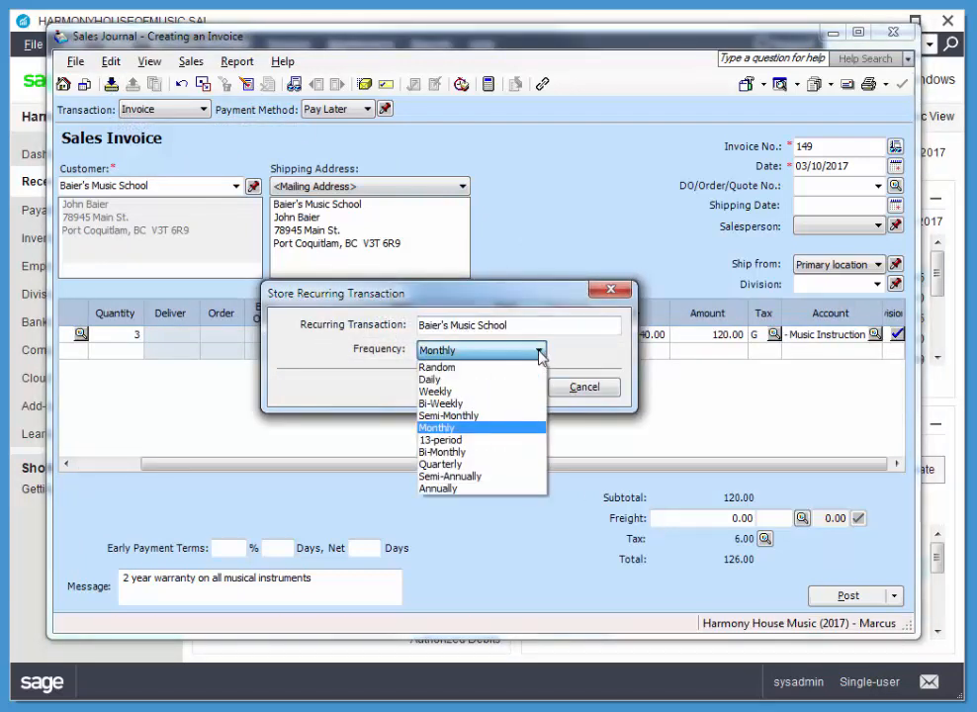
pyautogui.click(434, 392)
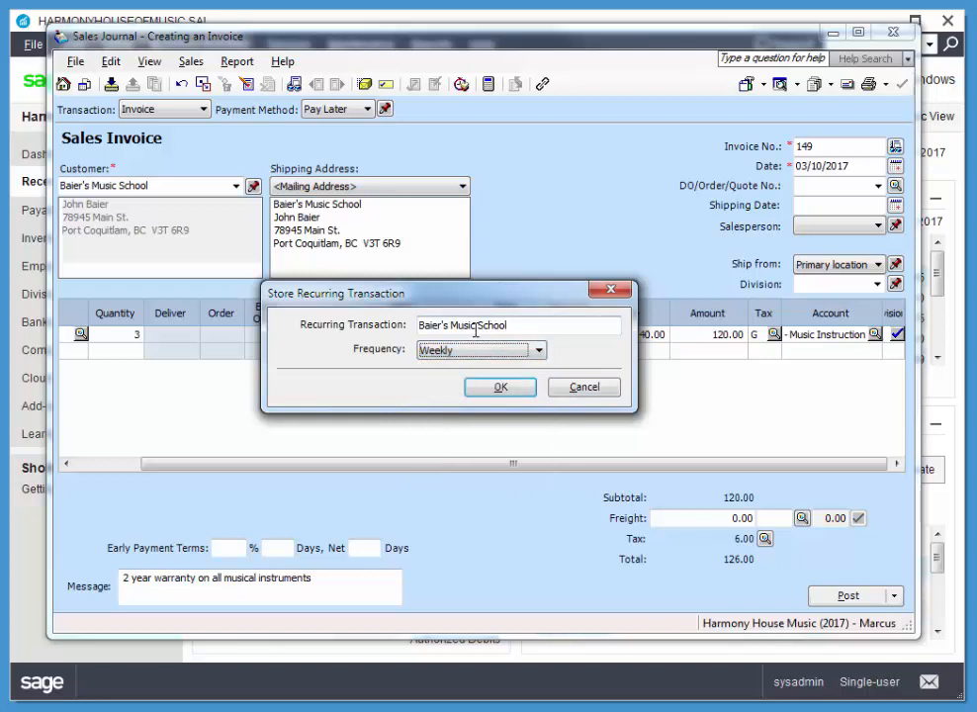
pyautogui.click(544, 322)
pyautogui.moveTo(544, 322); pyautogui.dragTo(414, 326)
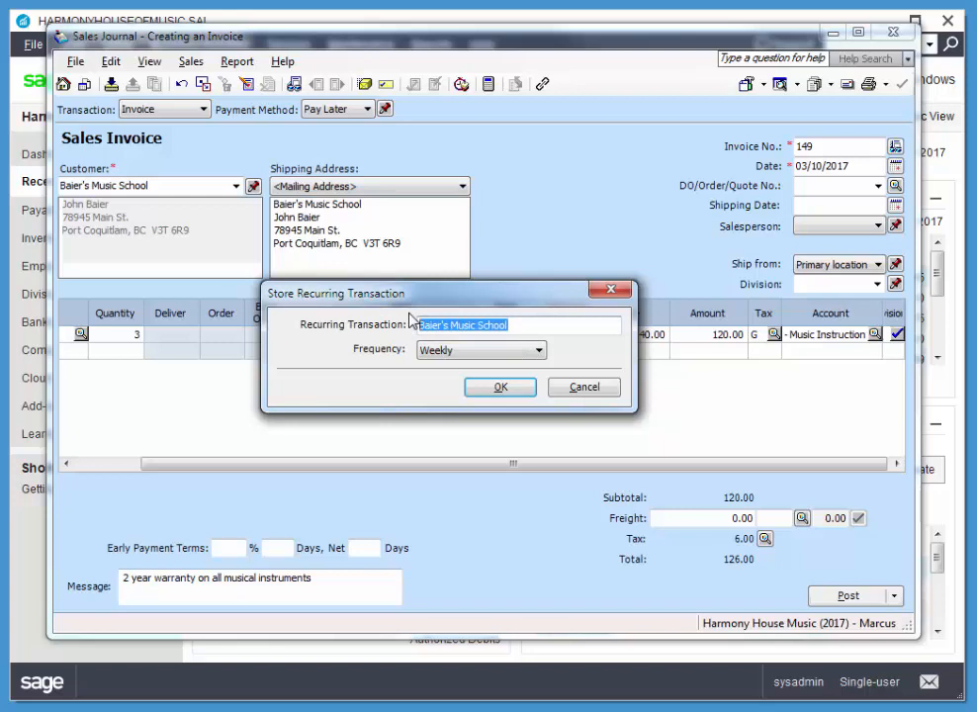
pyautogui.write('Wee')
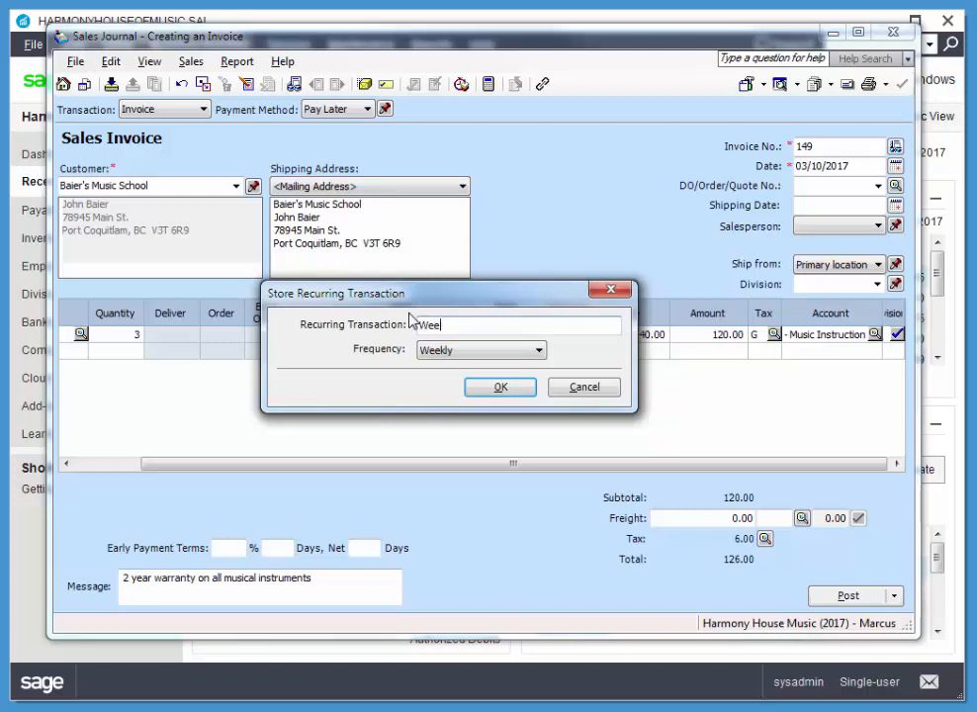
pyautogui.write("kly Baier's Lesson")
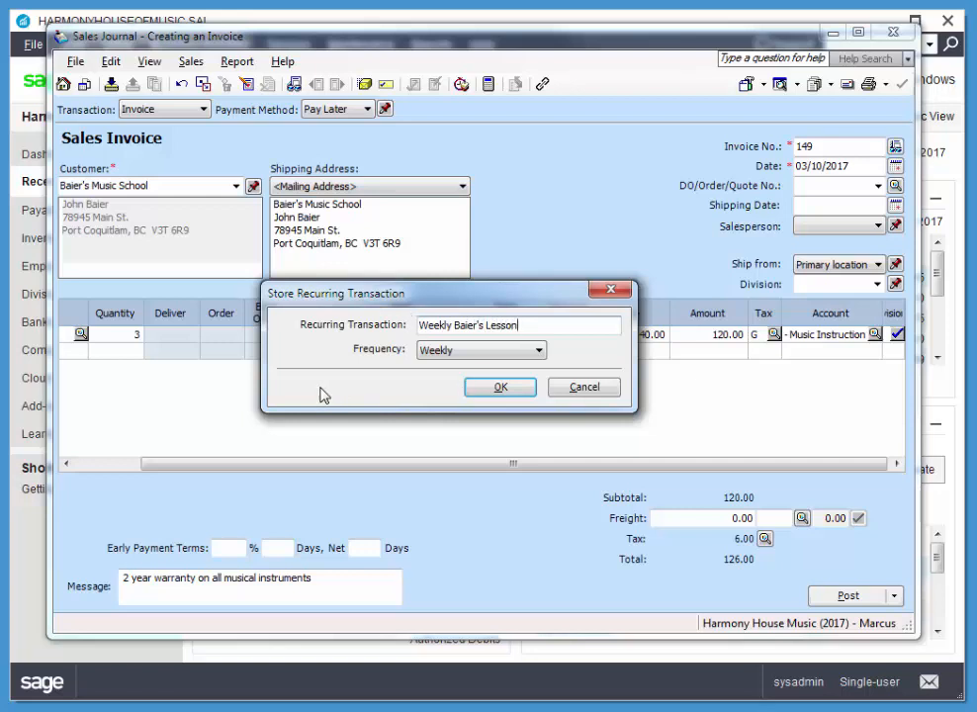
pyautogui.click(481, 392)
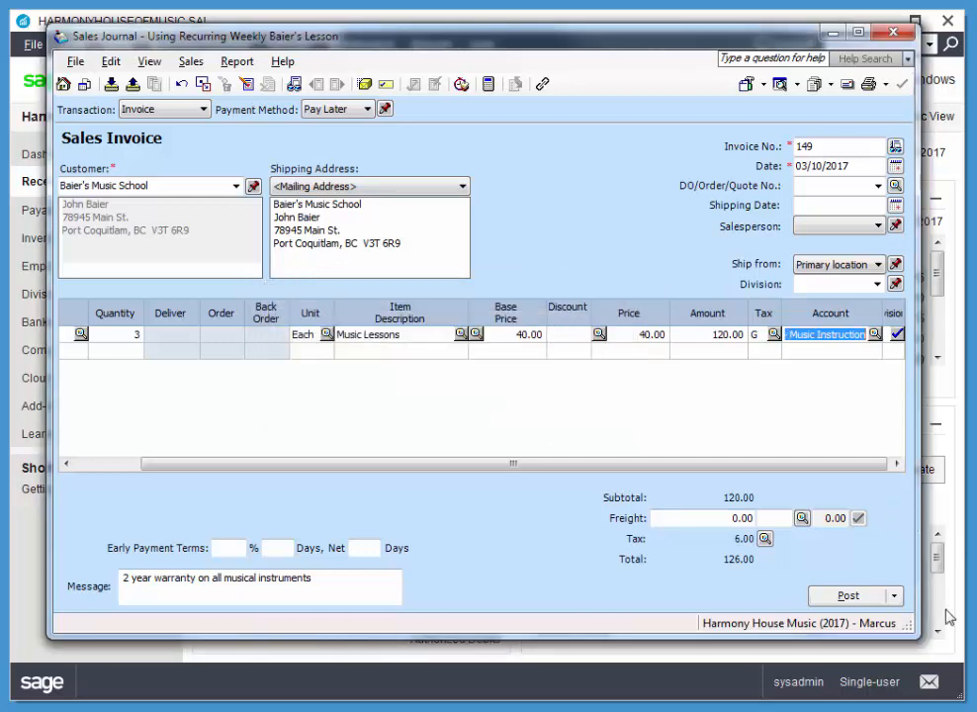
# Step: Post the Baier's Music School invoice dated 03/10/2017
pyautogui.click(848, 596)
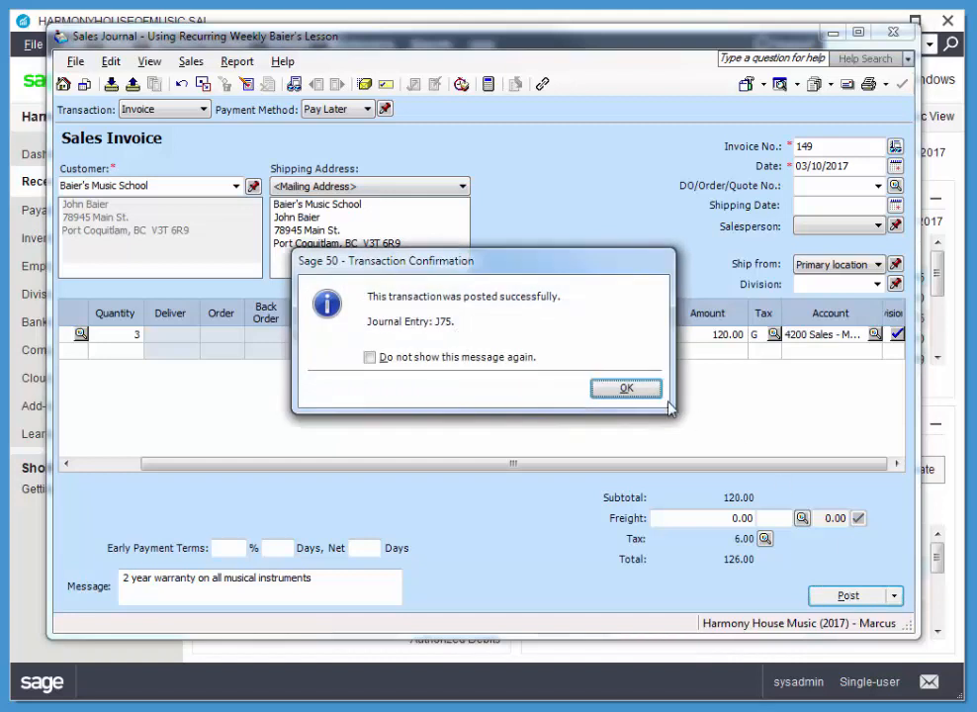
pyautogui.click(626, 389)
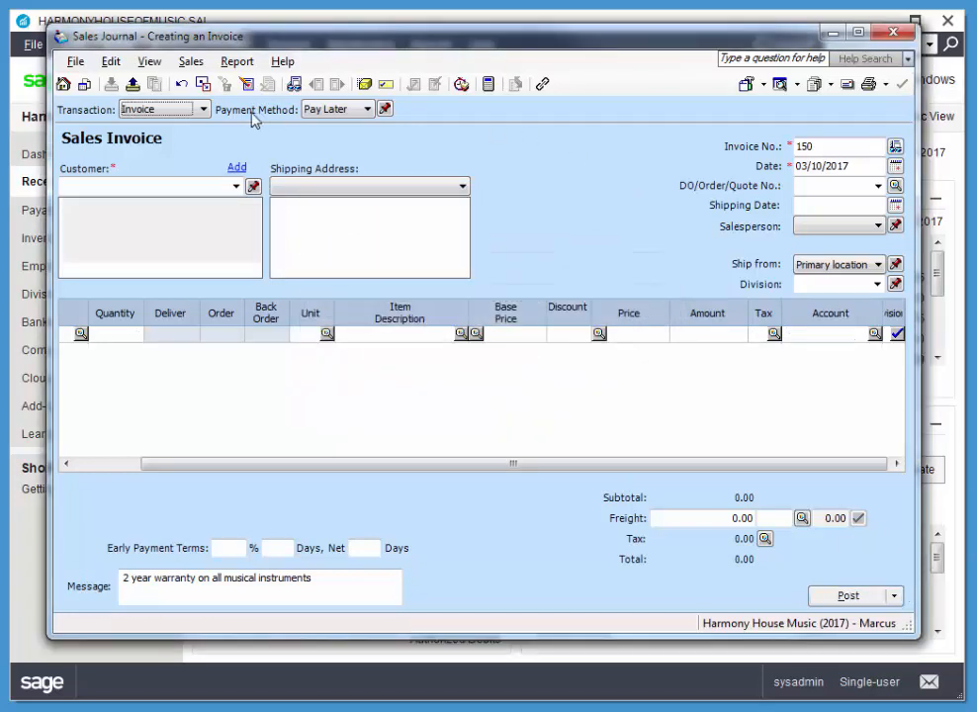
# Step: Recall the recurring transaction "Weekly Baier's Lesson" and post its invoice for 03/17/2017
pyautogui.click(134, 89)
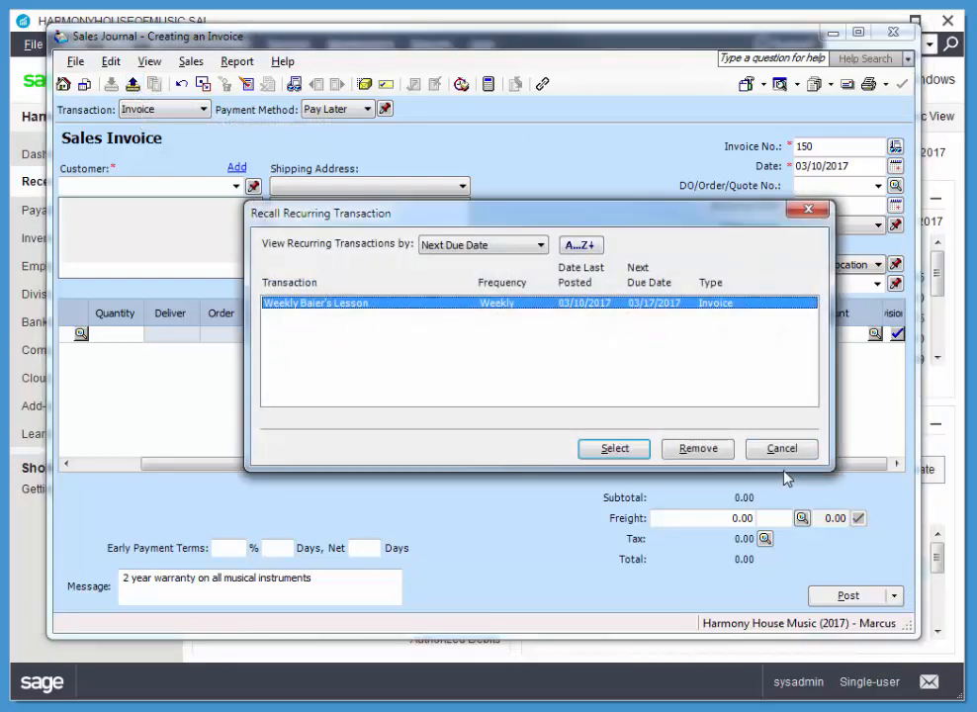
pyautogui.click(614, 448)
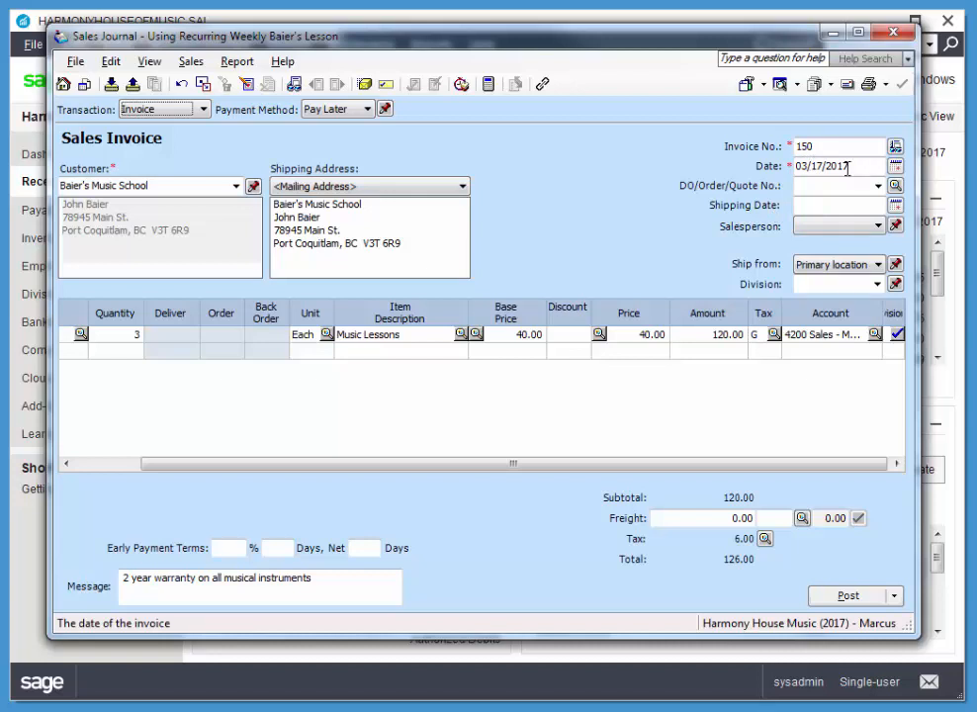
pyautogui.click(848, 596)
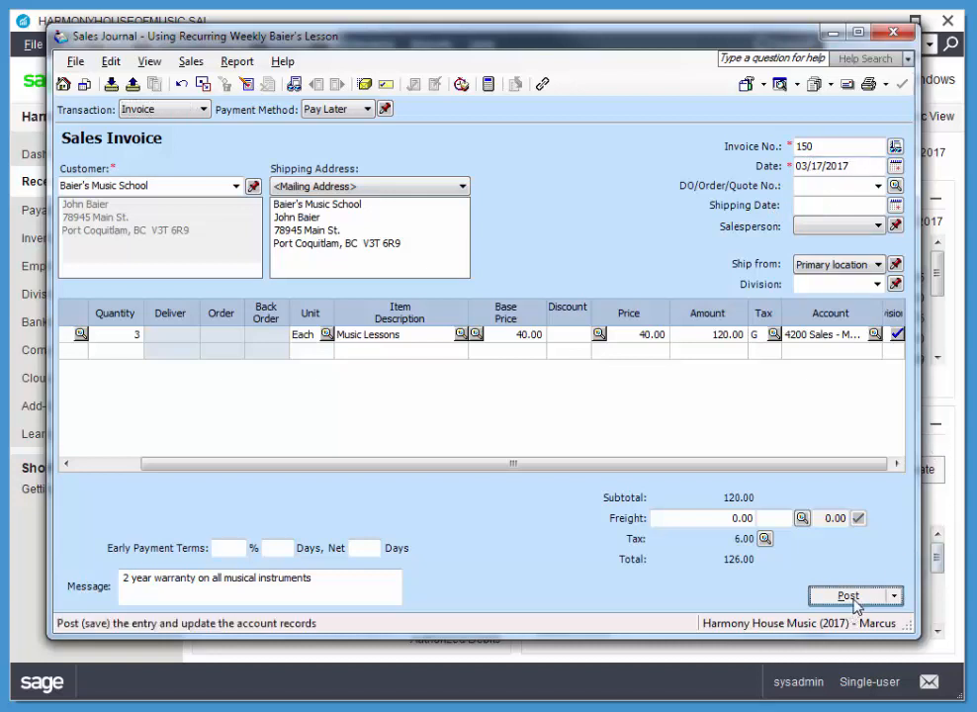
pyautogui.click(630, 389)
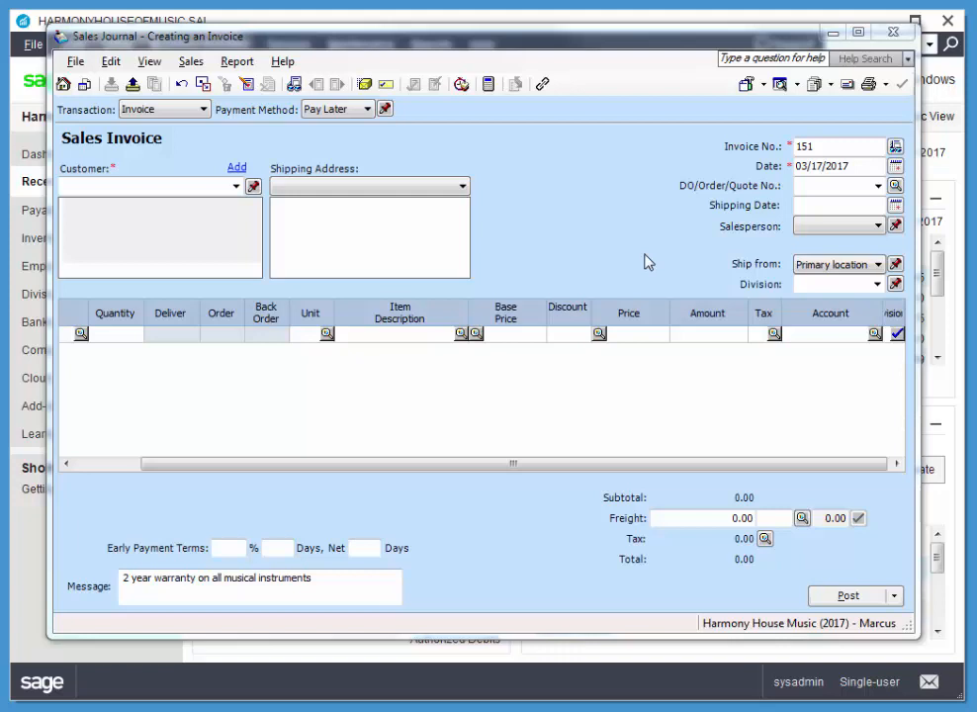
pyautogui.click(148, 116)
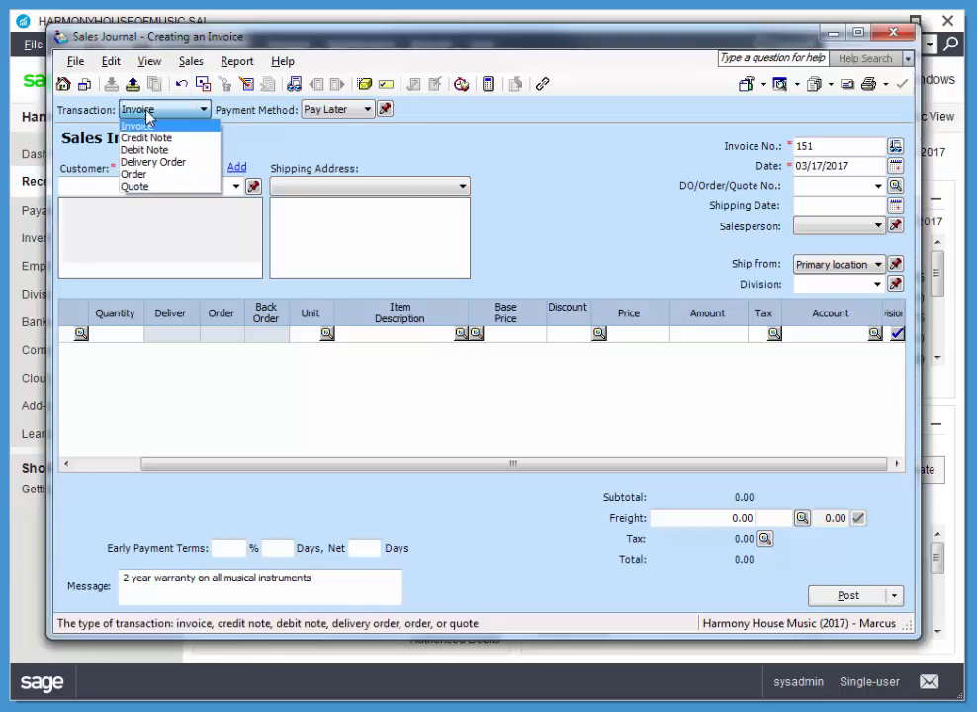
pyautogui.click(135, 185)
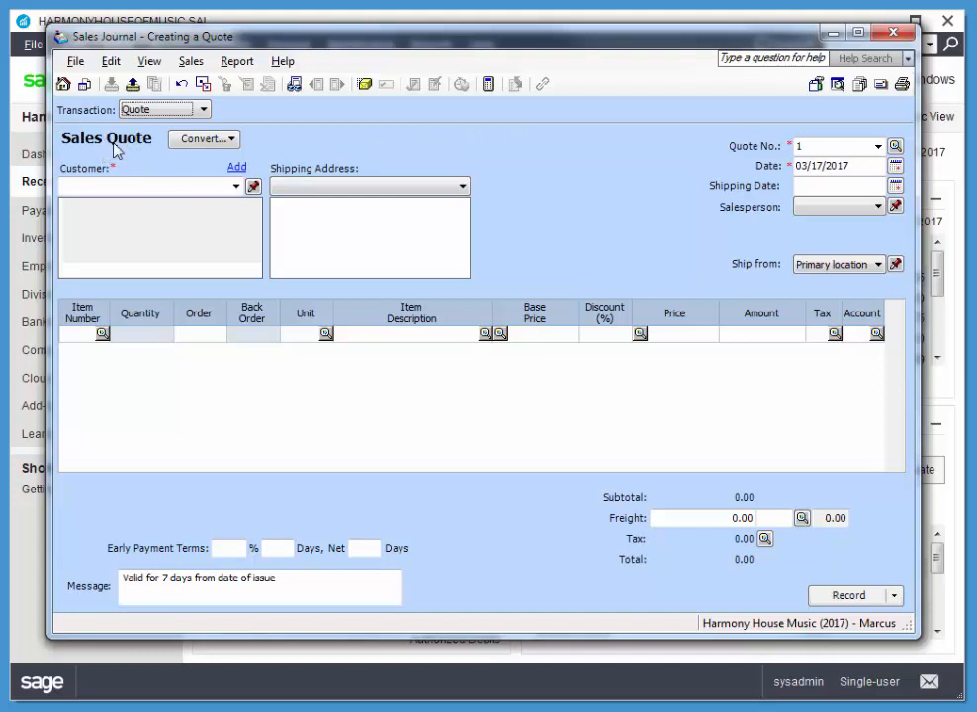
pyautogui.click(893, 31)
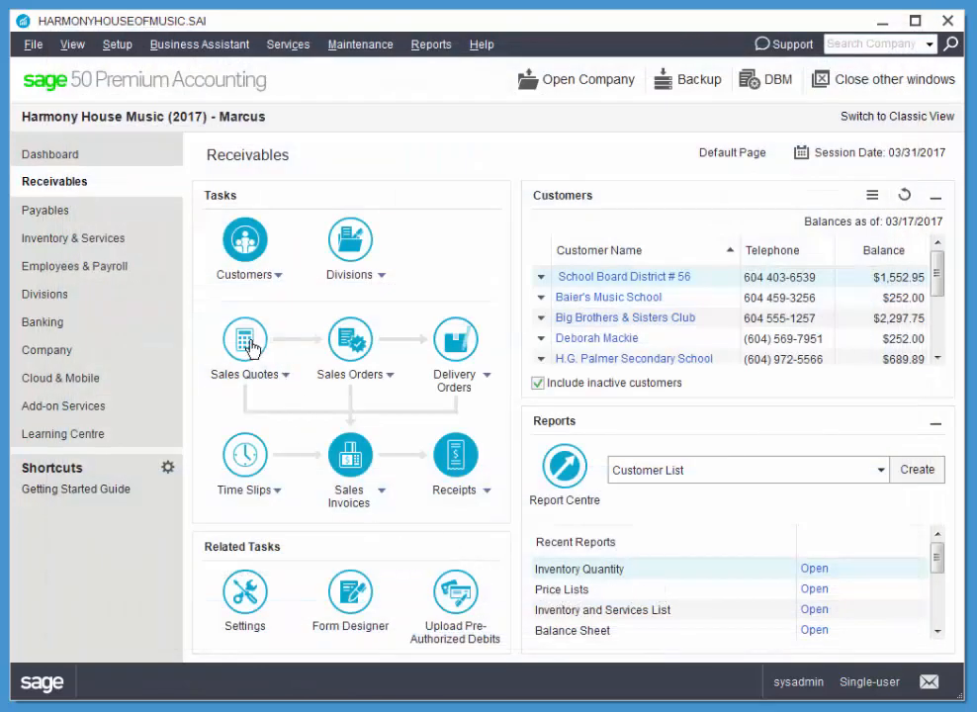
pyautogui.click(245, 340)
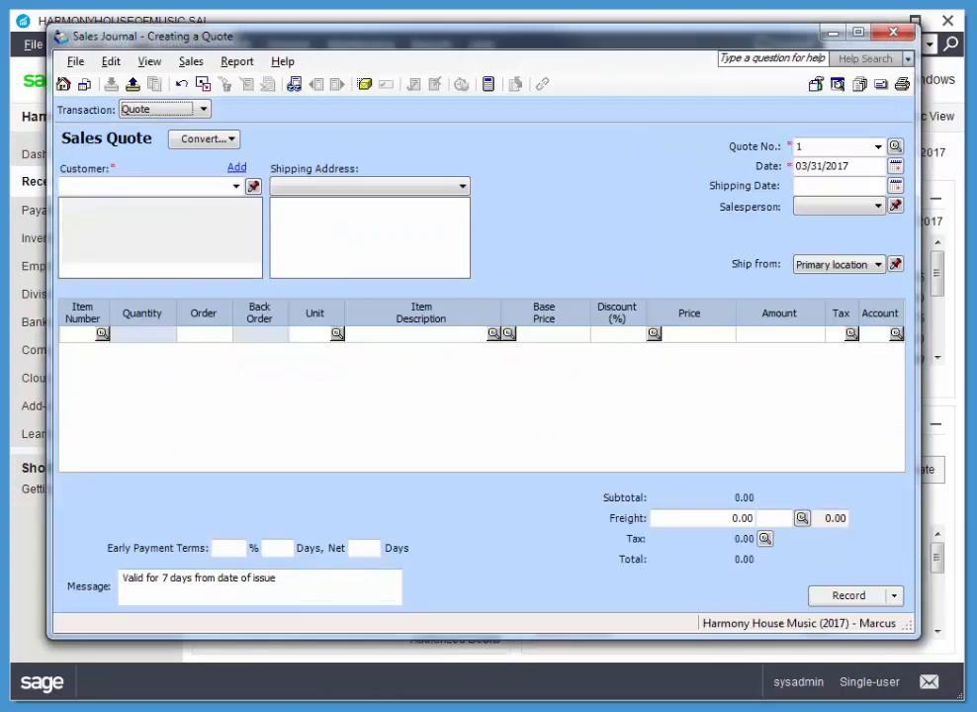
pyautogui.click(891, 36)
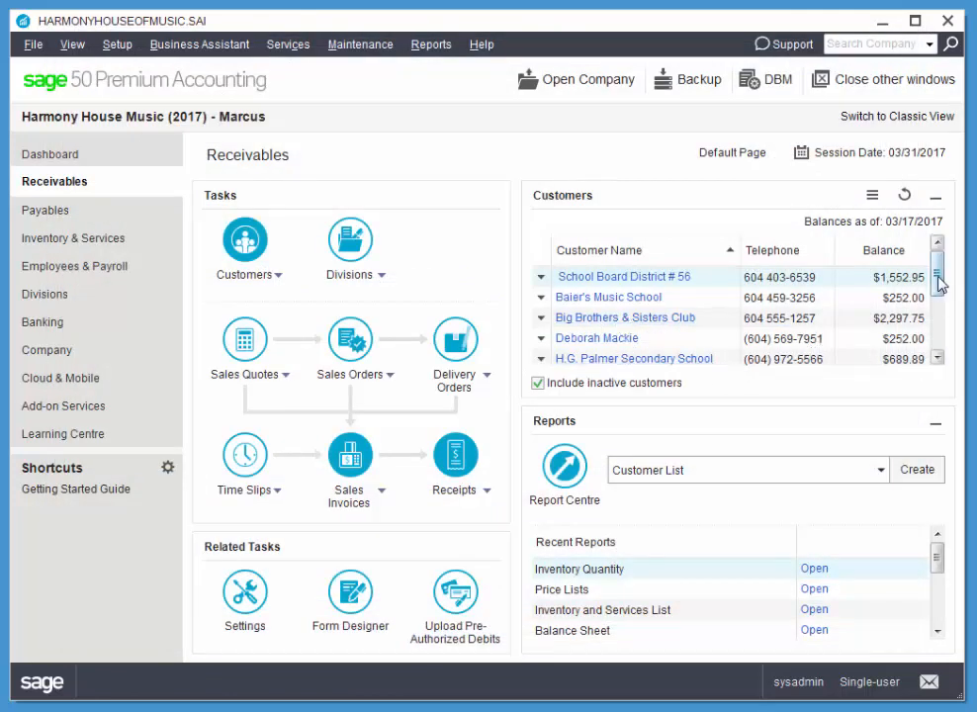
pyautogui.moveTo(938, 255); pyautogui.dragTo(941, 306)
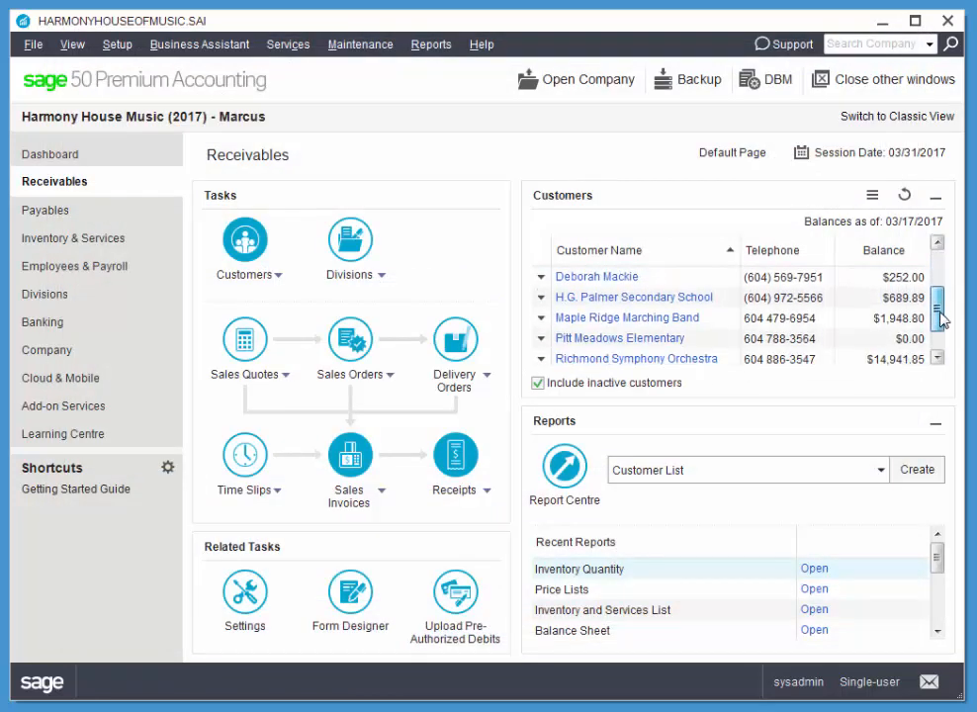
pyautogui.click(540, 359)
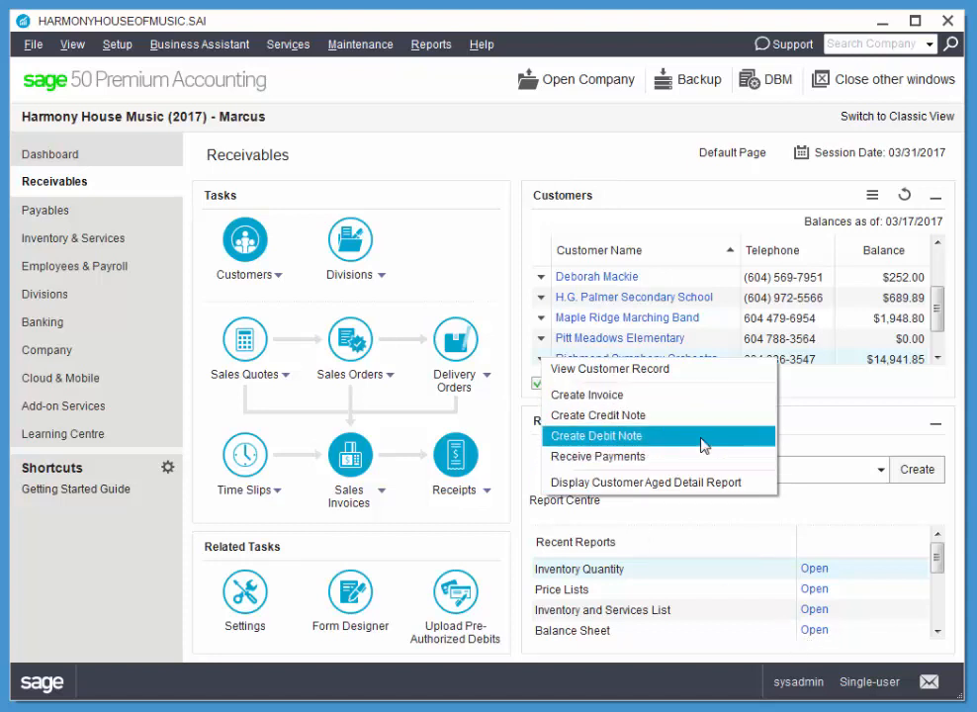
pyautogui.click(471, 236)
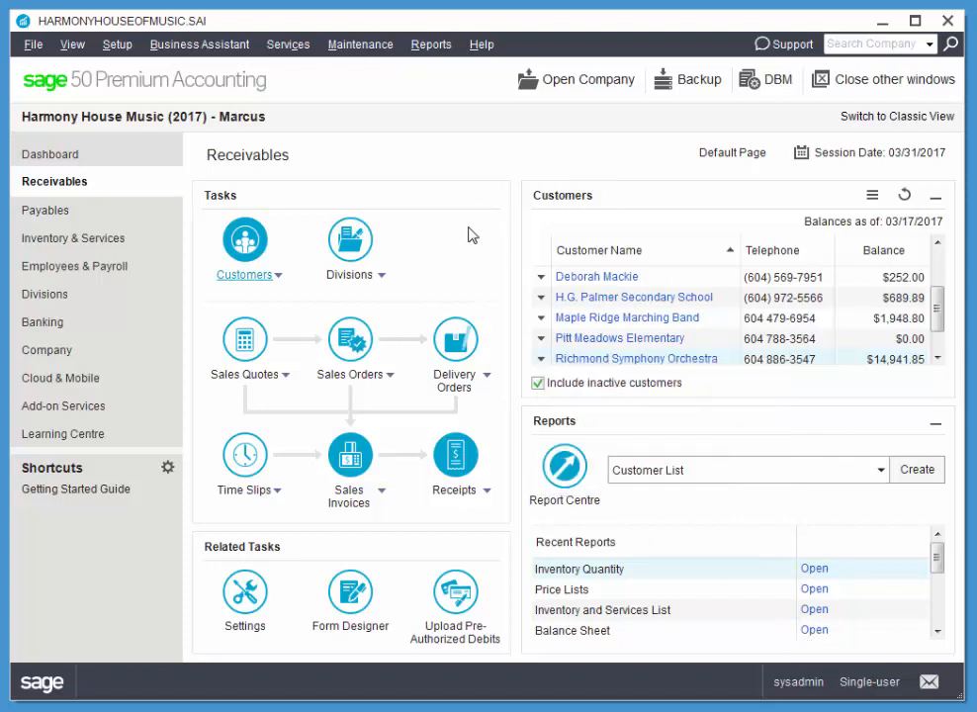
# Step: Start a sales quote for Richmond Symphony Orchestra dated 03/14/2017
pyautogui.click(245, 340)
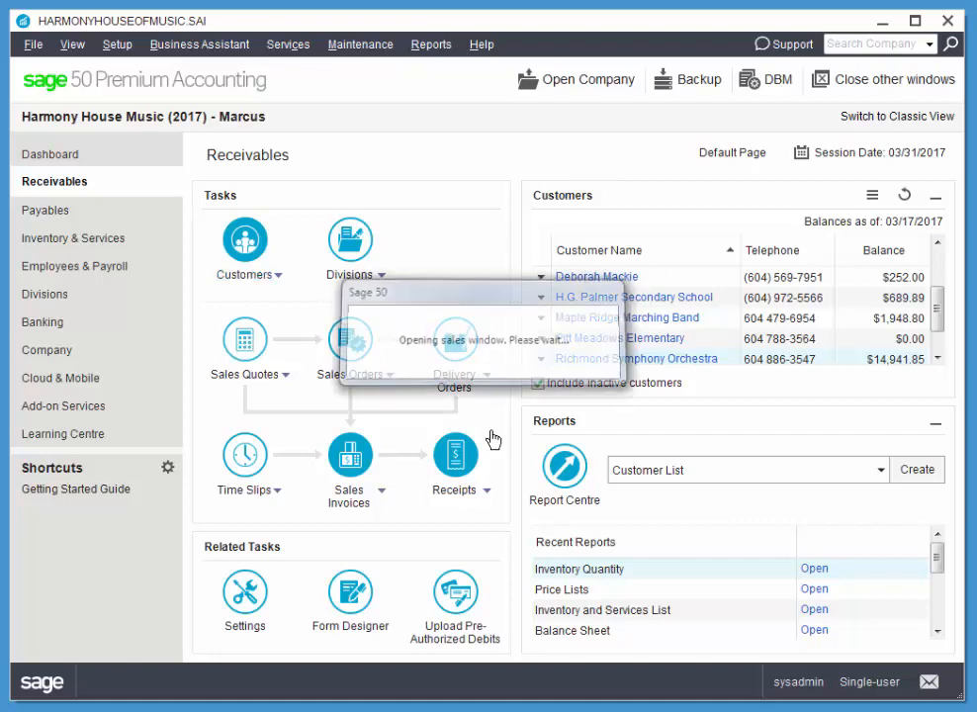
pyautogui.click(236, 187)
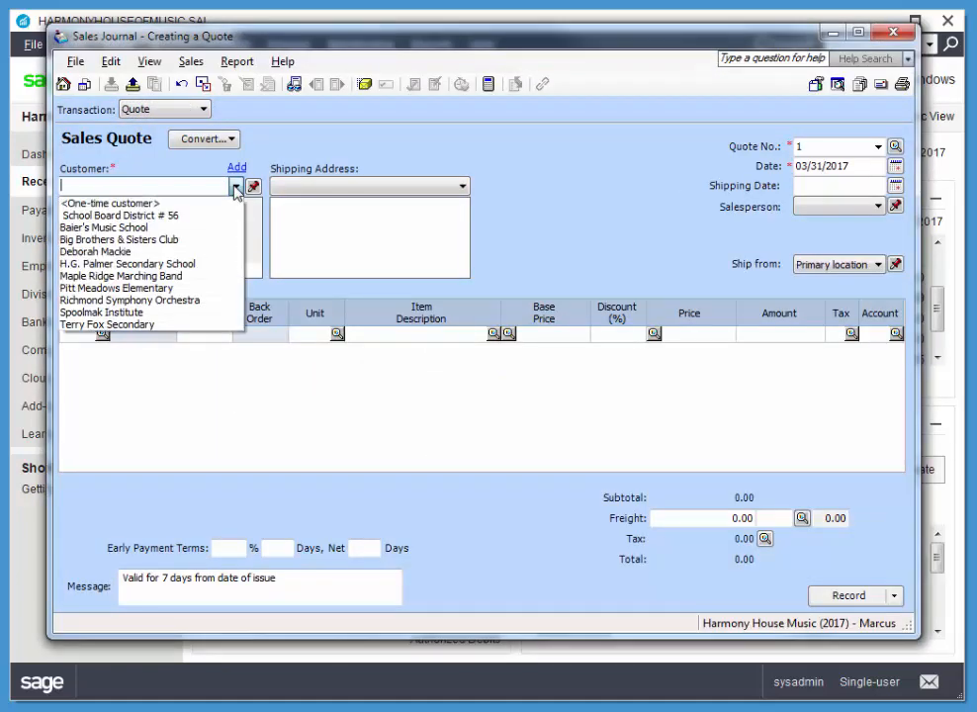
pyautogui.click(142, 299)
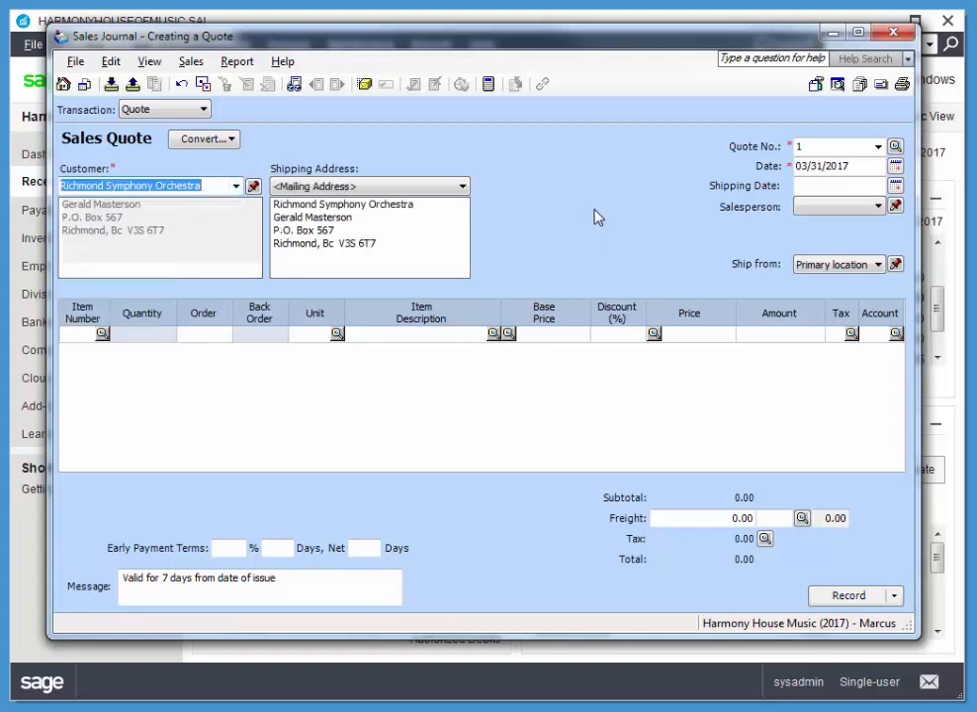
pyautogui.click(895, 166)
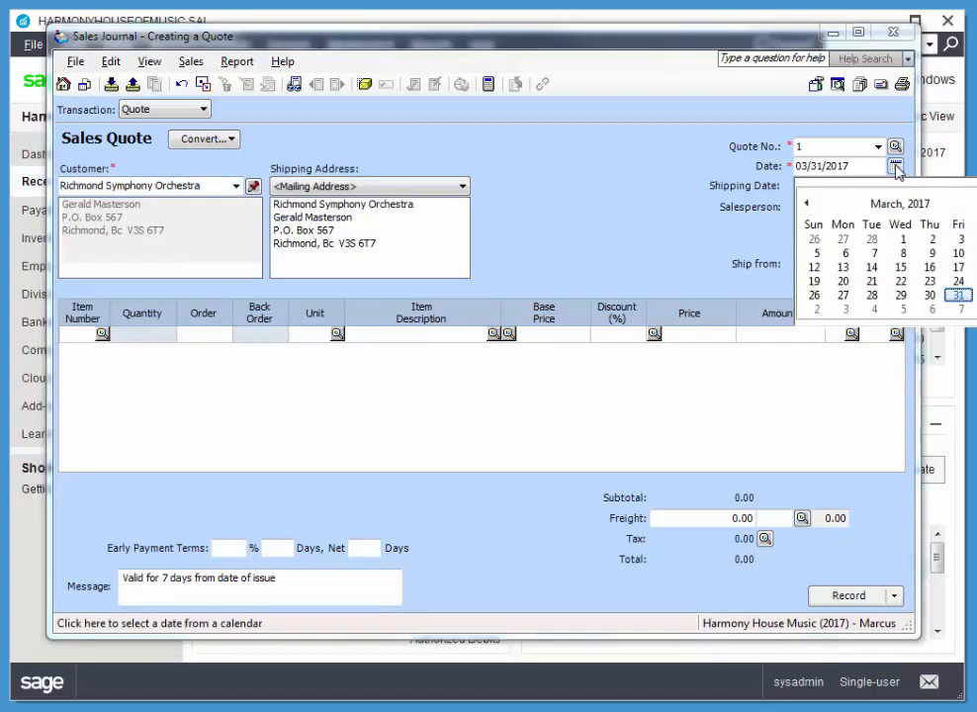
pyautogui.click(871, 267)
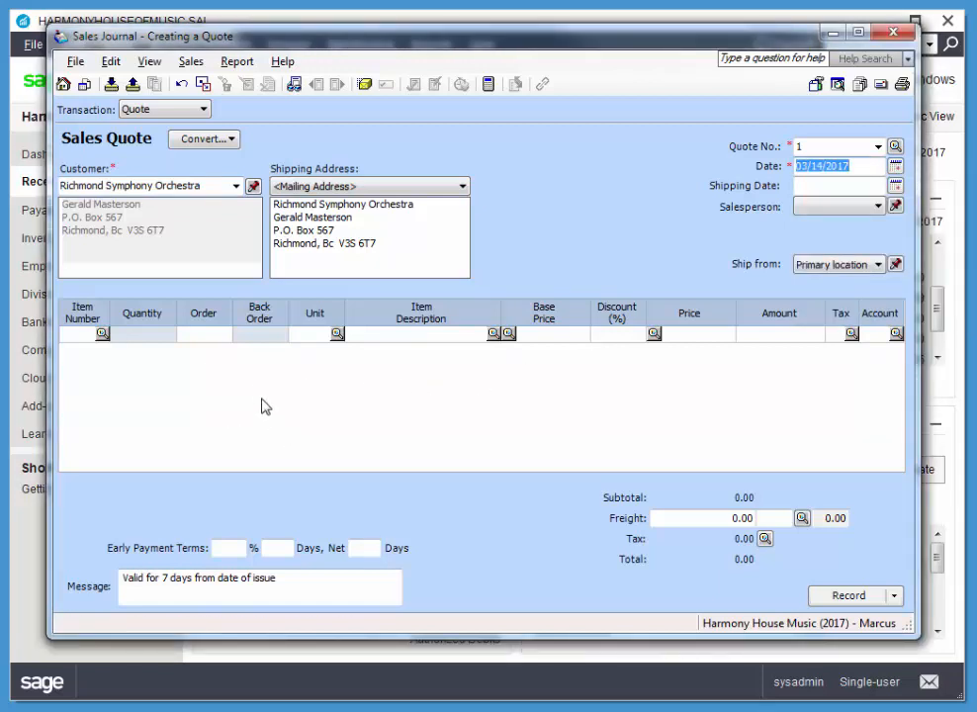
# Step: Add item P-105 Piano - Baby Grand to the quote with an order quantity of 1 and a 5% discount
pyautogui.click(102, 333)
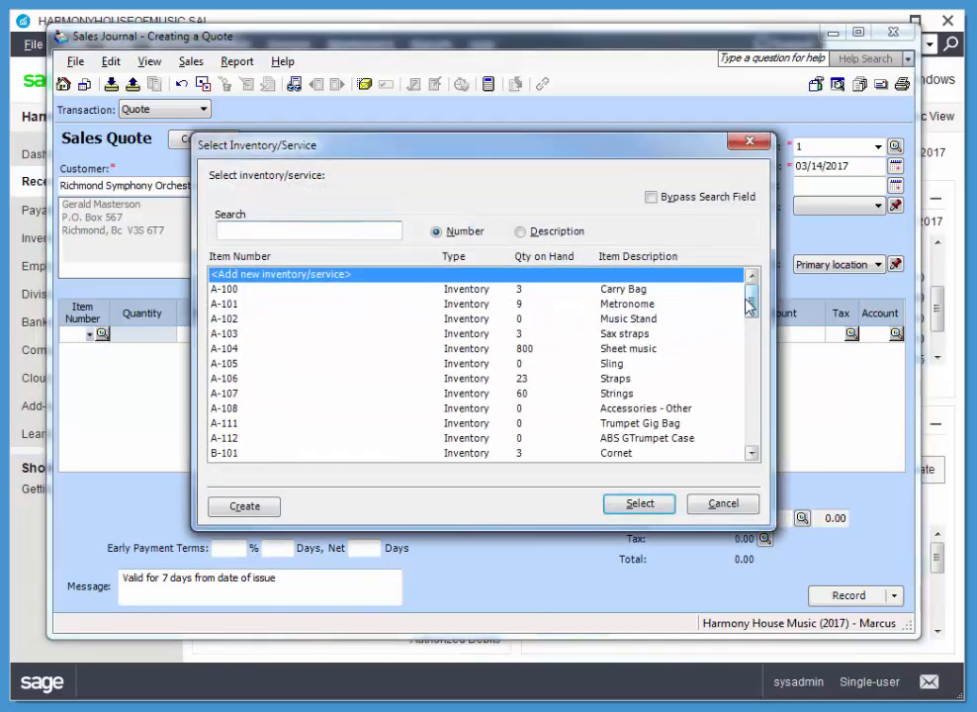
pyautogui.moveTo(748, 306); pyautogui.dragTo(732, 382)
pyautogui.click(220, 377)
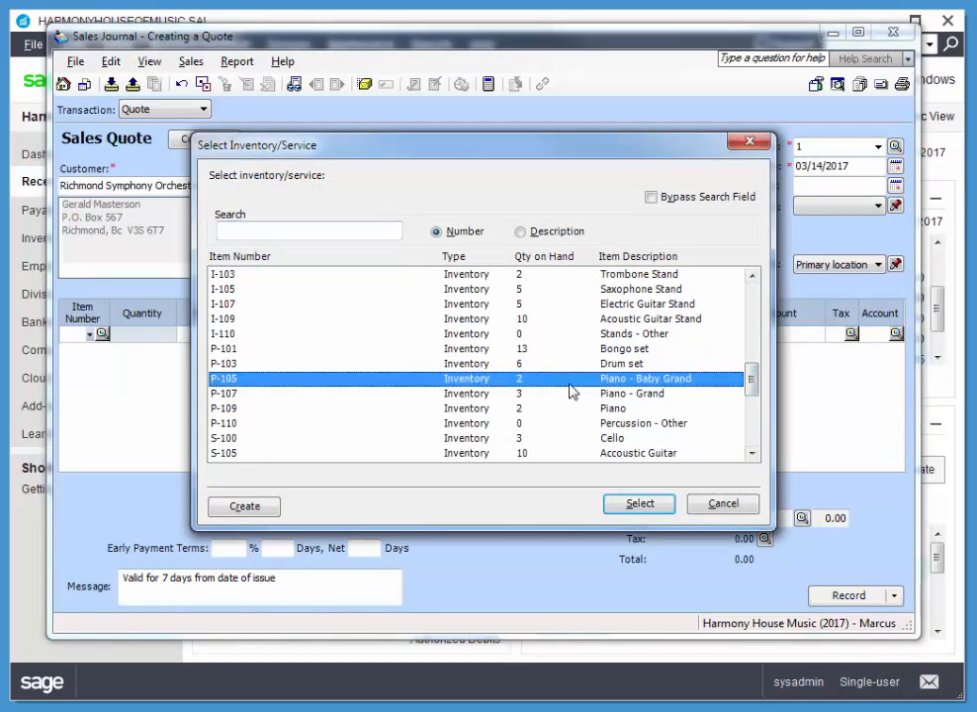
pyautogui.click(640, 505)
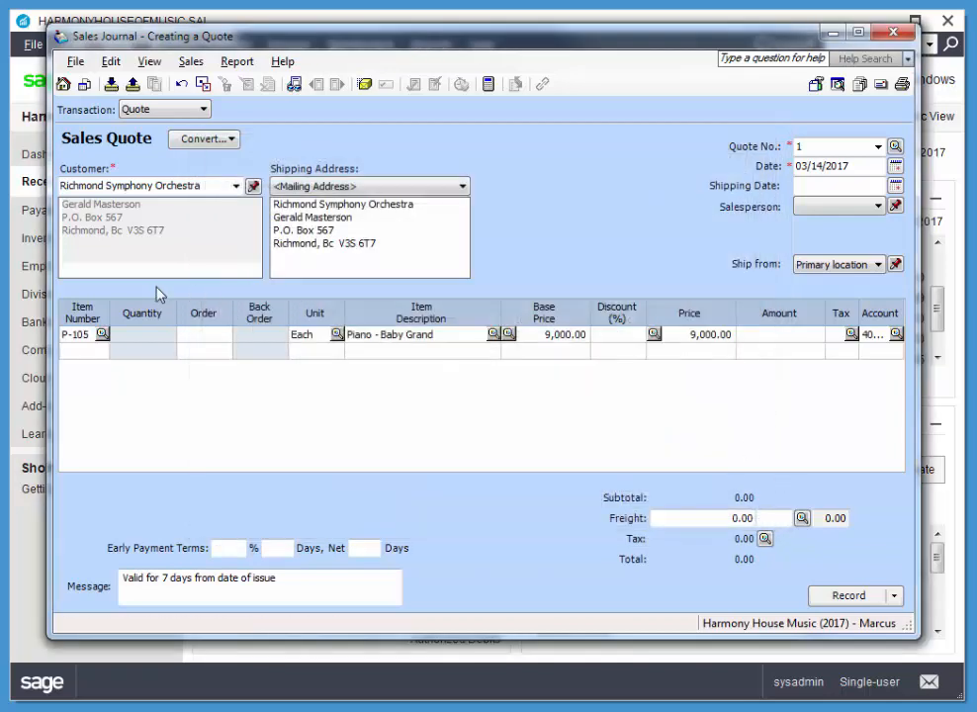
pyautogui.write('1')
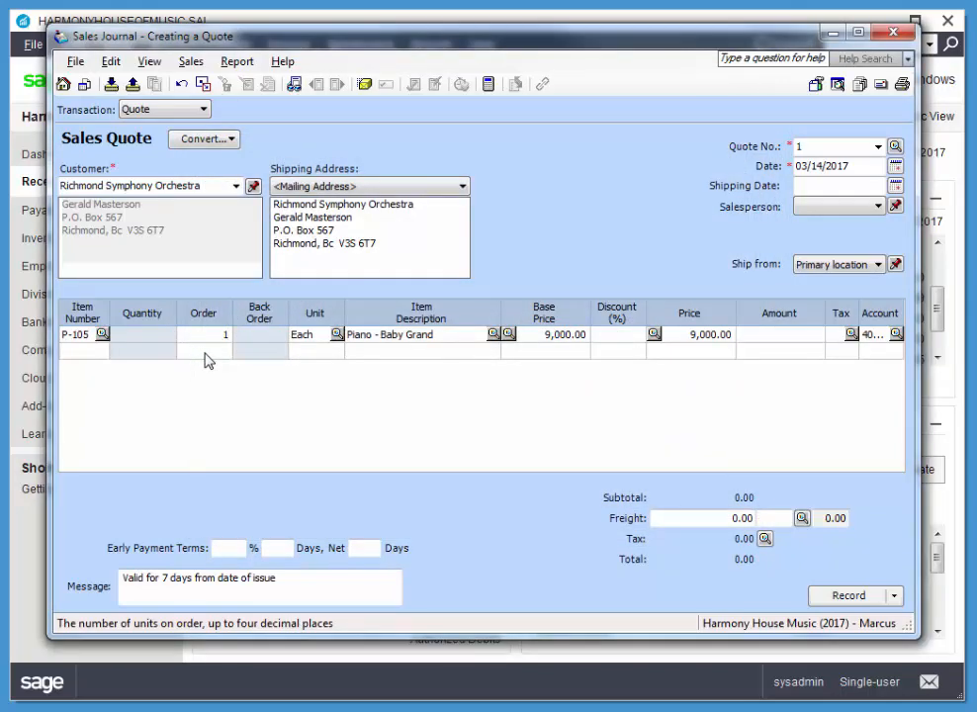
pyautogui.press('Tab')
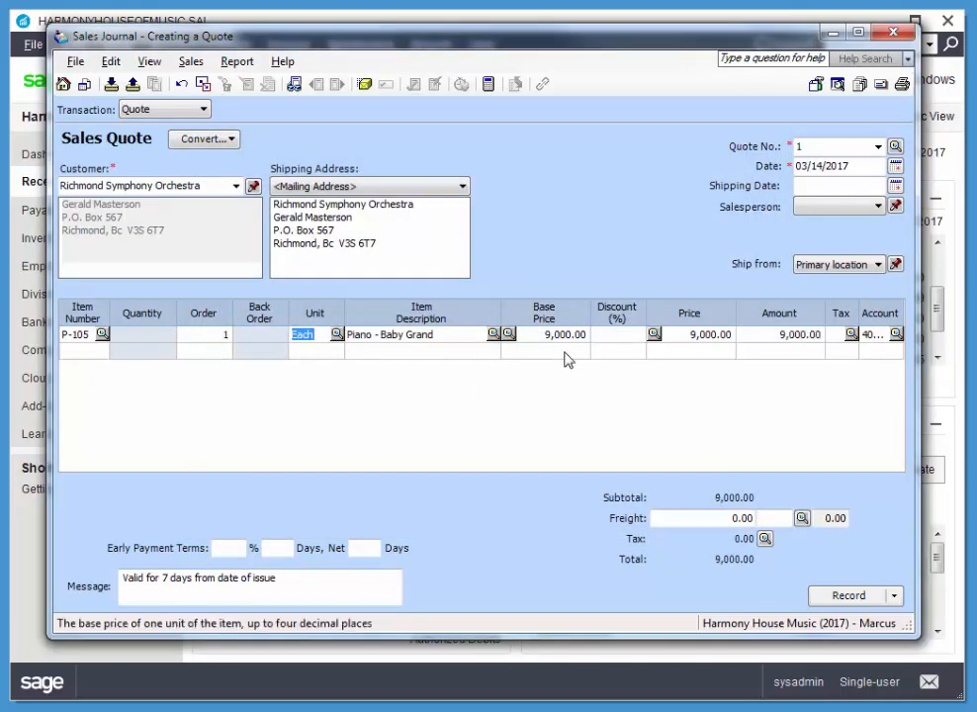
pyautogui.click(610, 338)
pyautogui.write('5')
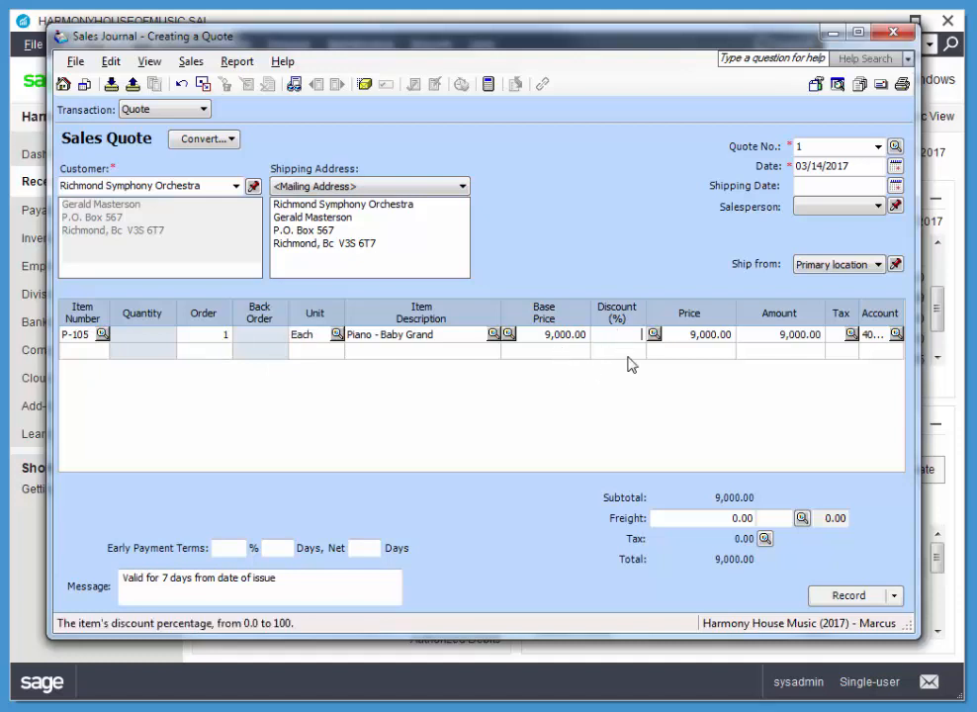
pyautogui.press('Tab')
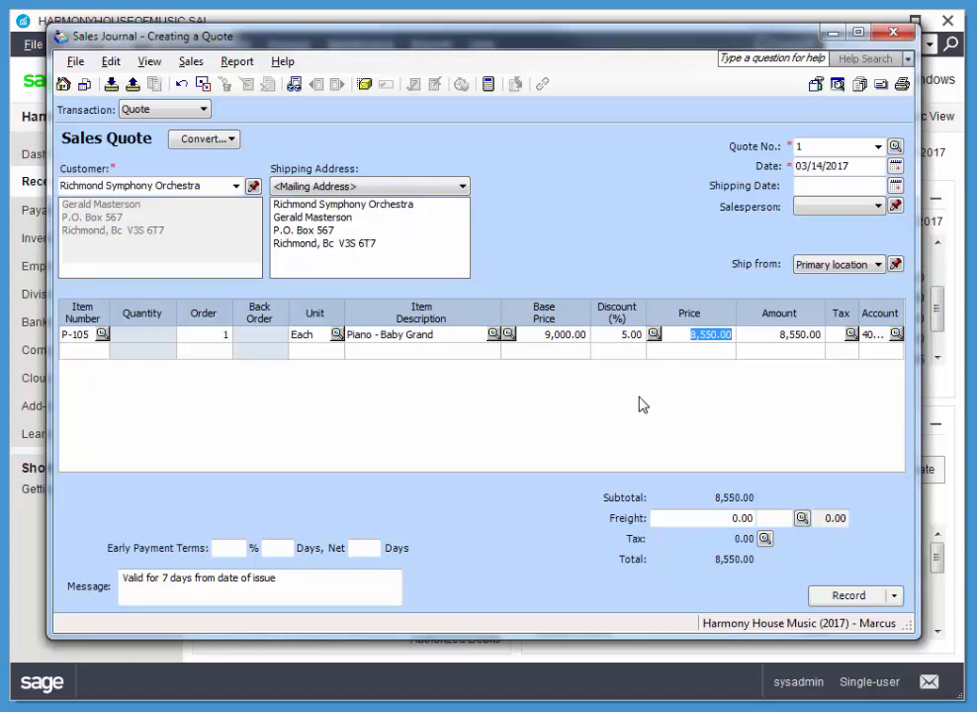
# Step: Add item A-104 Sheet music as the second quote line with an order quantity of 100
pyautogui.click(89, 350)
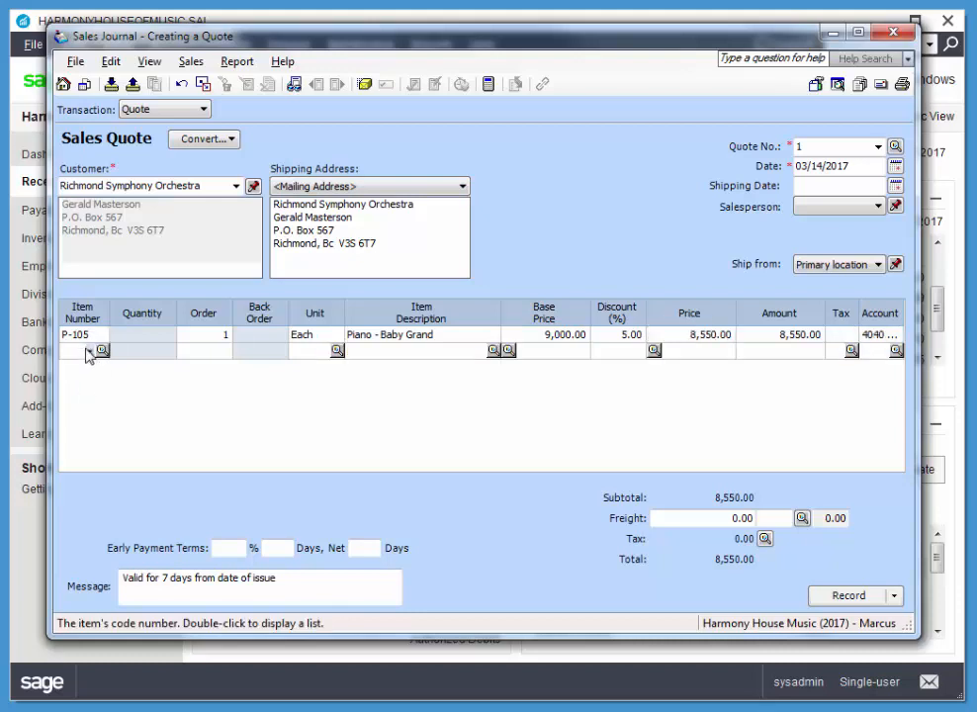
pyautogui.doubleClick(89, 350)
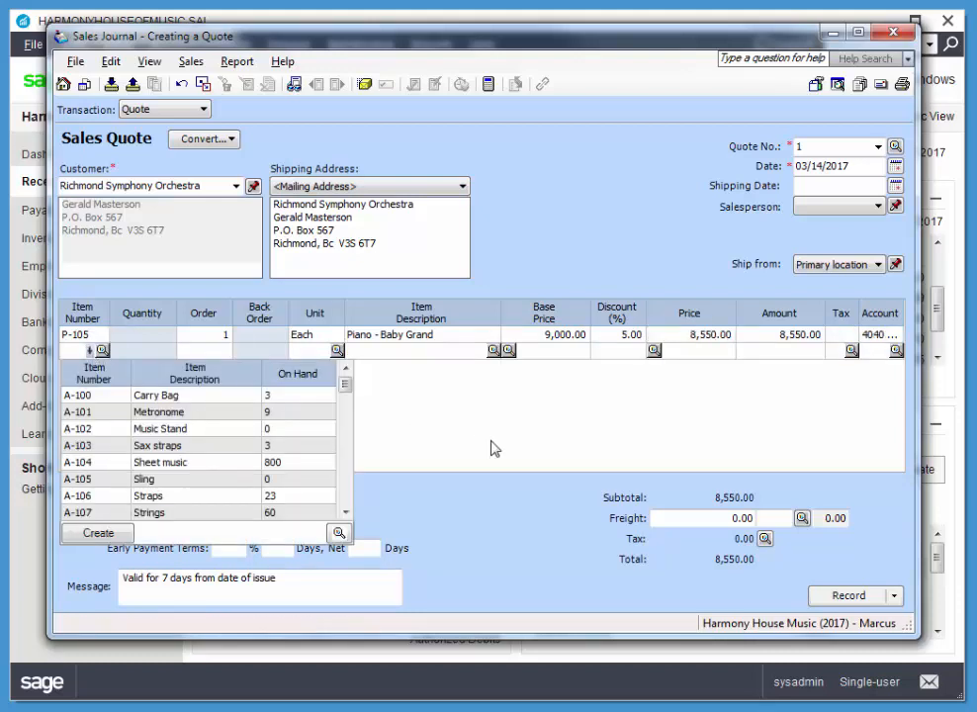
pyautogui.doubleClick(114, 462)
pyautogui.click(224, 354)
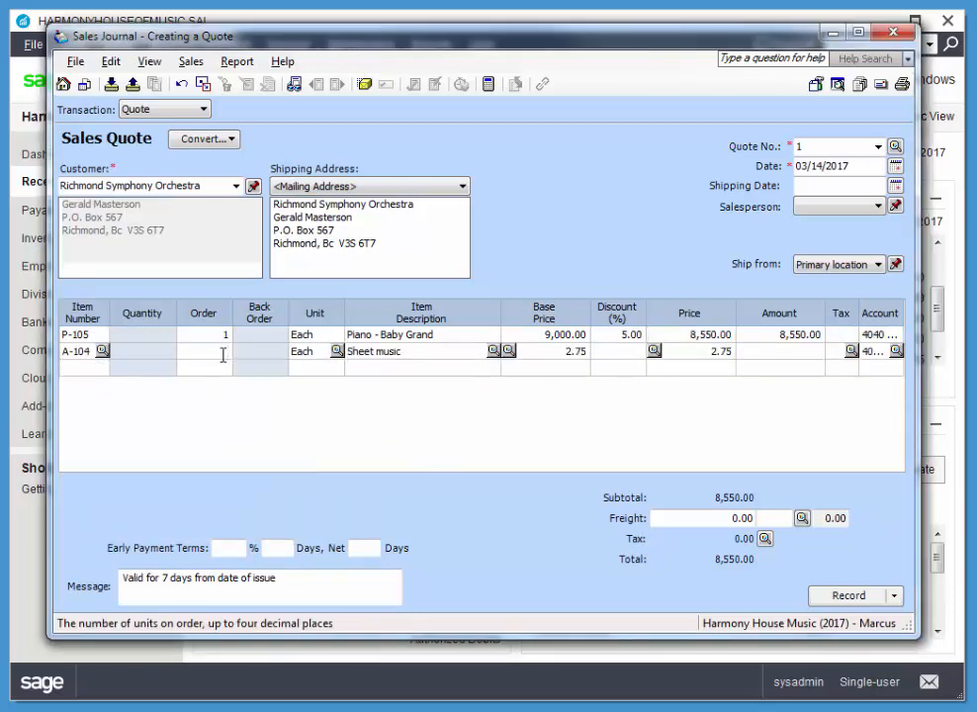
pyautogui.write('100')
pyautogui.press('Tab')
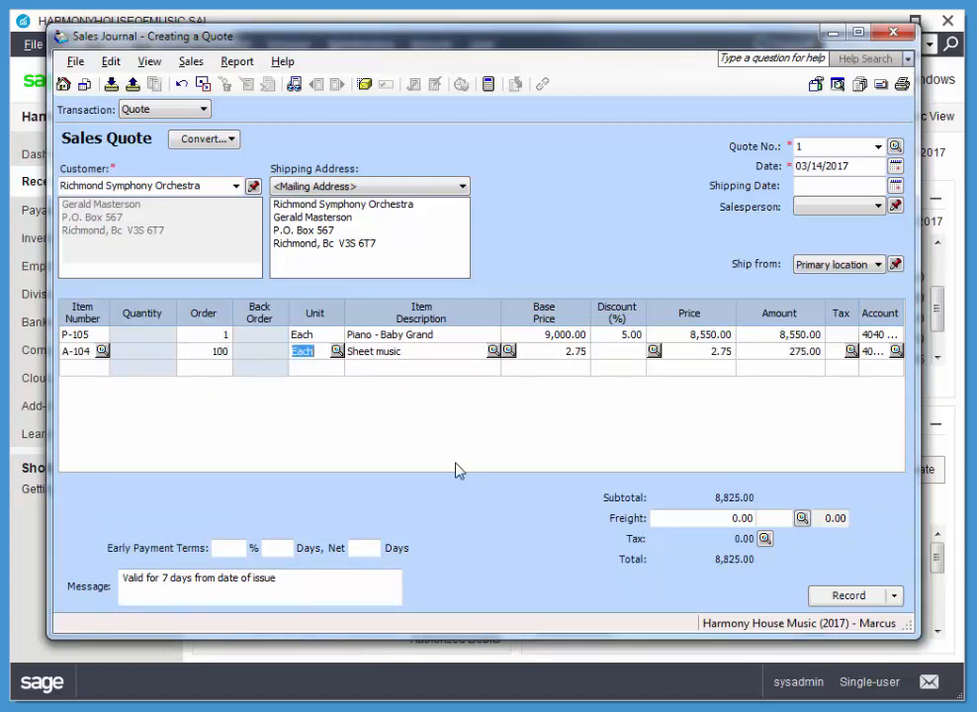
# Step: Set the quote's freight charge to 100.00 with tax code G
pyautogui.click(700, 517)
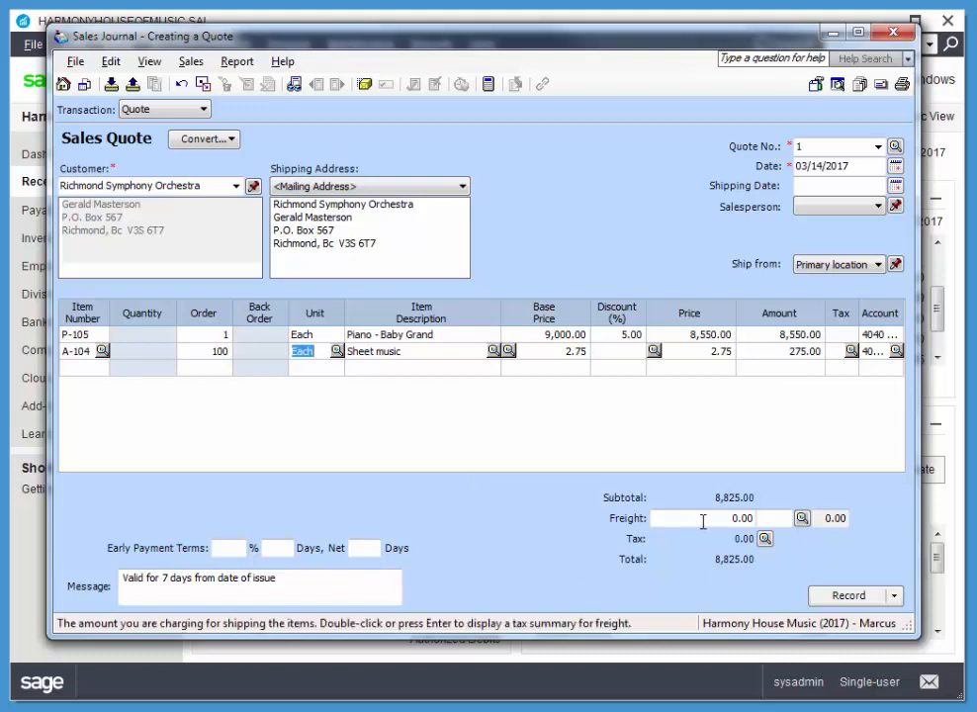
pyautogui.write('1000')
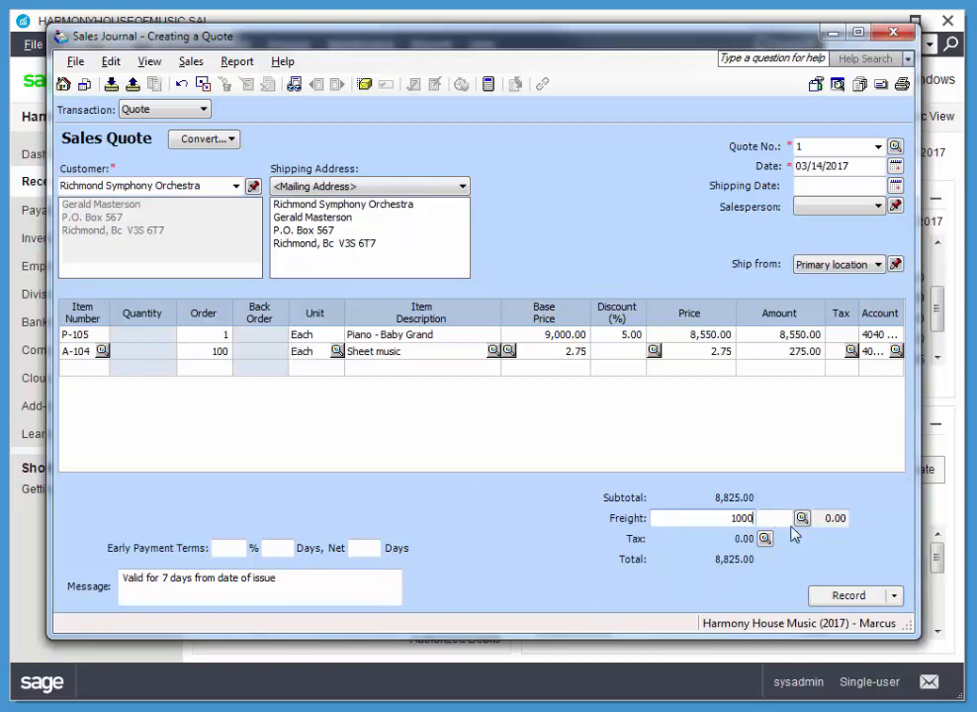
pyautogui.press('Tab')
pyautogui.hotkey('shift', 'Tab')
pyautogui.write('1')
pyautogui.press('Tab')
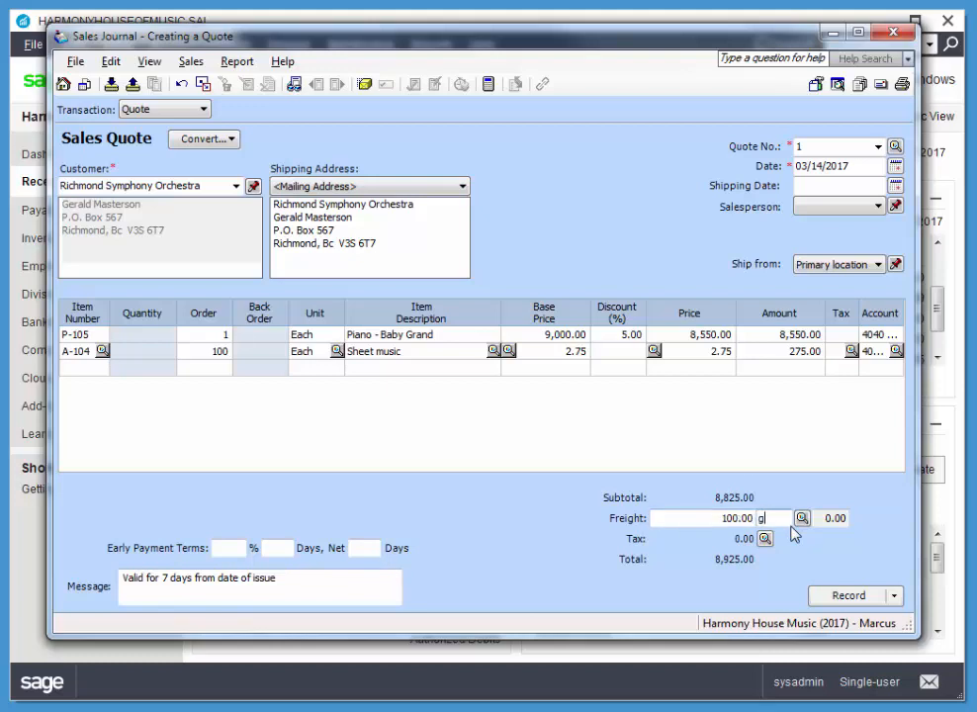
pyautogui.write('g')
pyautogui.press('Tab')
# Step: Set the quote's payment terms to net 30 days, then record the quote and close the journal
pyautogui.click(375, 546)
pyautogui.press('Tab')
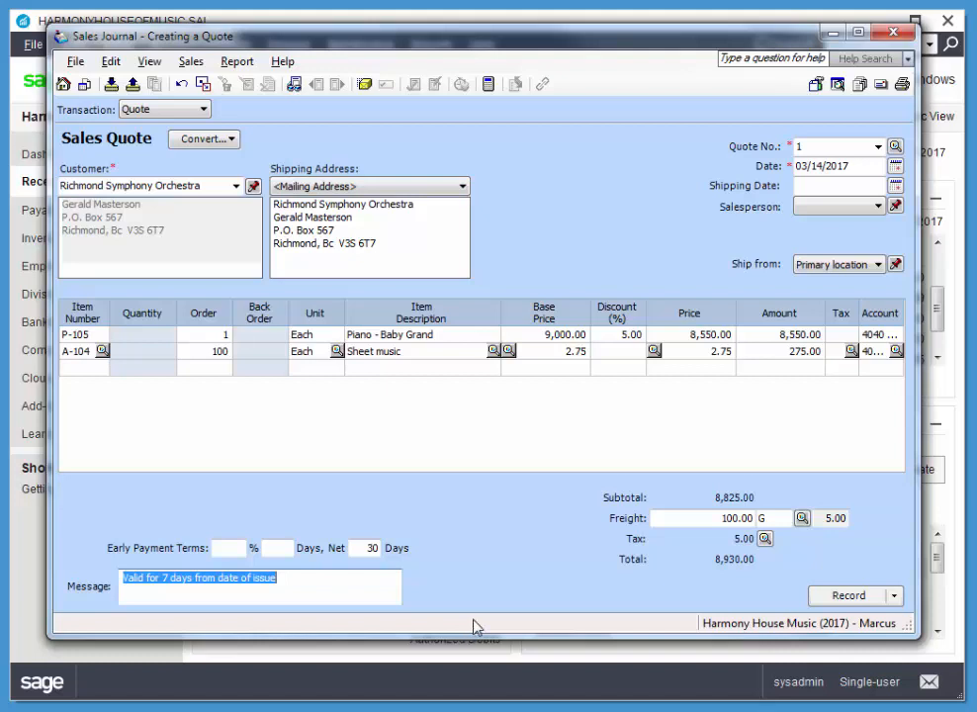
pyautogui.click(844, 596)
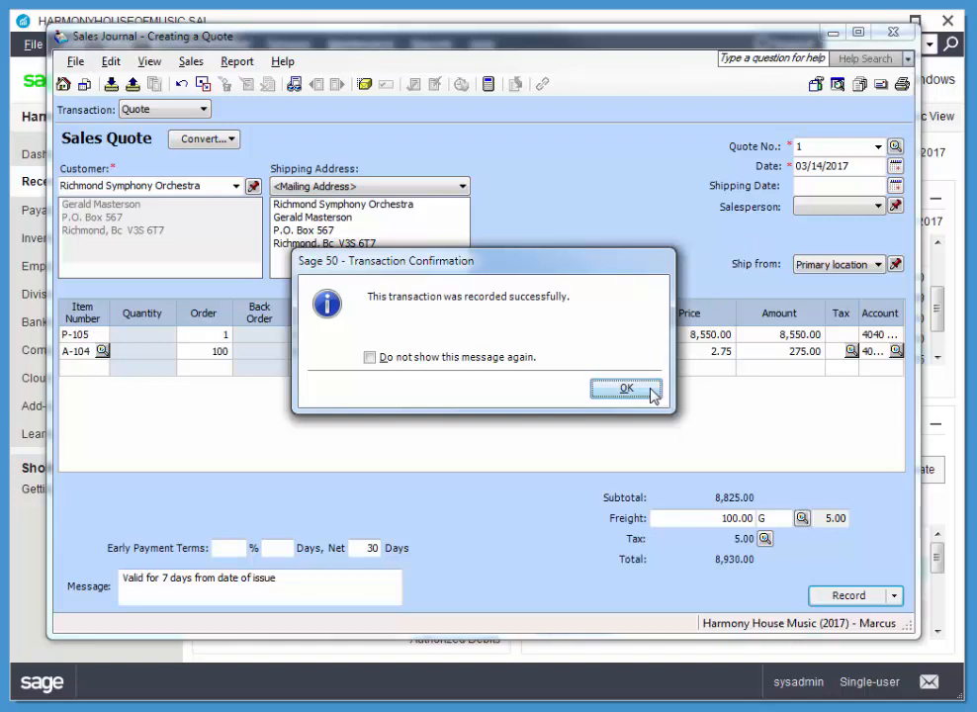
pyautogui.click(626, 388)
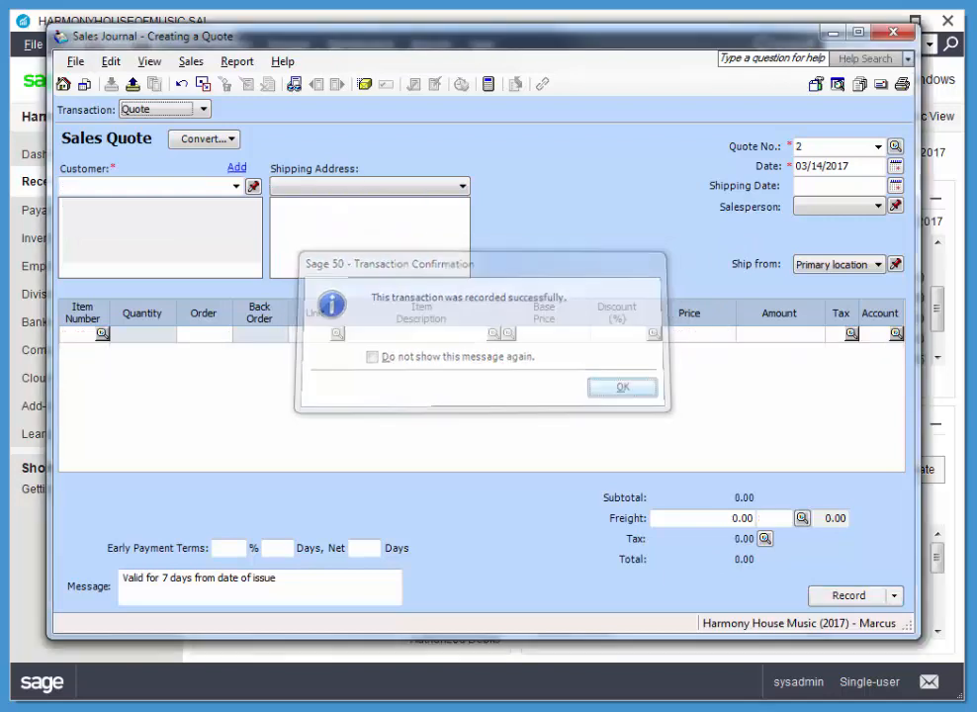
pyautogui.click(892, 33)
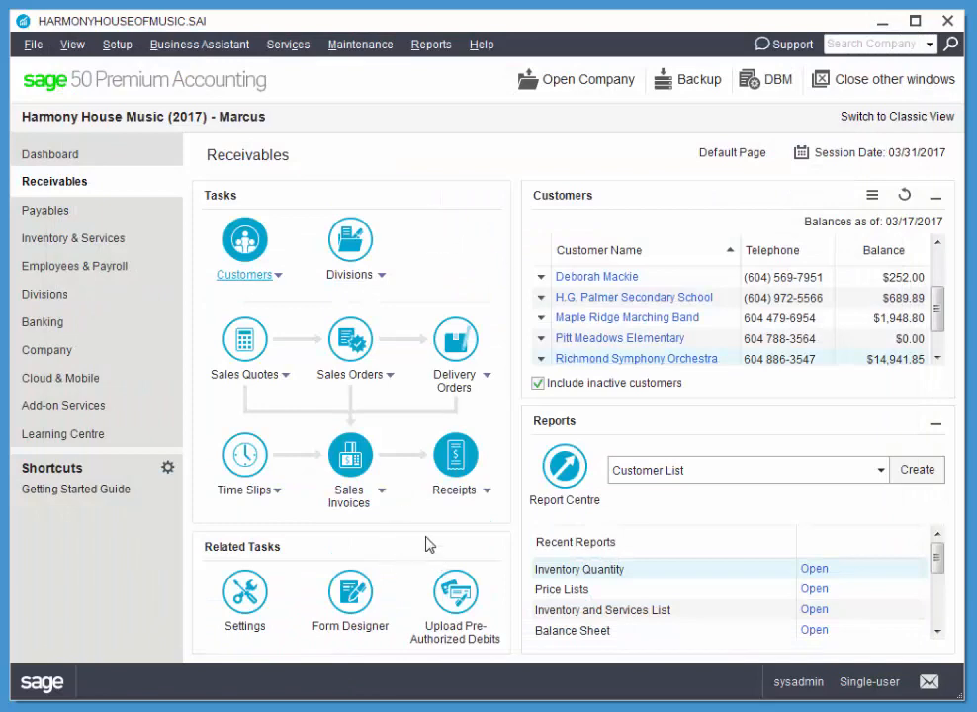
pyautogui.click(352, 464)
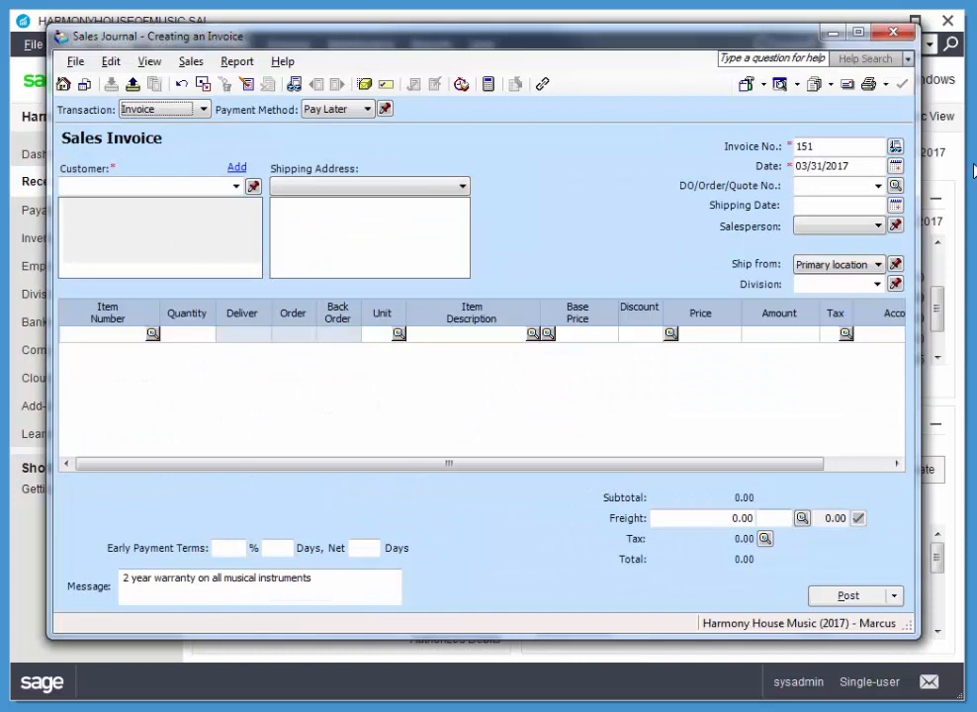
pyautogui.click(877, 185)
pyautogui.click(874, 204)
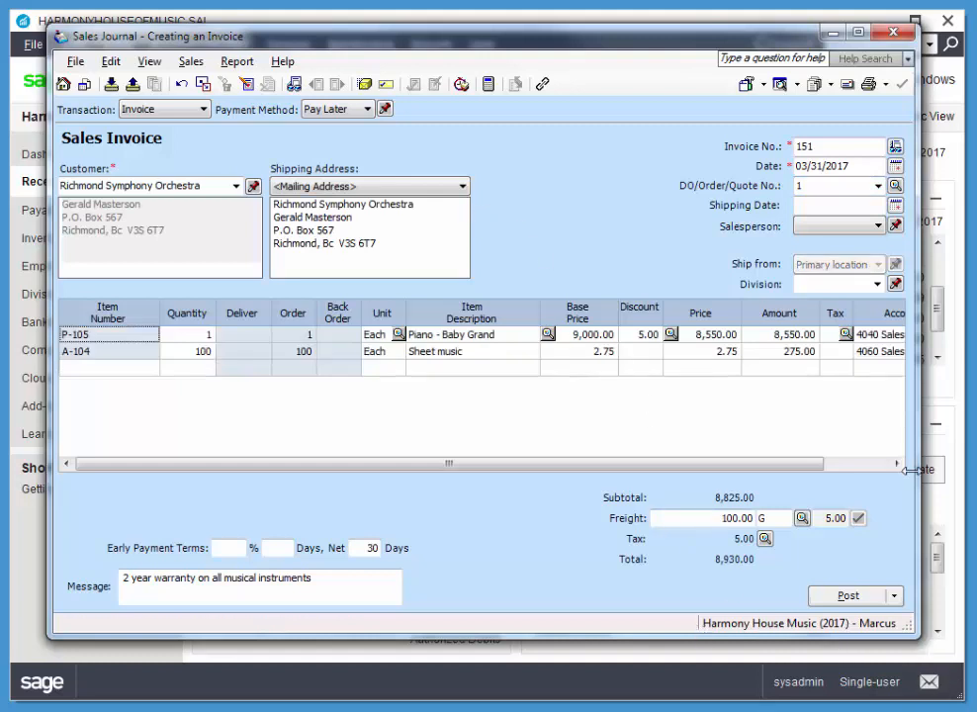
pyautogui.click(892, 32)
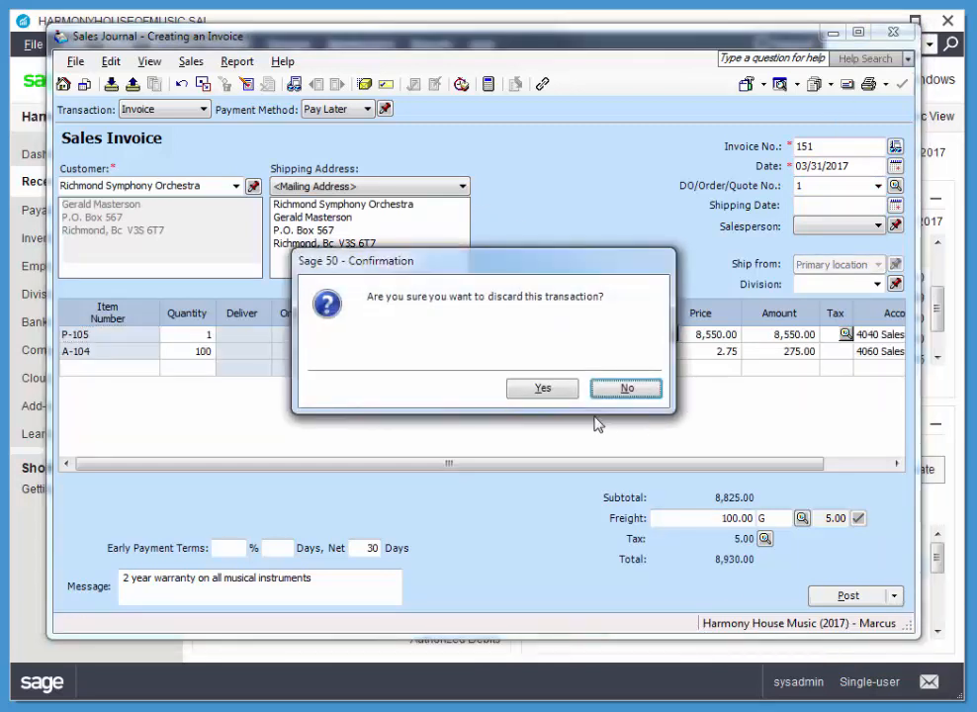
pyautogui.click(627, 389)
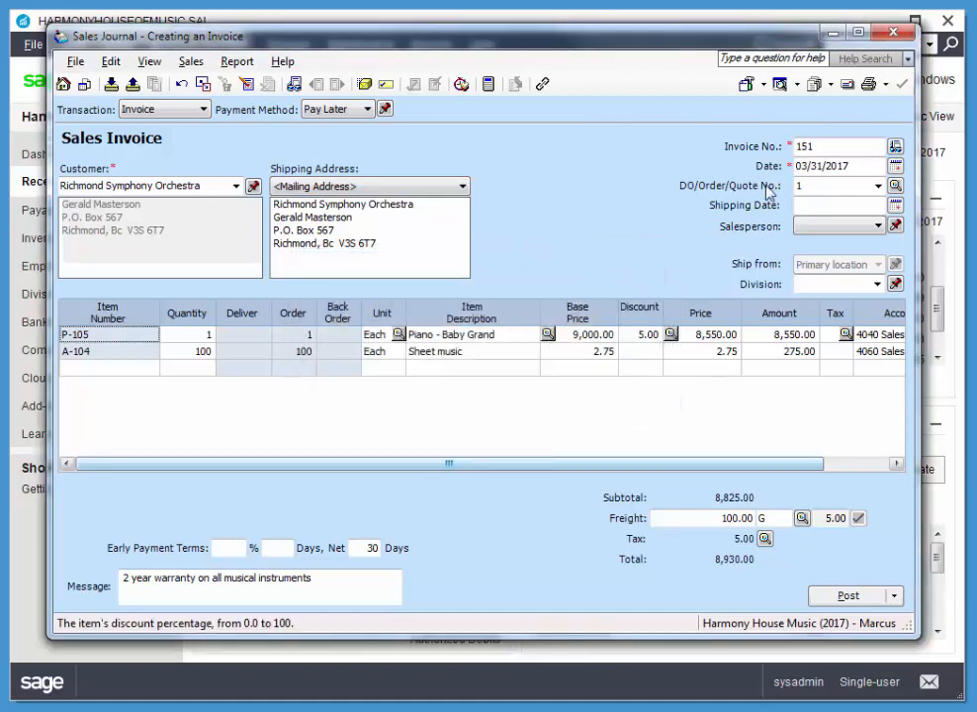
pyautogui.click(895, 32)
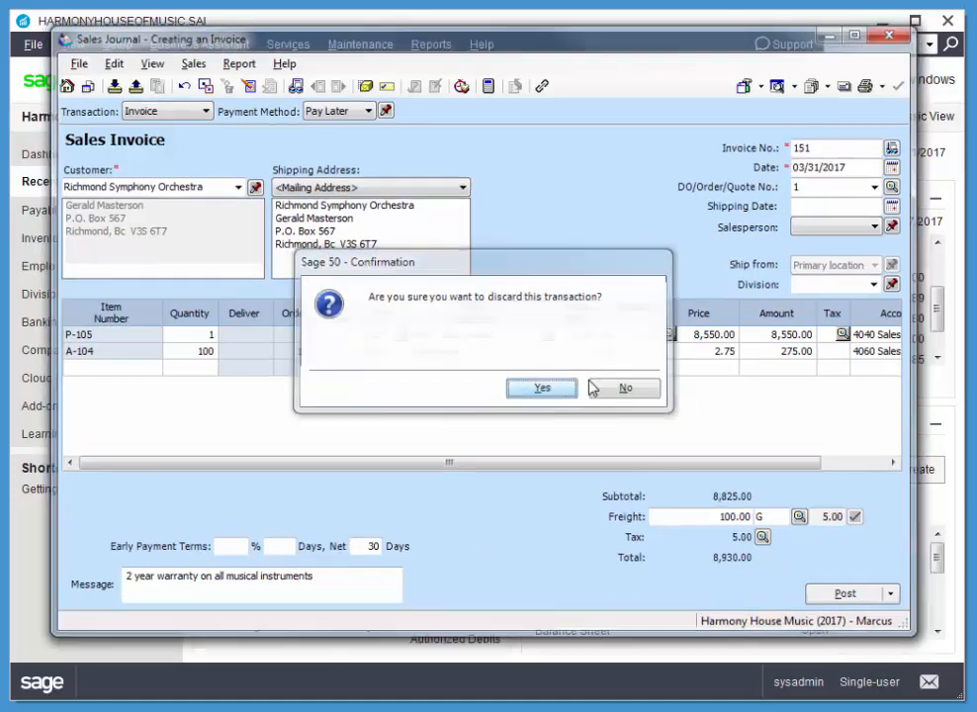
pyautogui.click(549, 387)
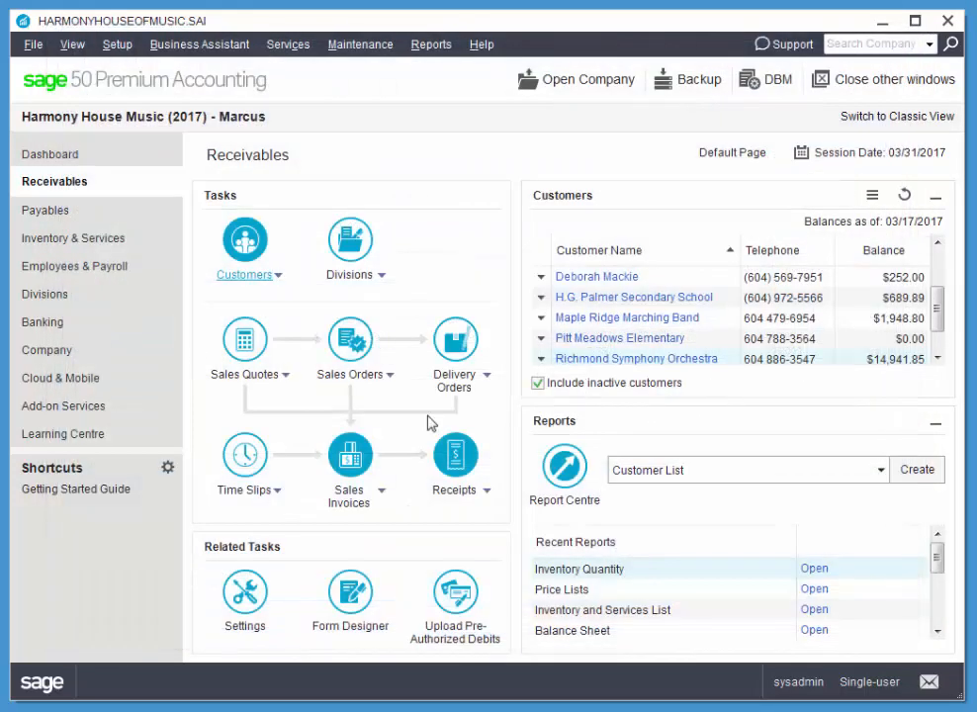
# Step: Look up the recorded Richmond Symphony Orchestra quote and convert it to a sales invoice
pyautogui.click(289, 381)
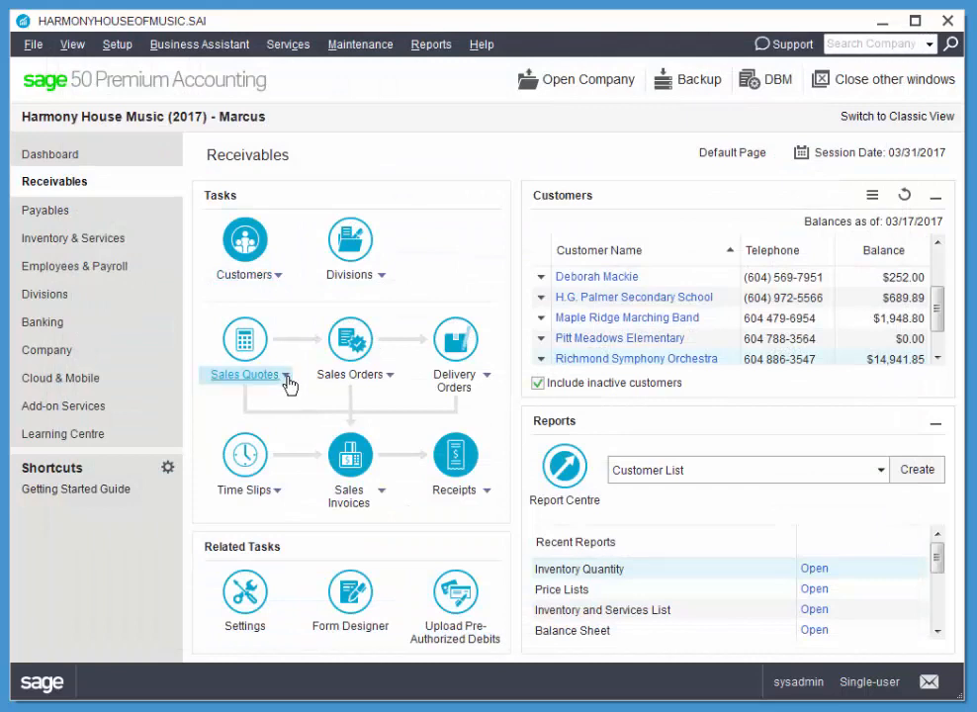
pyautogui.click(259, 419)
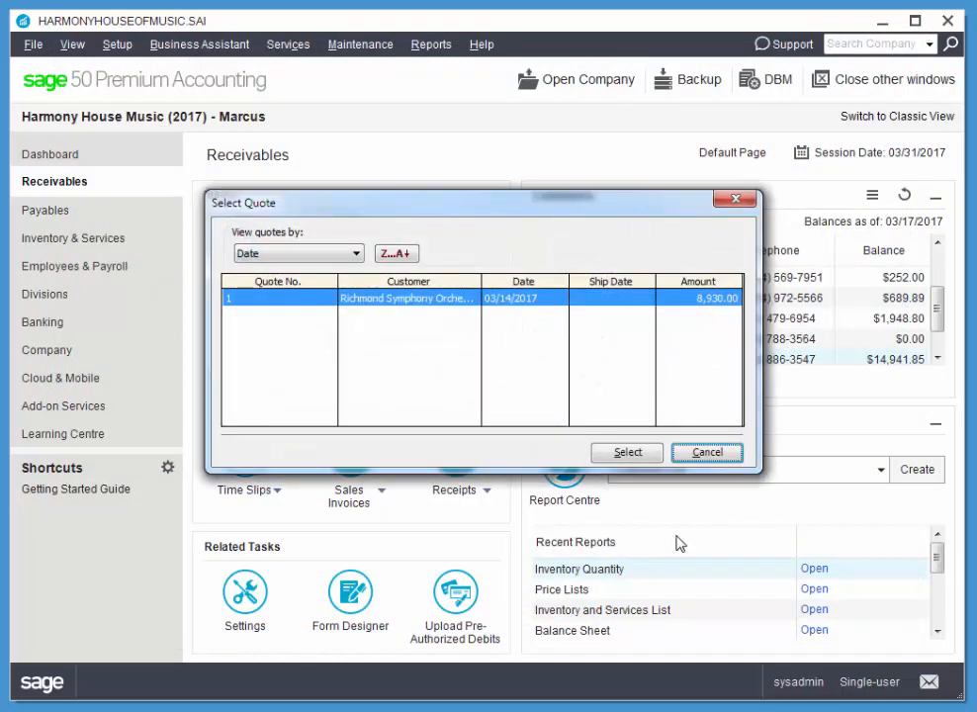
pyautogui.click(624, 450)
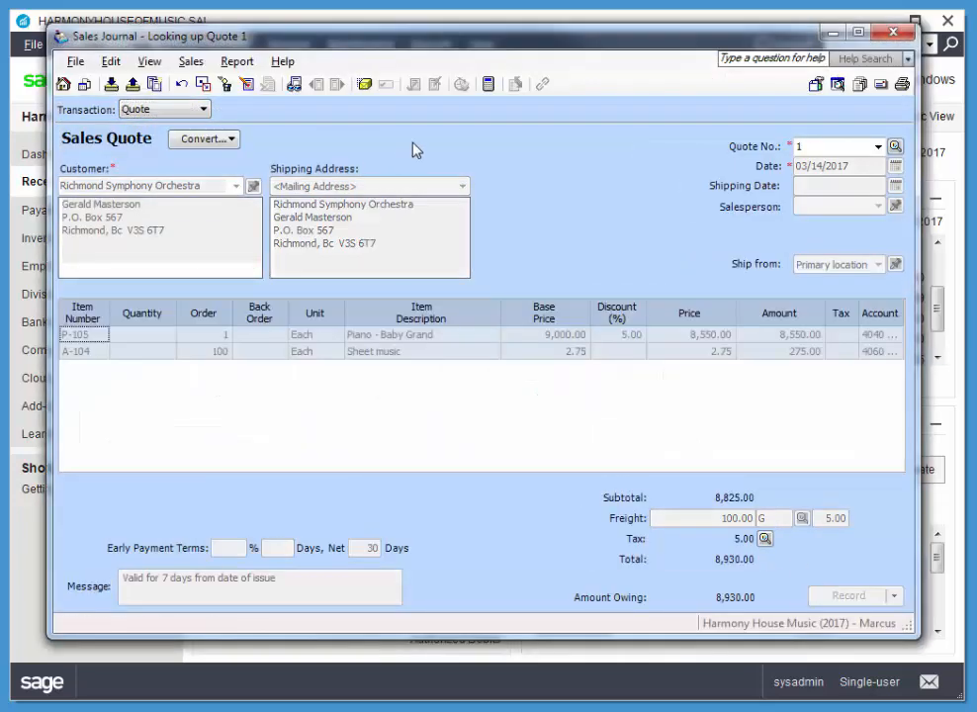
pyautogui.click(219, 140)
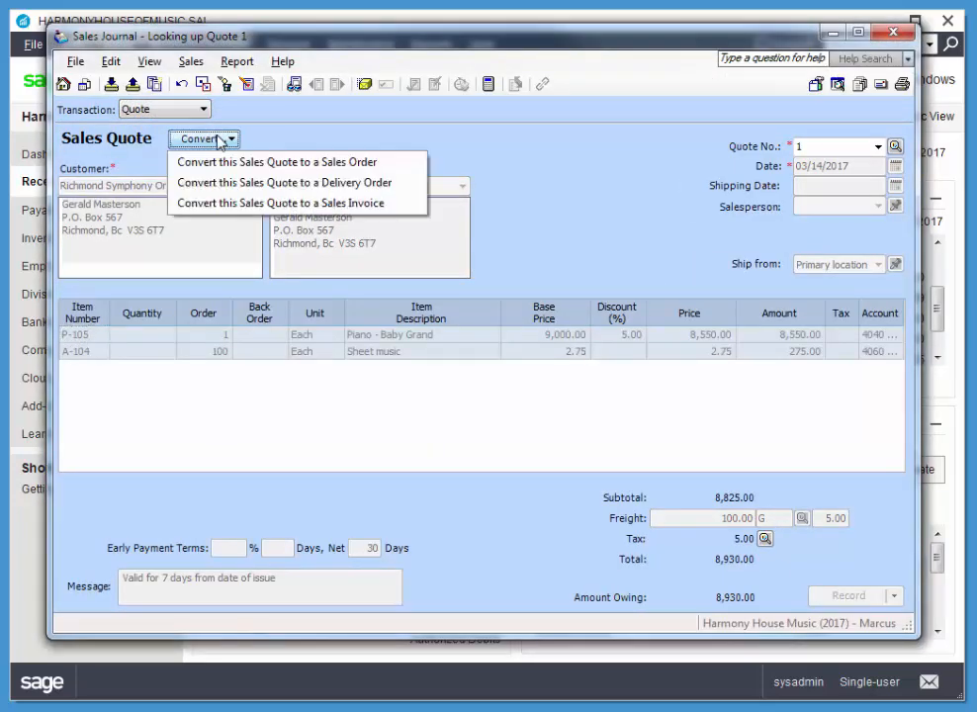
pyautogui.click(212, 203)
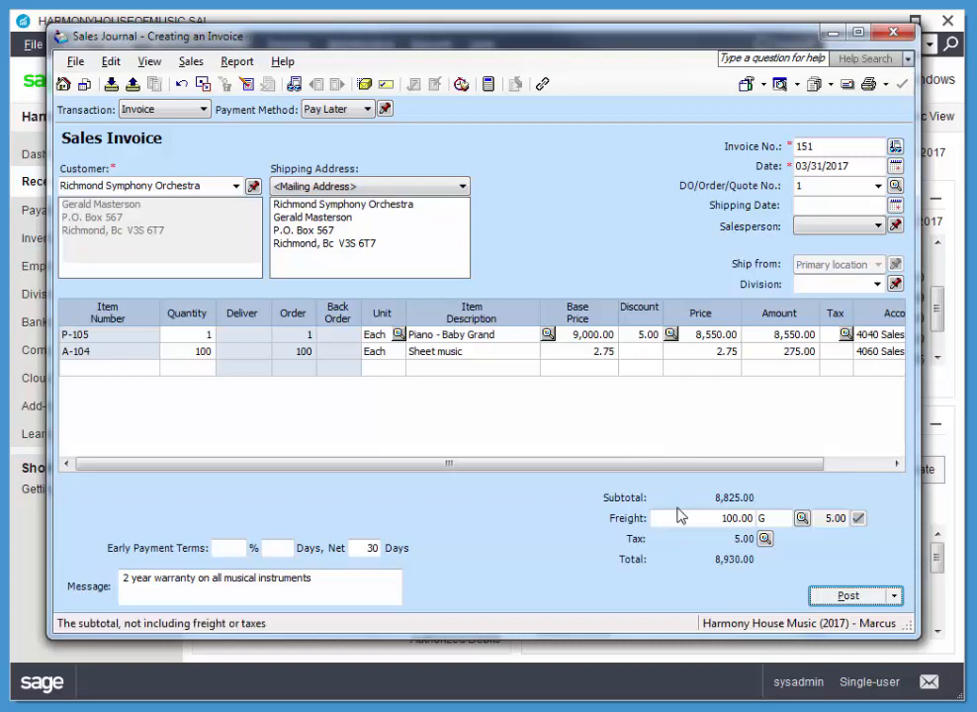
# Step: Set the converted invoice's date to 03/18/2017 and the baby grand piano's discount to 10 percent
pyautogui.click(894, 166)
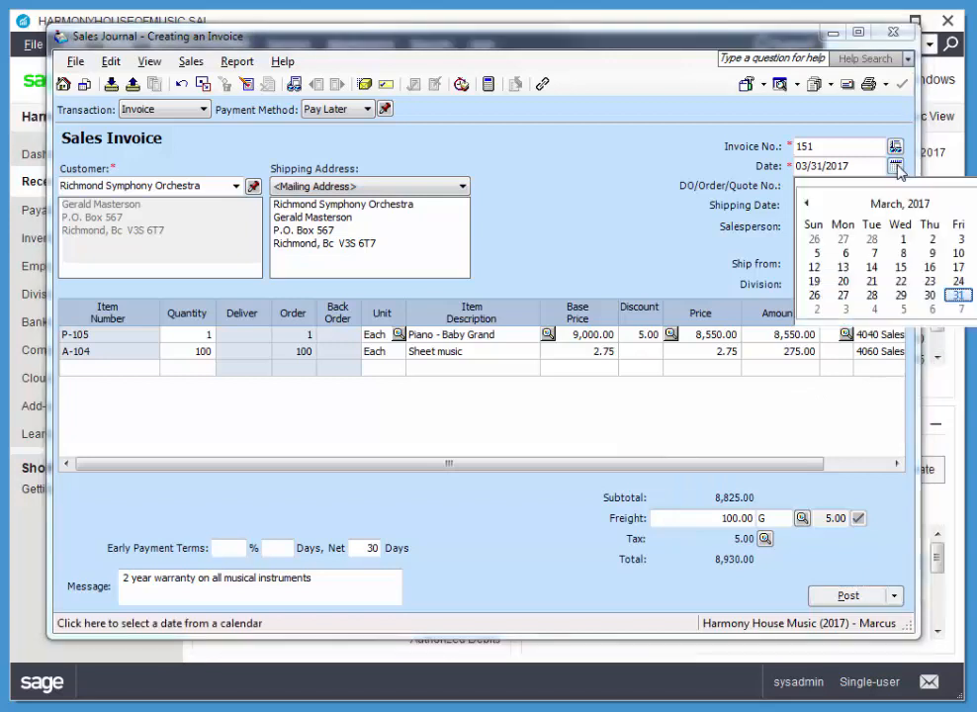
pyautogui.click(972, 267)
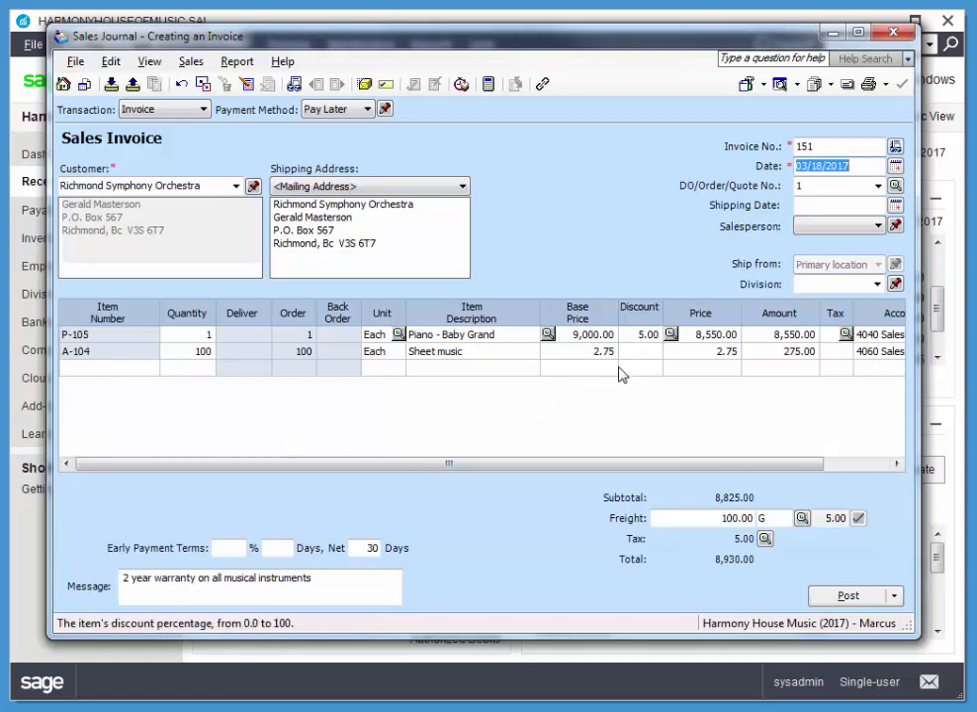
pyautogui.click(642, 335)
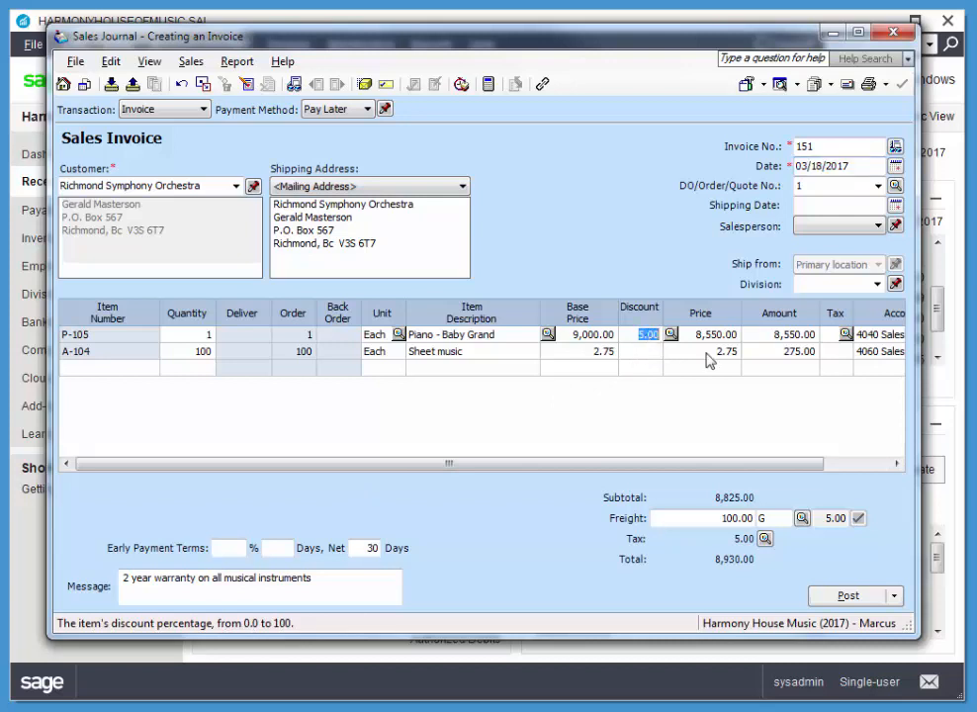
pyautogui.write('10')
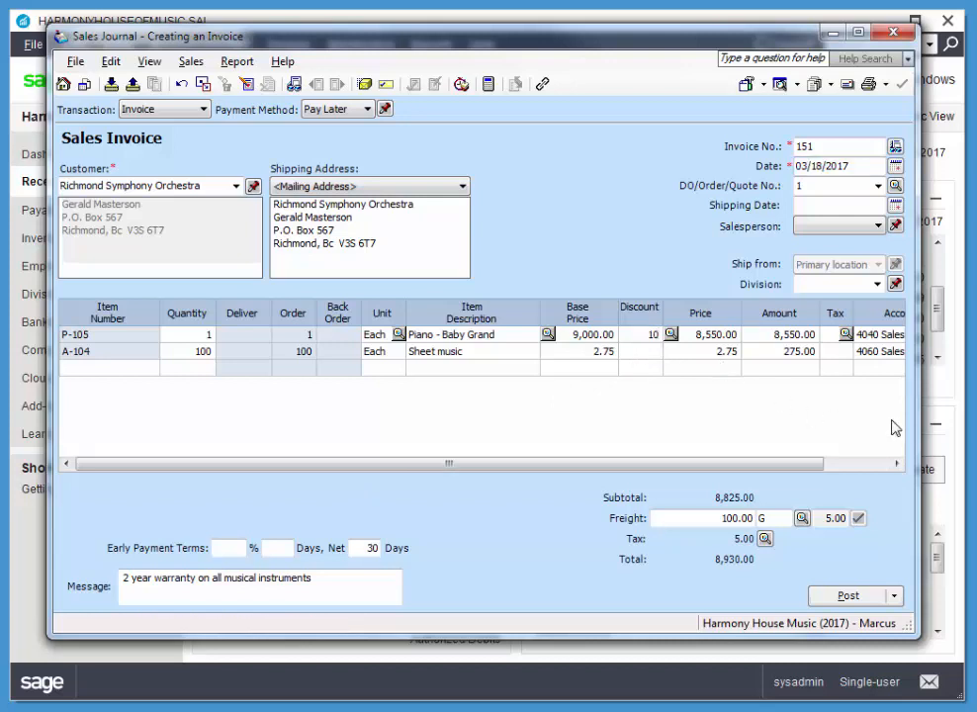
pyautogui.press('Tab')
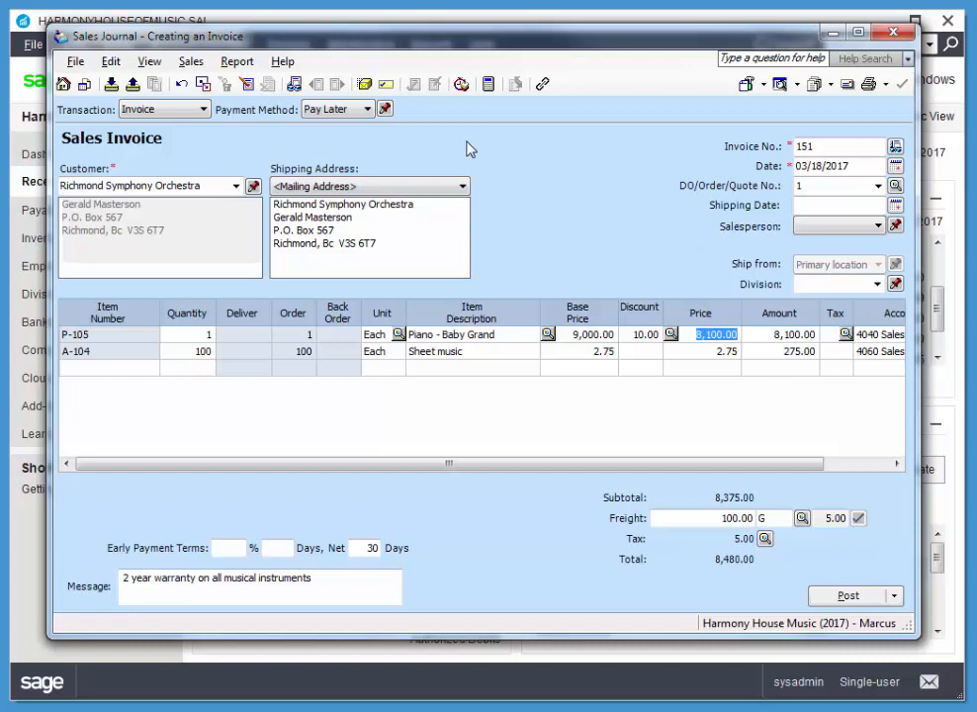
# Step: Record the shipment with shipper A & O Freight and tracking number 253, then post the invoice
pyautogui.click(364, 83)
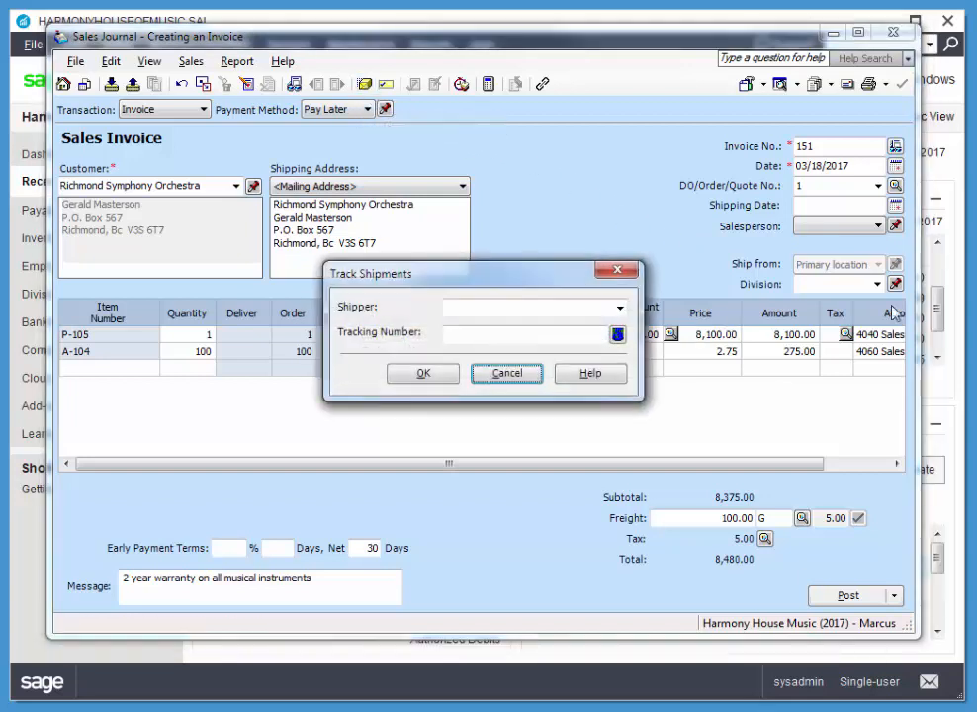
pyautogui.click(539, 307)
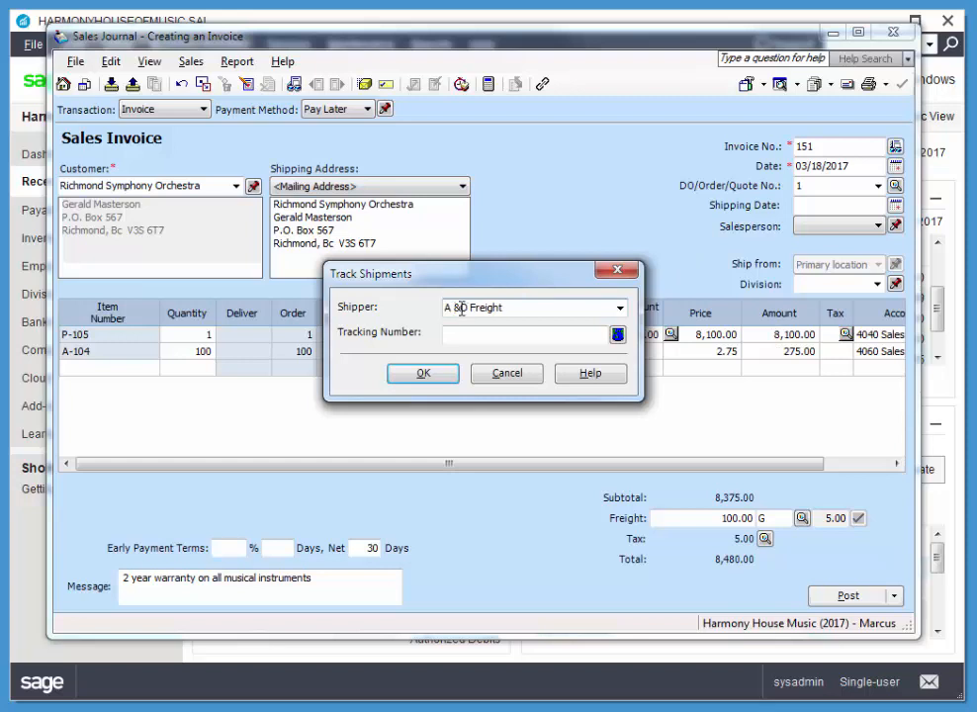
pyautogui.click(548, 336)
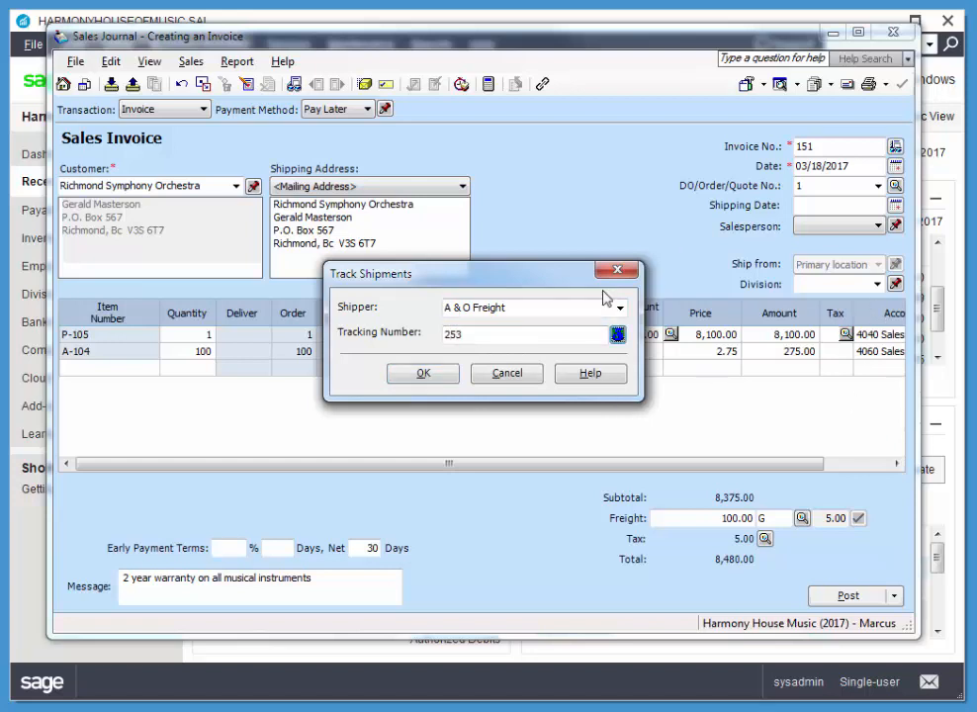
pyautogui.click(421, 376)
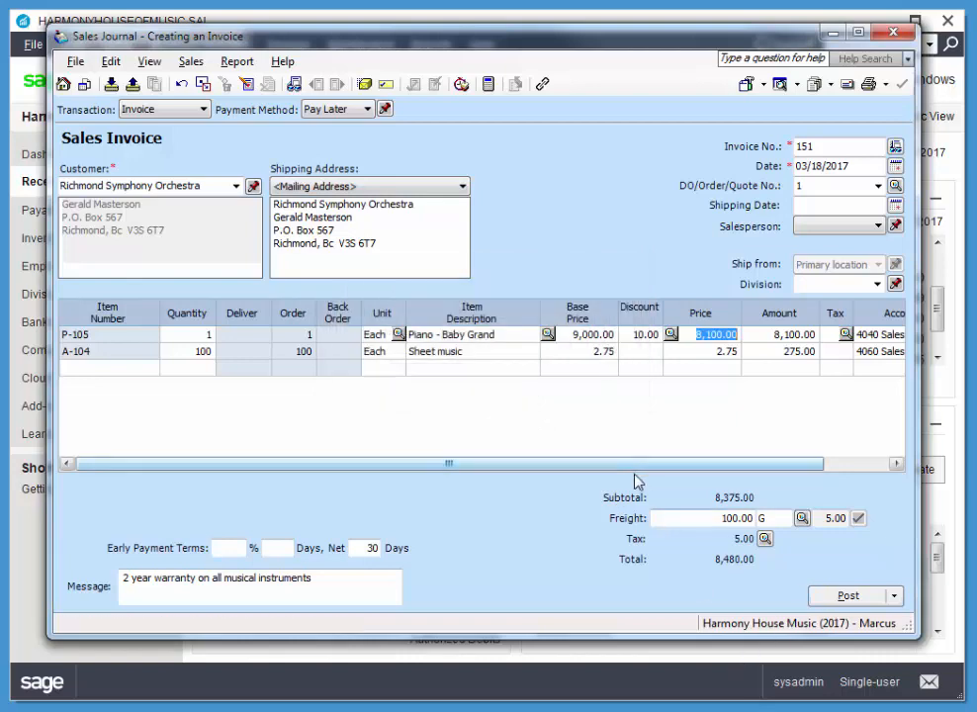
pyautogui.click(846, 601)
pyautogui.click(626, 388)
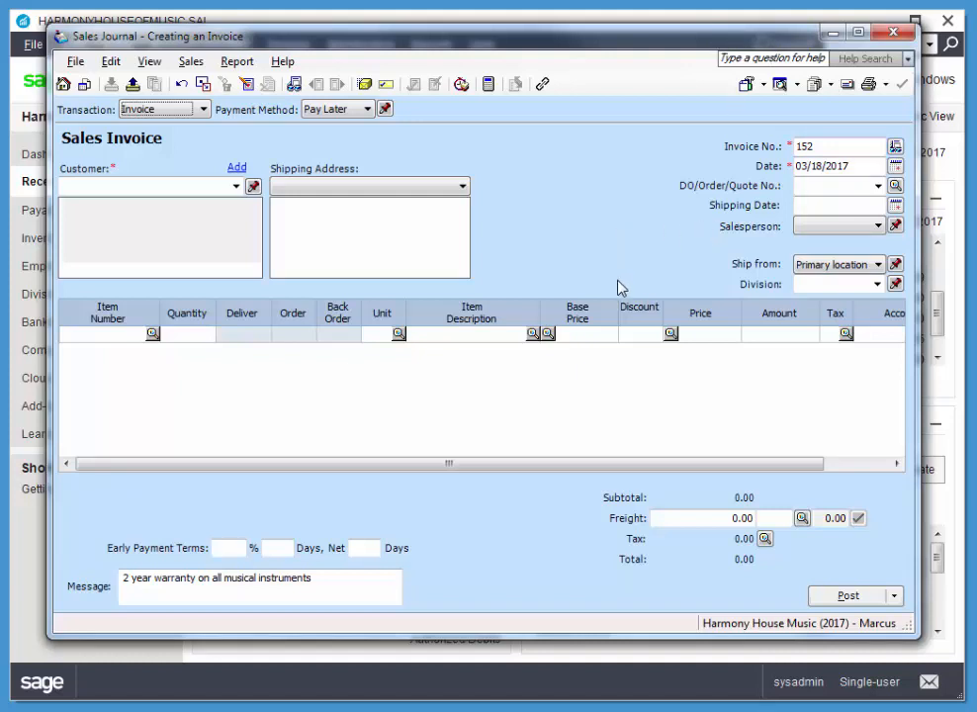
# Step: Start an invoice for the individual person in the customer list, paid by Cheque 124 and deposited to 1020 Cash for Deposit
pyautogui.click(237, 186)
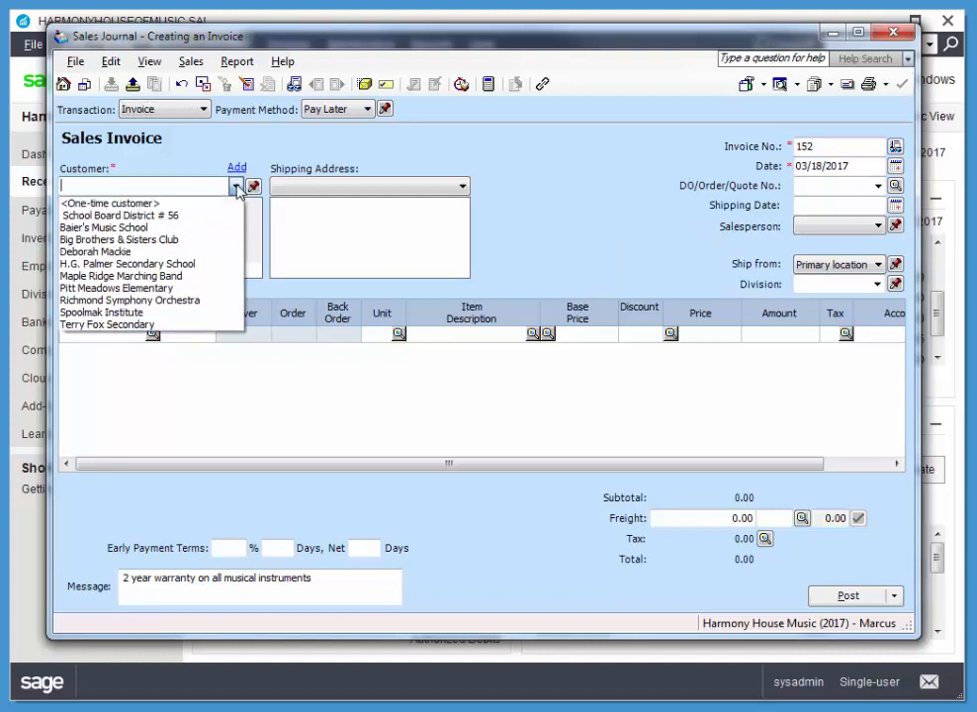
pyautogui.click(97, 251)
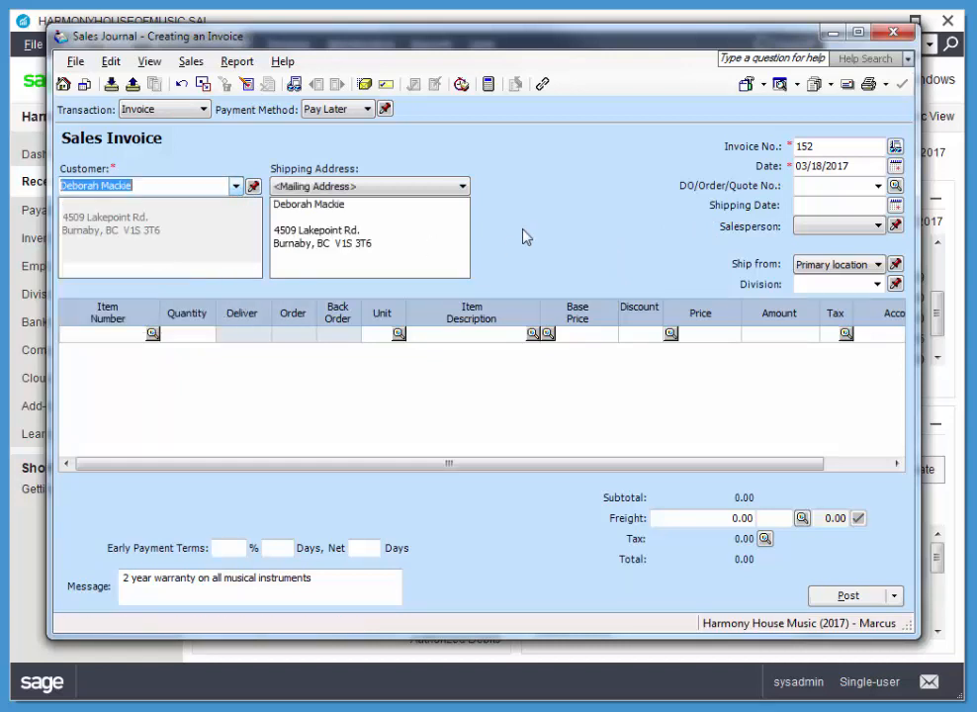
pyautogui.click(336, 110)
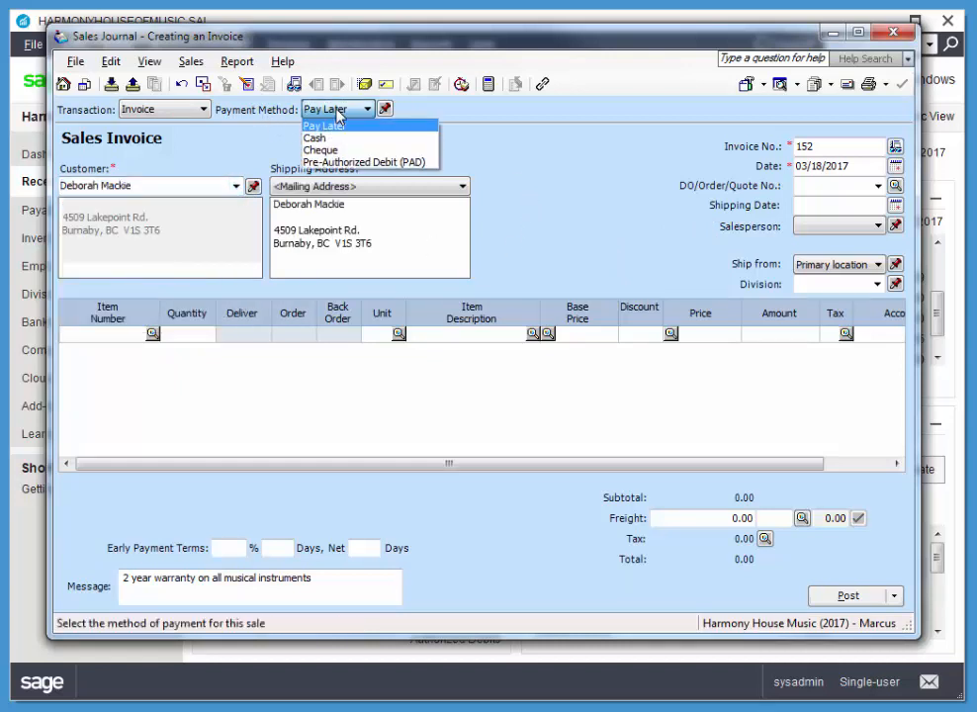
pyautogui.click(320, 149)
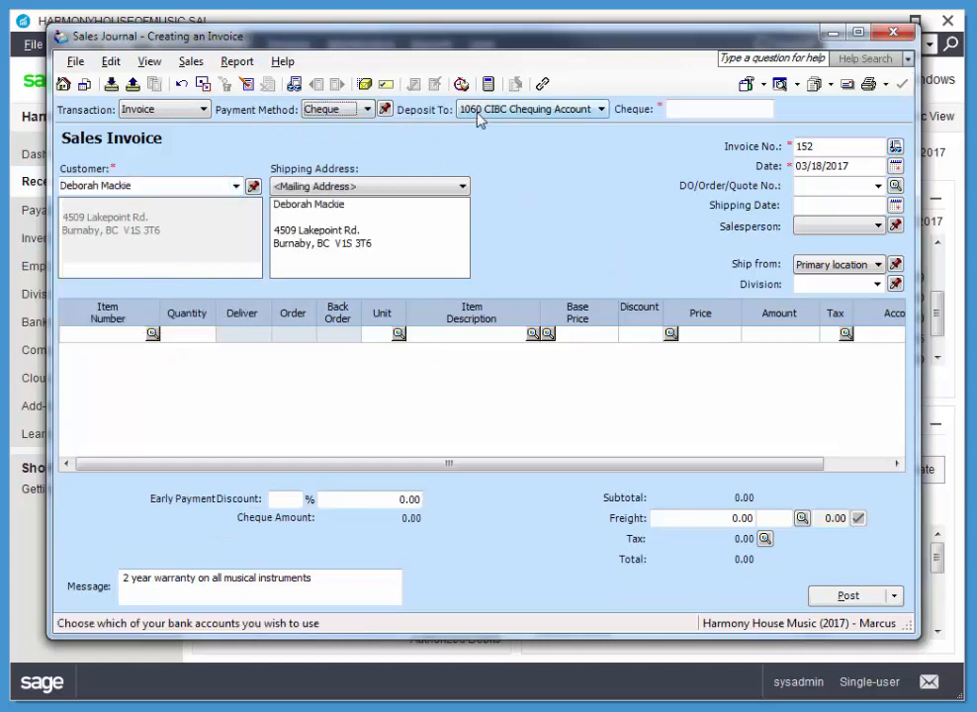
pyautogui.click(478, 110)
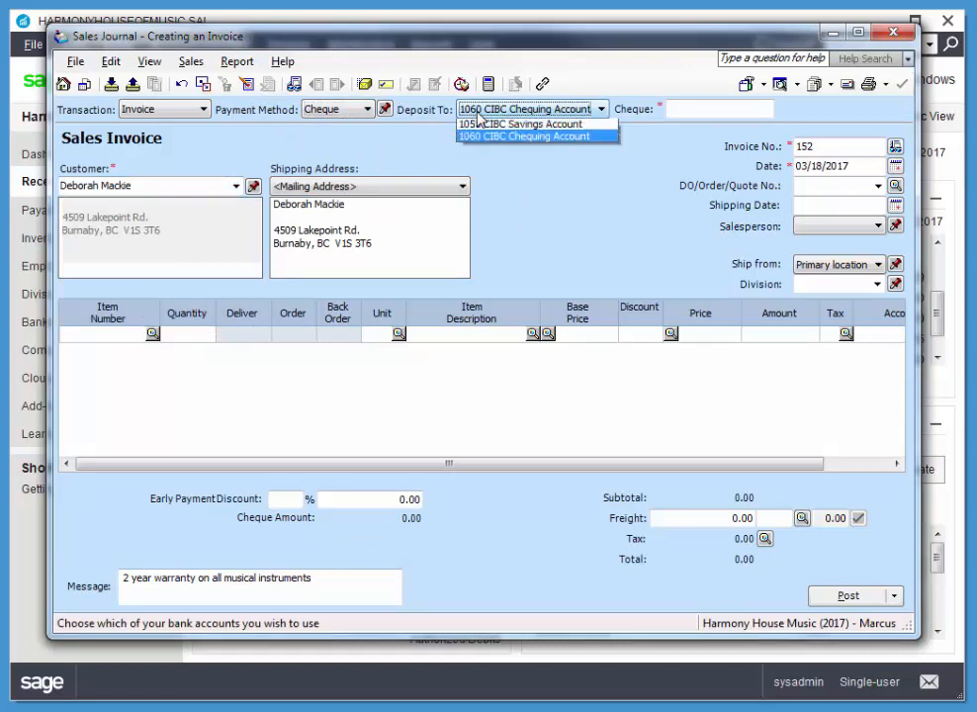
pyautogui.click(505, 126)
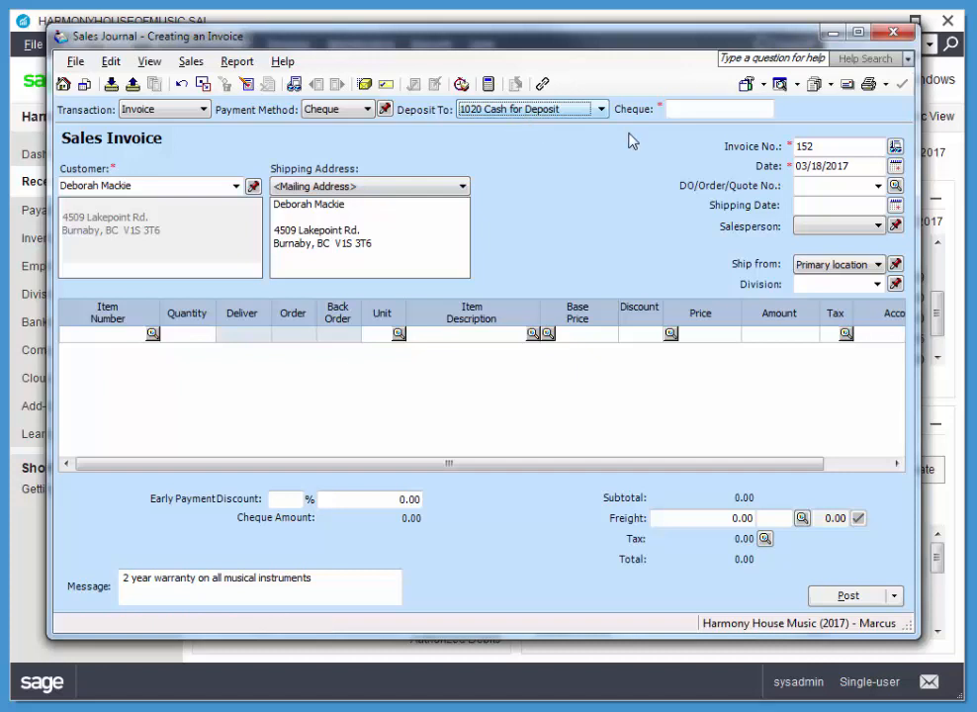
pyautogui.click(684, 108)
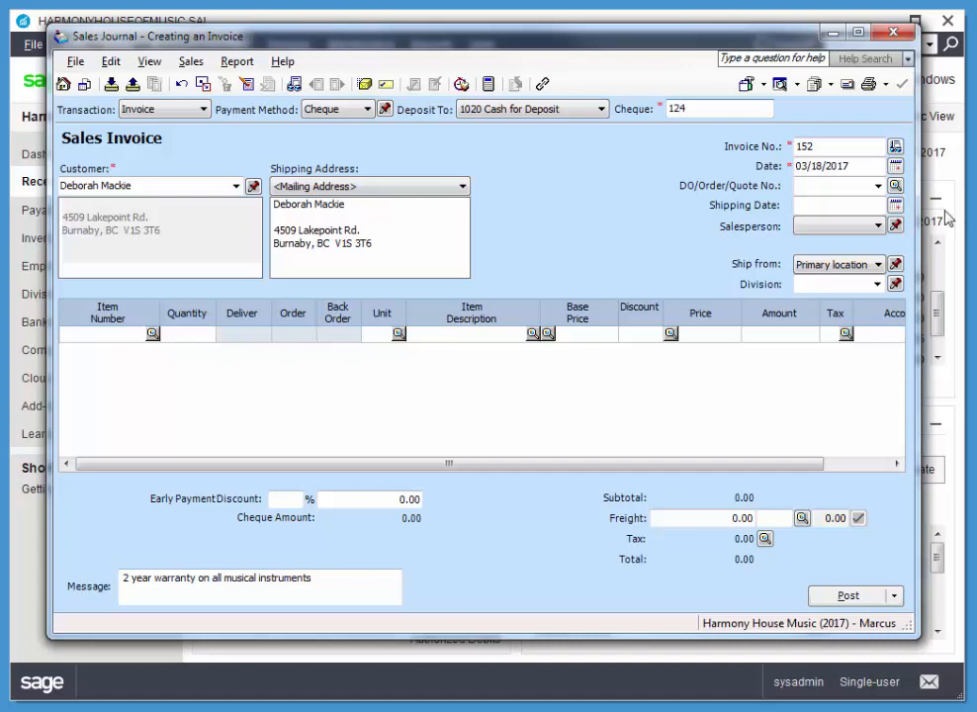
# Step: Set the cheque sale's invoice date to 03/17/2017
pyautogui.click(864, 148)
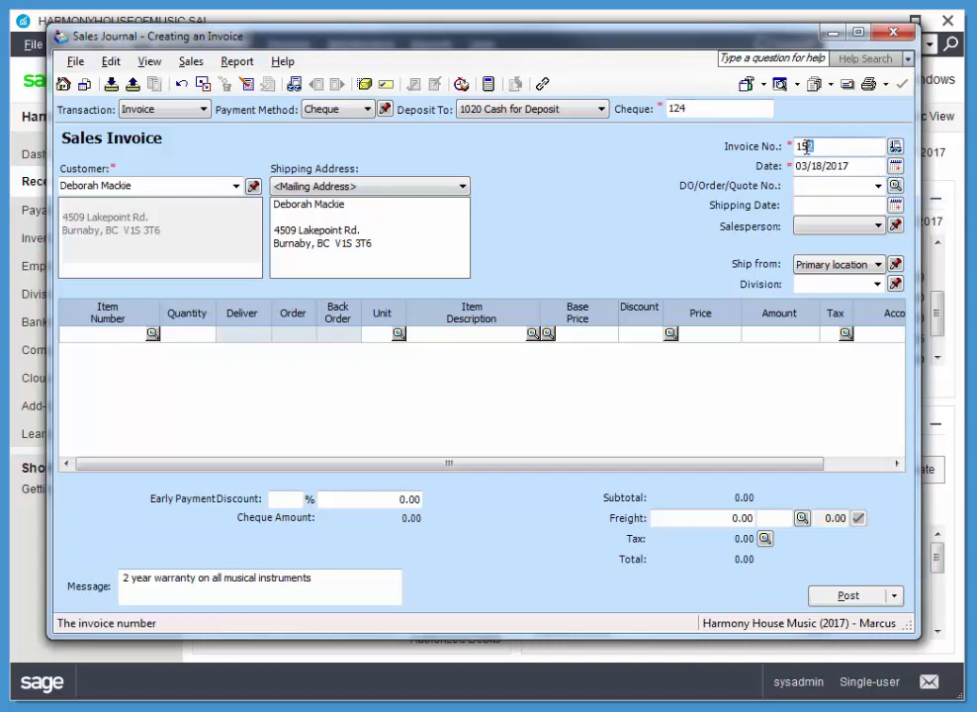
pyautogui.click(894, 168)
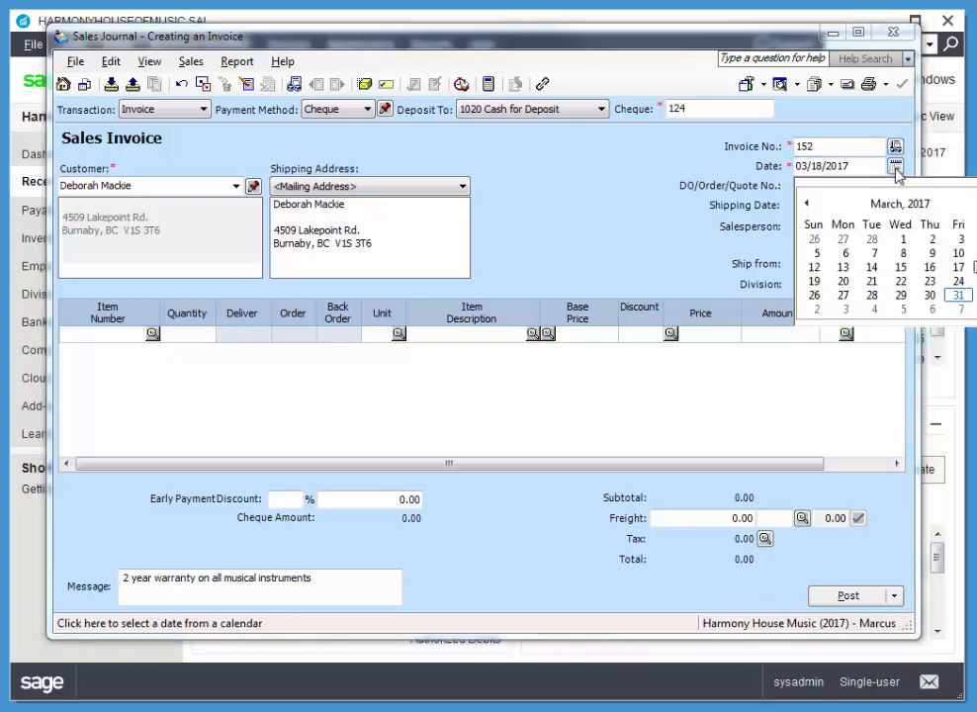
pyautogui.click(958, 267)
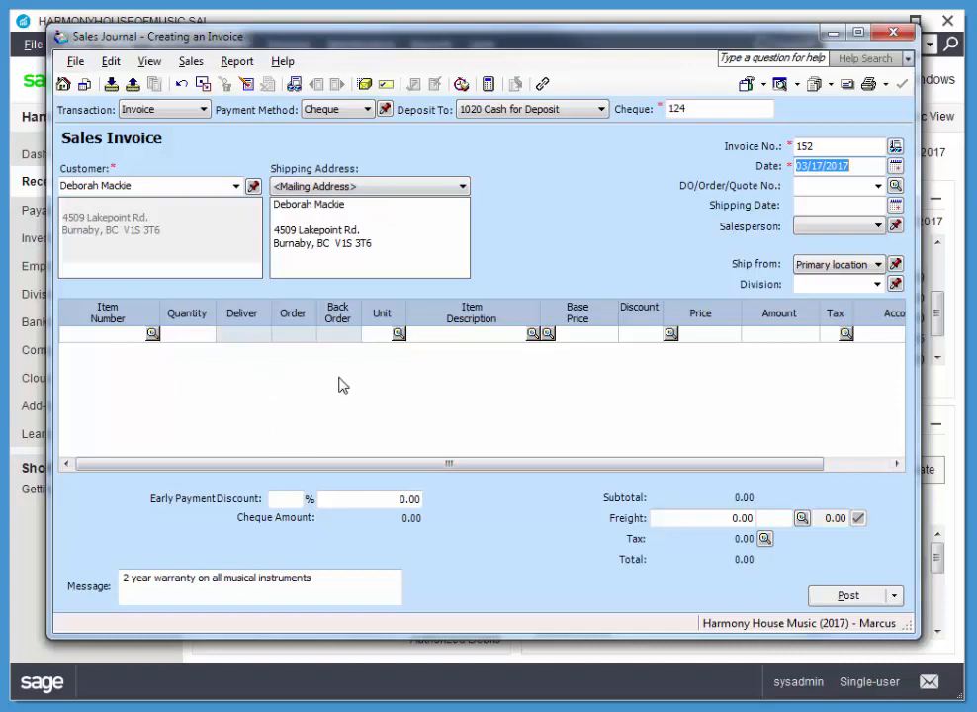
# Step: Add one C-103 Guitar cases to the invoice with tax code GP (GST 5%, PST 7%)
pyautogui.click(152, 335)
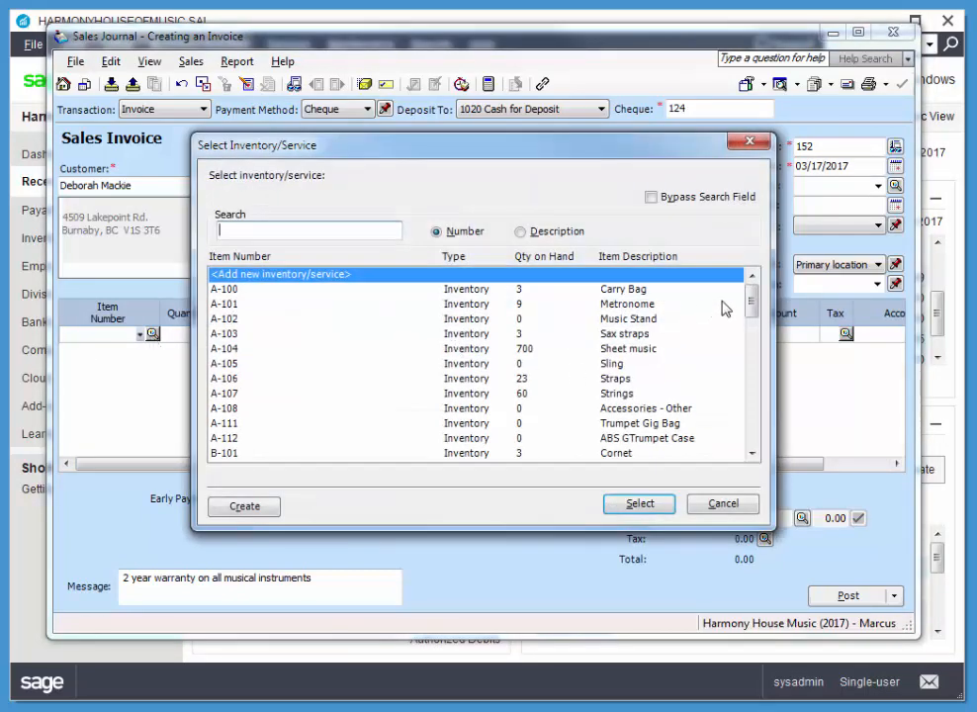
pyautogui.moveTo(754, 312); pyautogui.dragTo(754, 331)
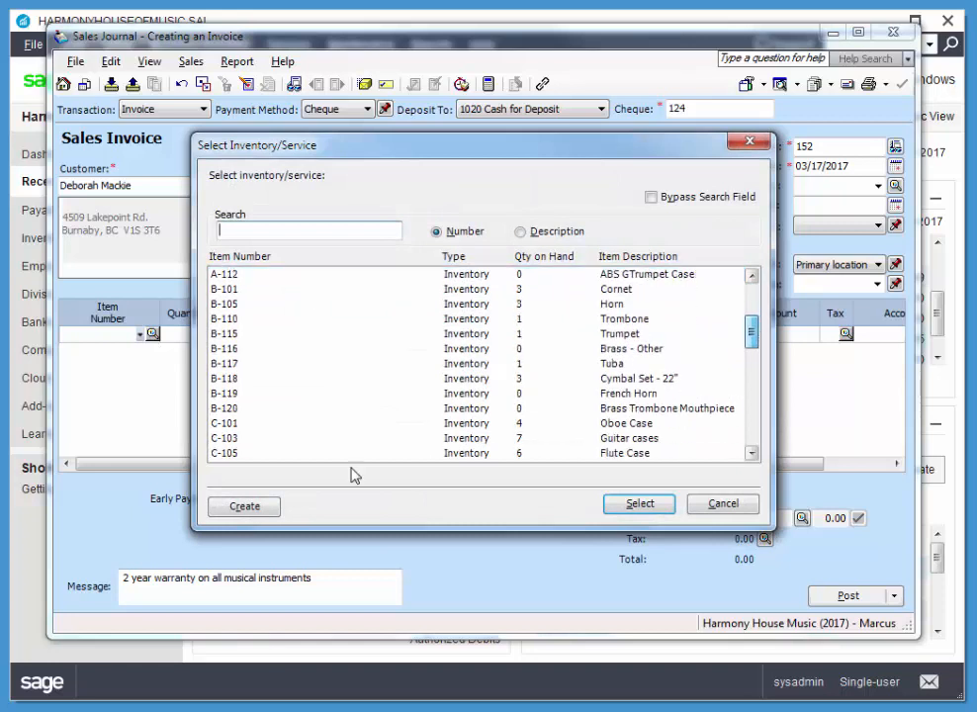
pyautogui.click(243, 440)
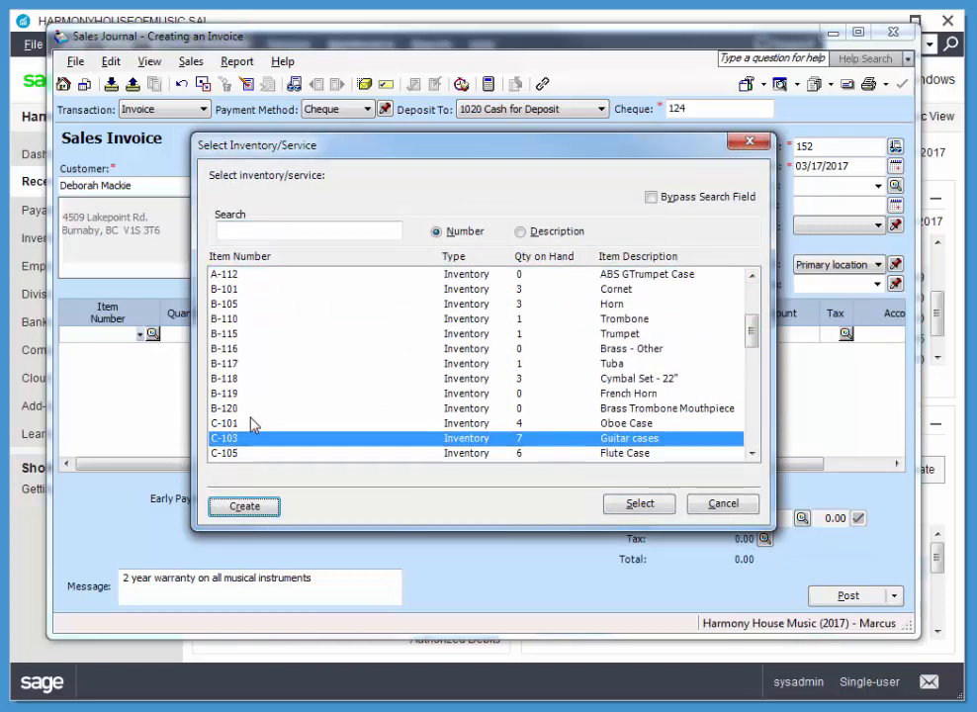
pyautogui.click(637, 503)
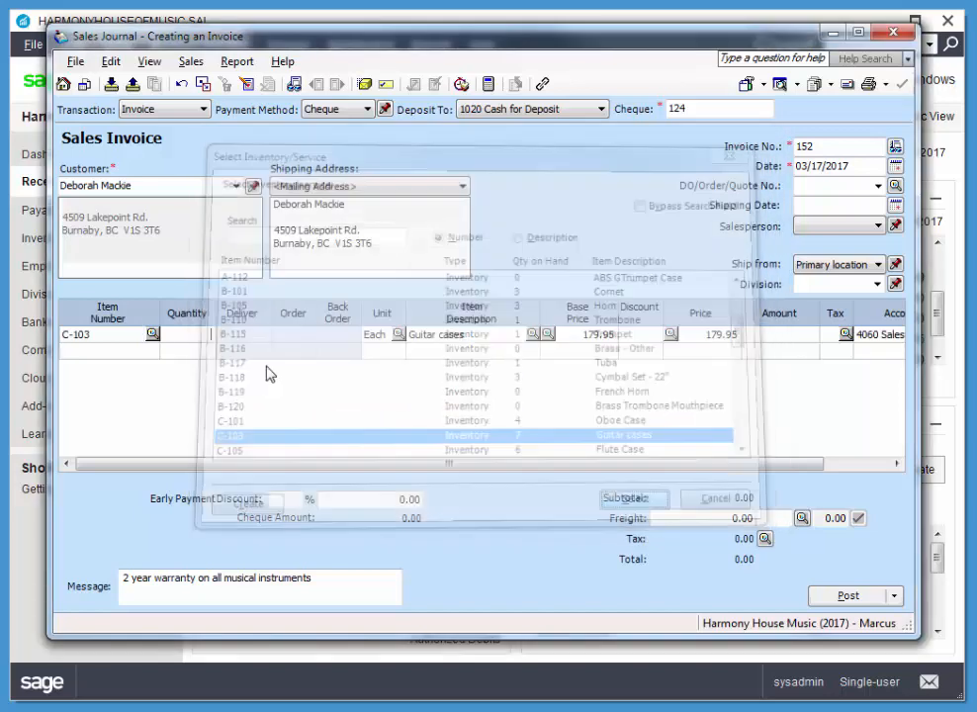
pyautogui.write('1')
pyautogui.press('Tab')
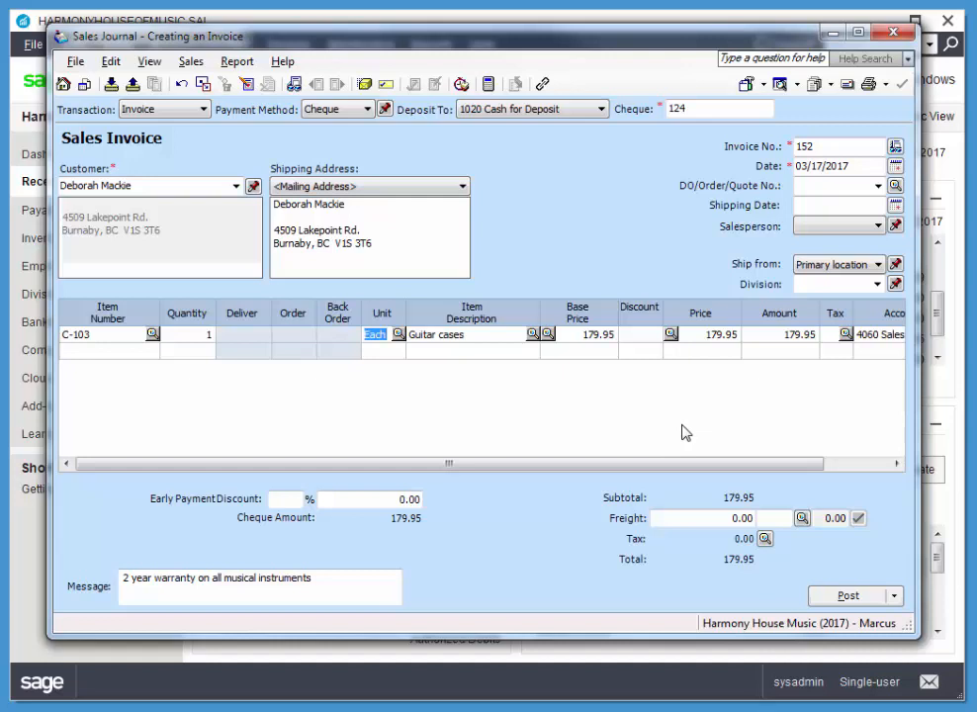
pyautogui.click(846, 335)
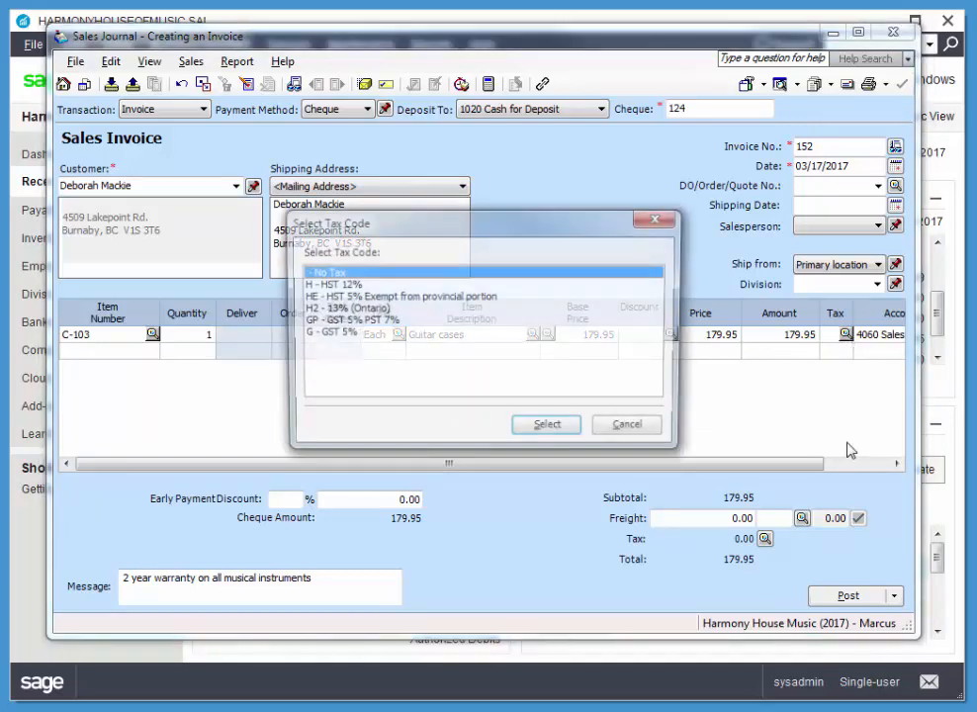
pyautogui.click(387, 322)
pyautogui.click(548, 428)
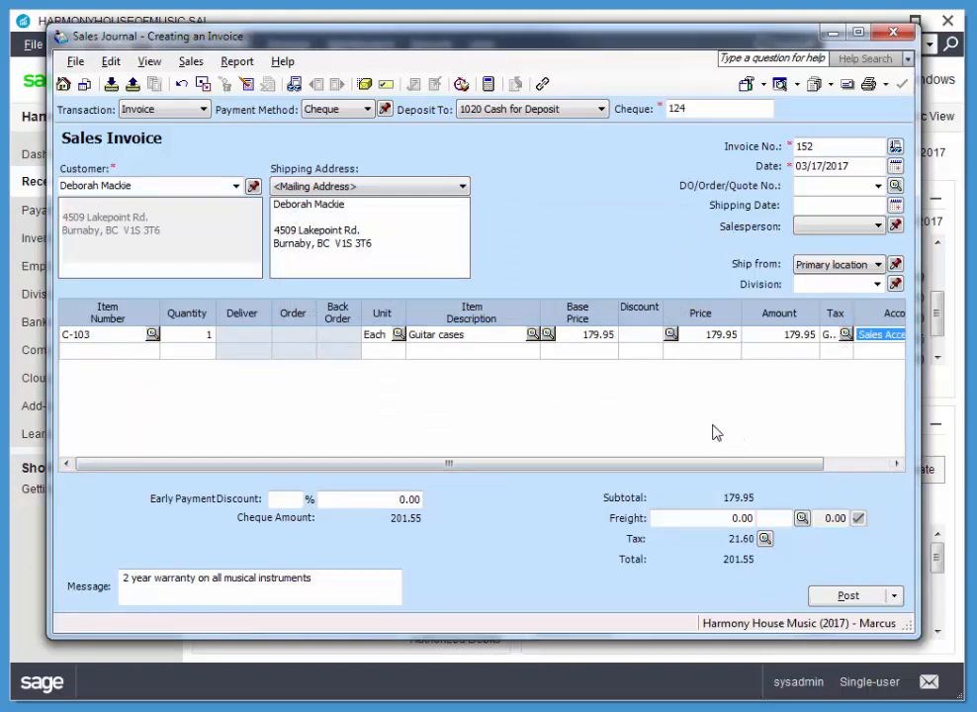
# Step: Review the sales journal entry for the guitar case sale, then post the invoice
pyautogui.click(237, 61)
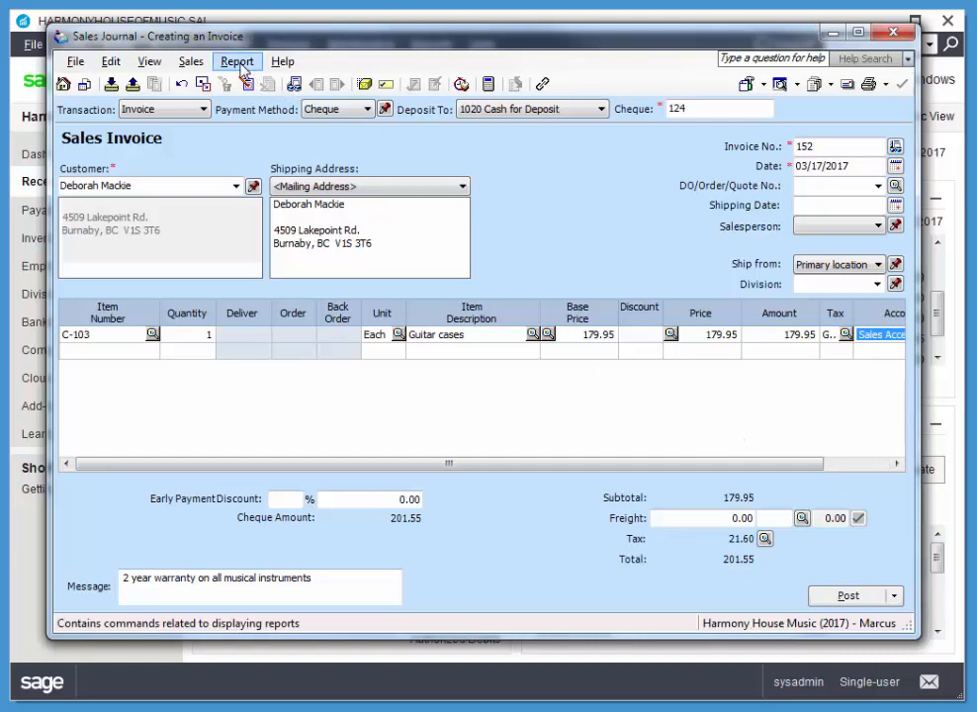
pyautogui.click(257, 83)
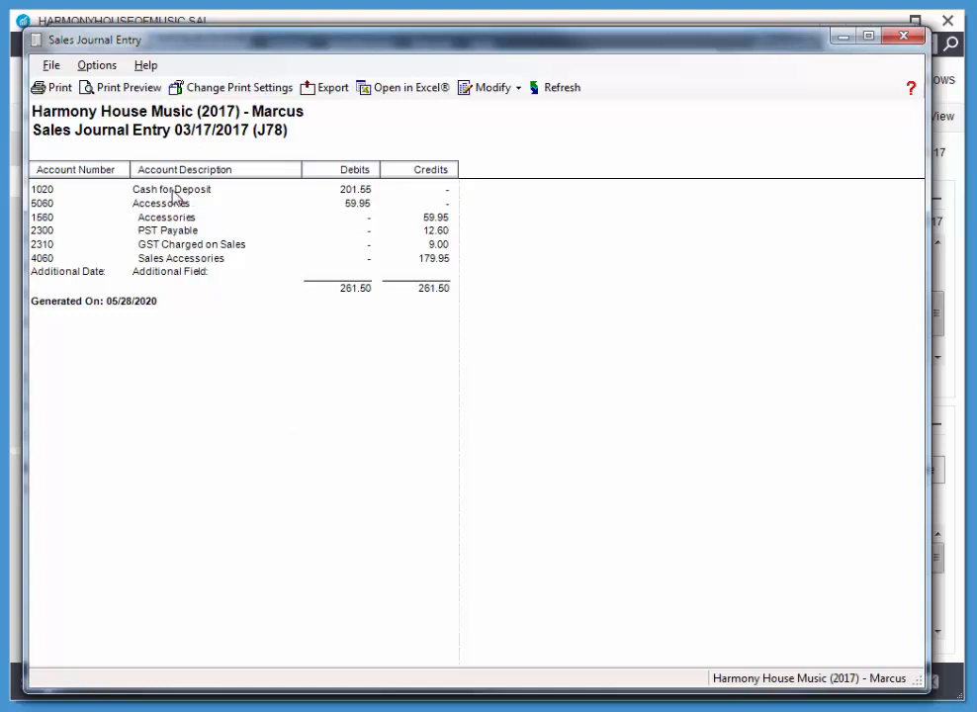
pyautogui.click(902, 36)
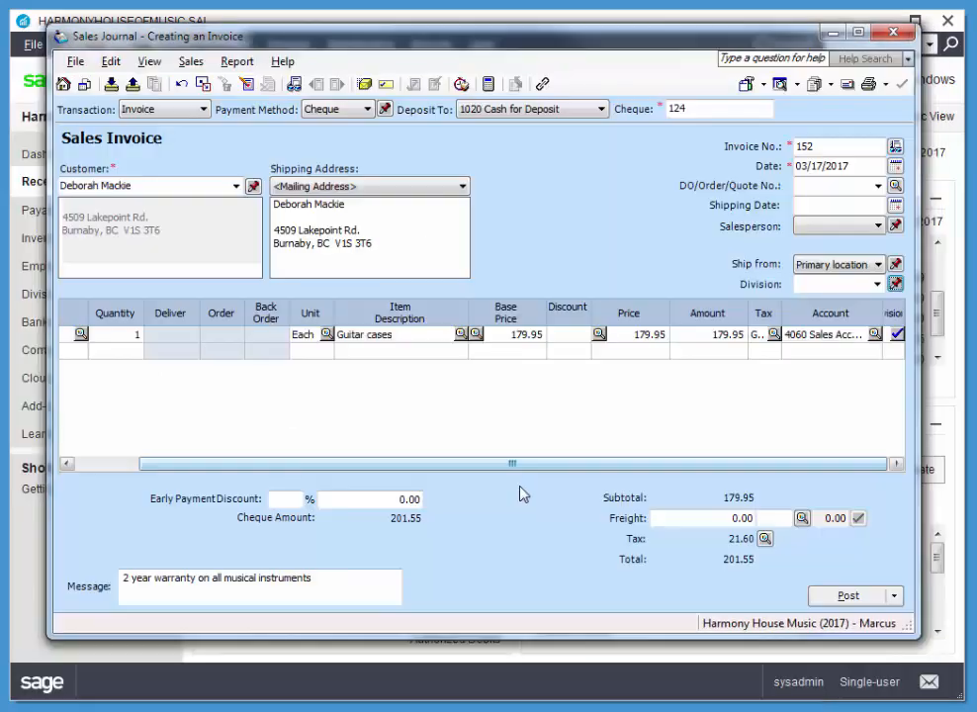
pyautogui.click(850, 596)
pyautogui.click(657, 389)
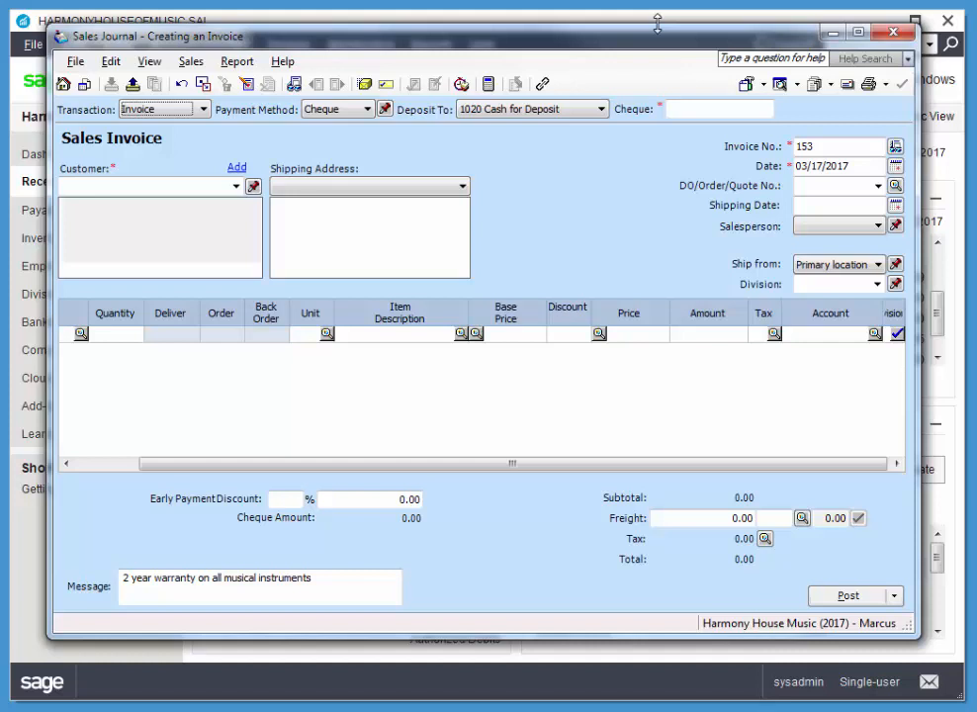
# Step: Enter Daily Counter Sales as the invoice's customer and choose to create a detailed customer record for it
pyautogui.click(188, 185)
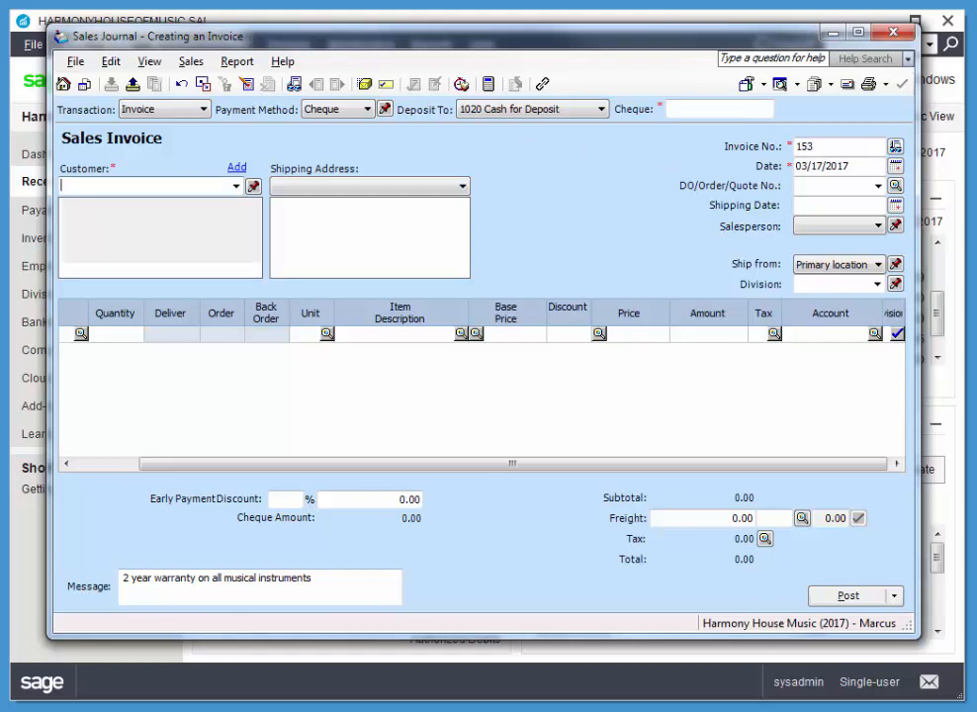
pyautogui.write('Dai')
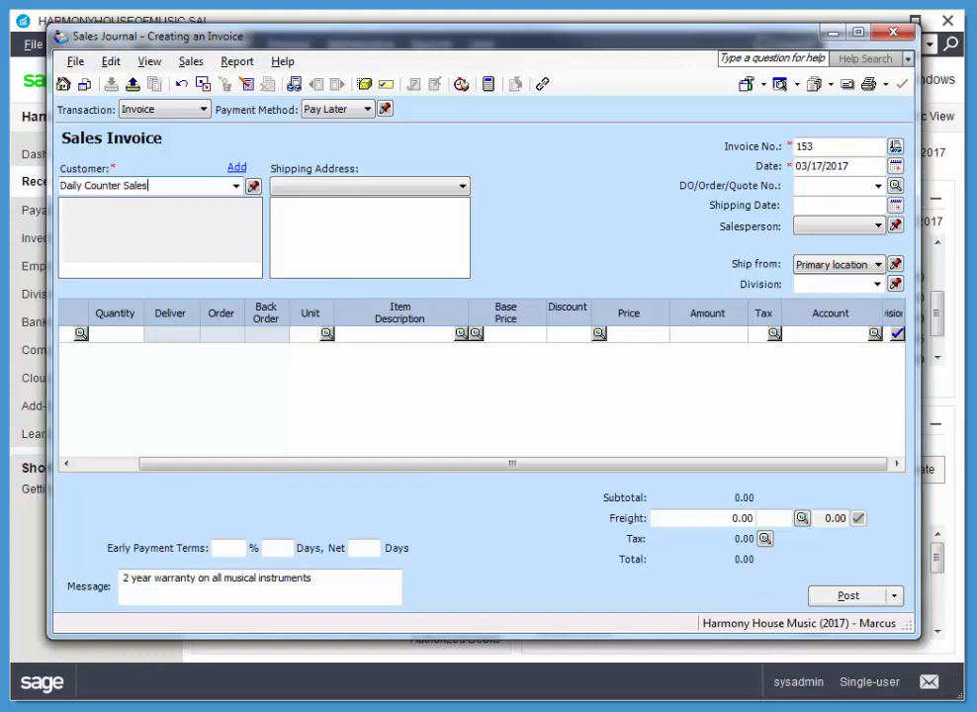
pyautogui.write('ly Counter Sales')
pyautogui.press('Tab')
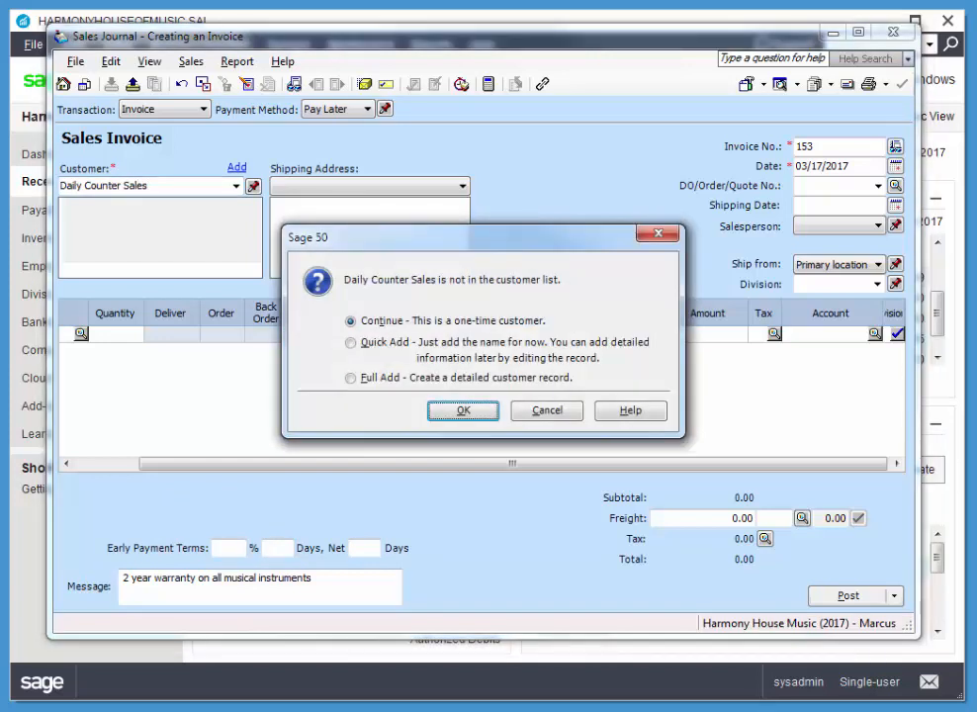
pyautogui.moveTo(529, 238); pyautogui.dragTo(626, 97)
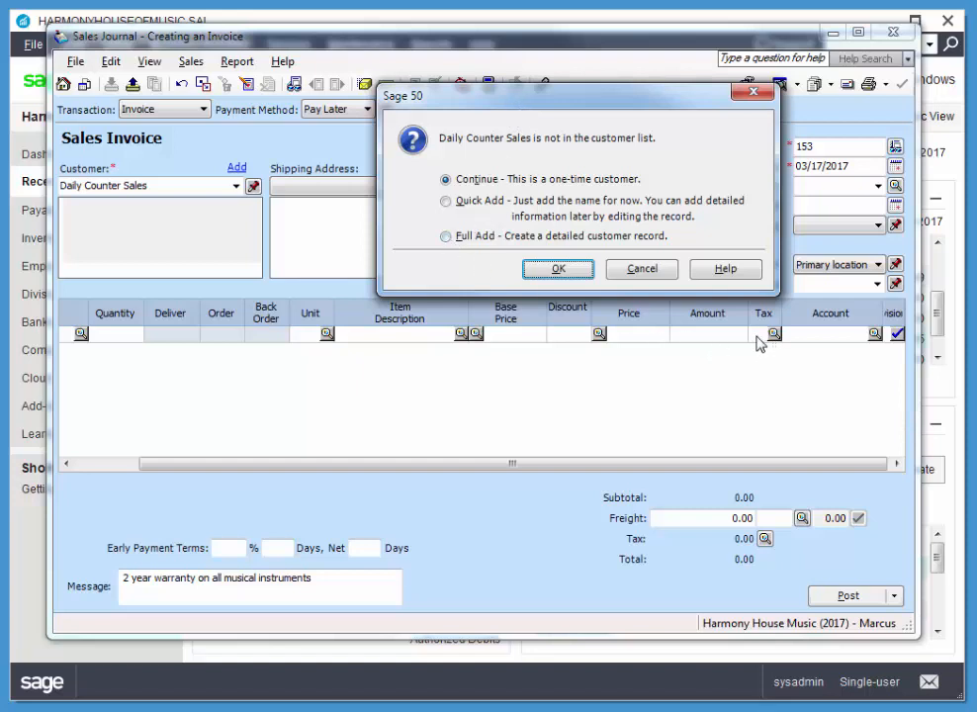
pyautogui.click(446, 238)
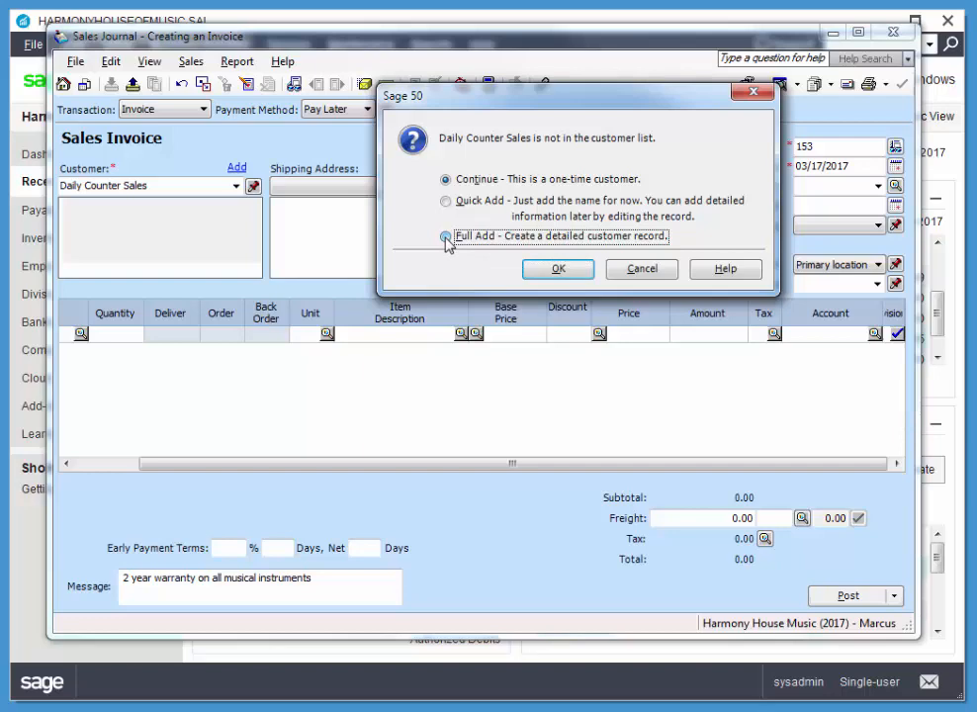
pyautogui.click(557, 271)
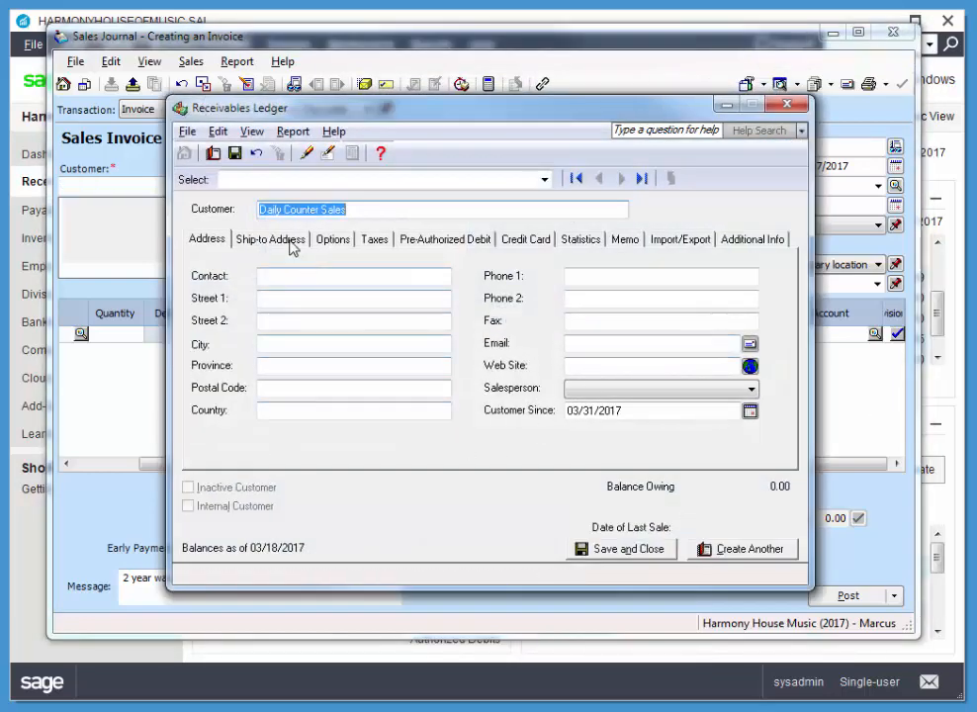
# Step: Assign tax code GP - GST 5% PST 7% to the Daily Counter Sales customer and save the record
pyautogui.click(372, 240)
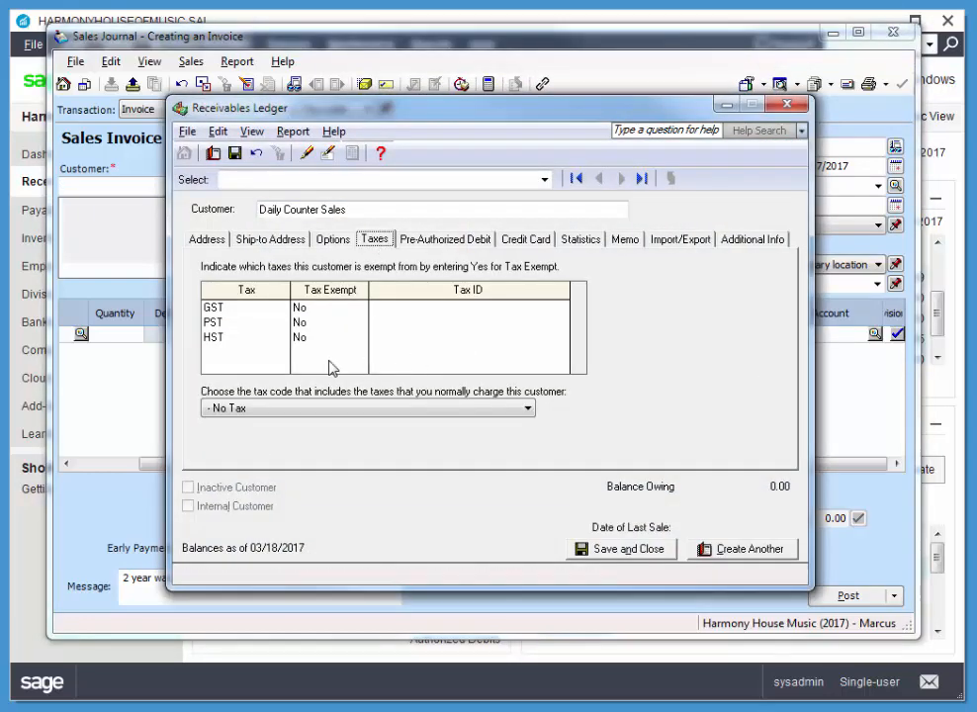
pyautogui.click(296, 408)
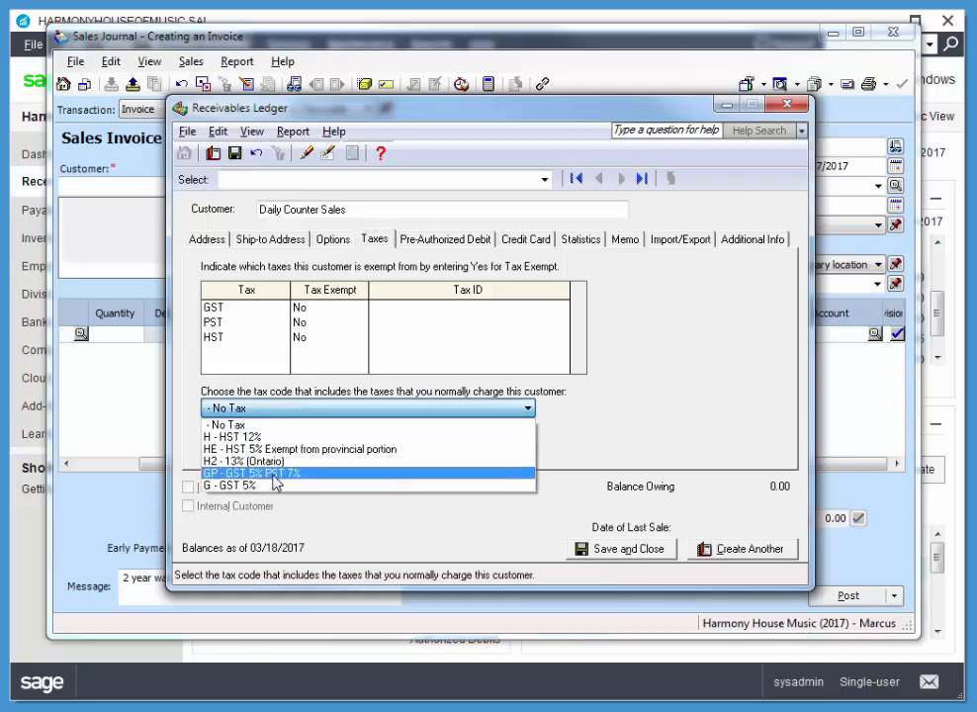
pyautogui.click(274, 479)
pyautogui.click(617, 547)
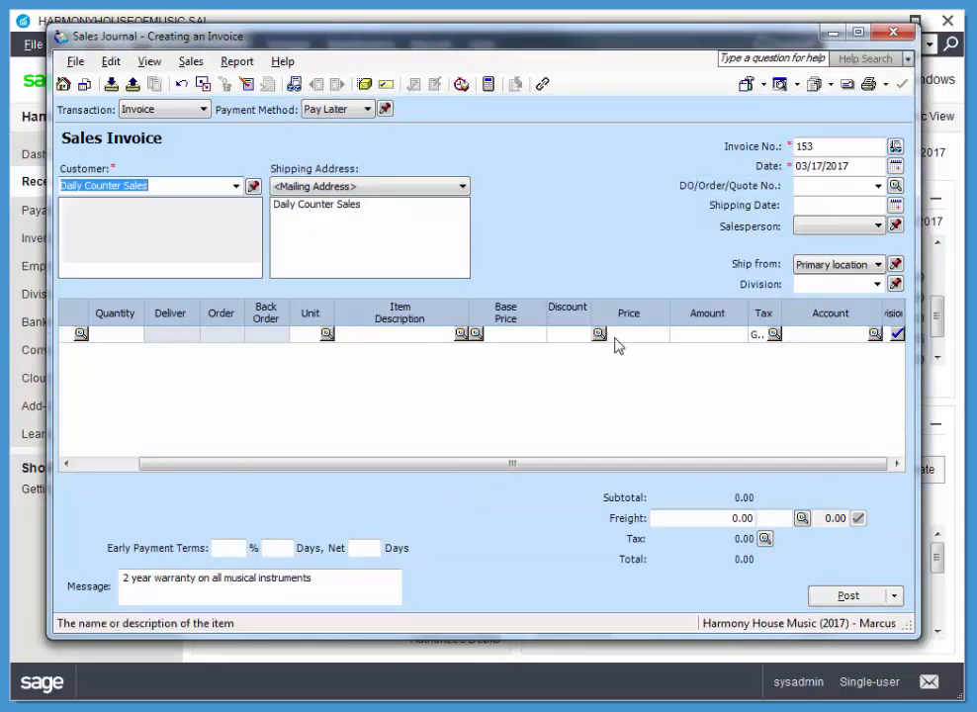
# Step: Date the counter sales invoice 03/18/2017 and add one A-100 Carry Bag as its first item
pyautogui.click(895, 165)
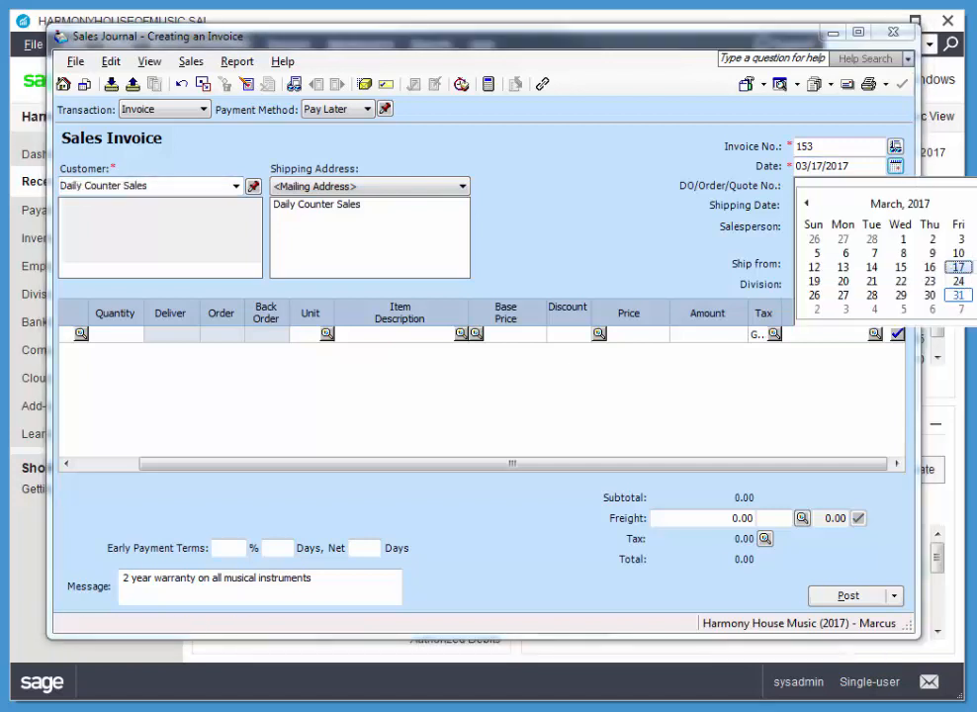
pyautogui.click(968, 267)
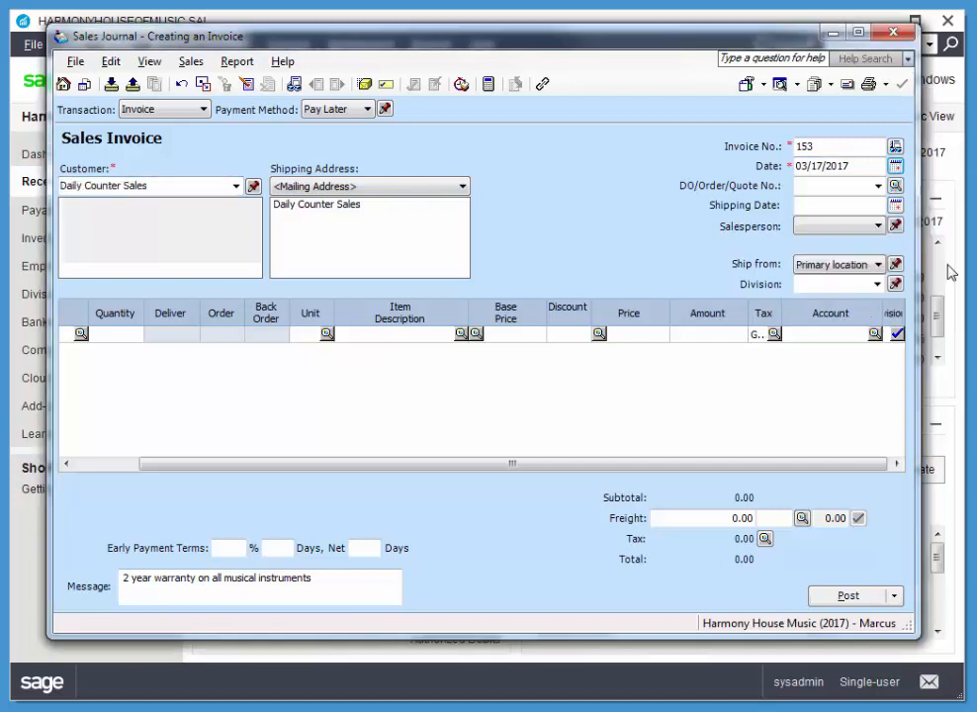
pyautogui.click(114, 339)
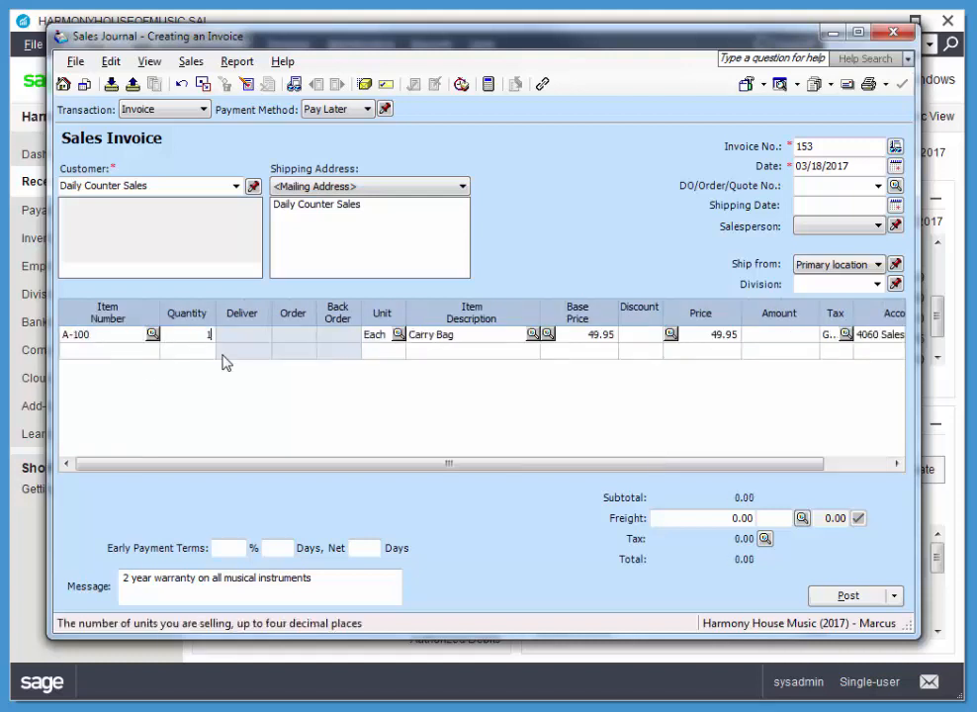
pyautogui.press('Tab')
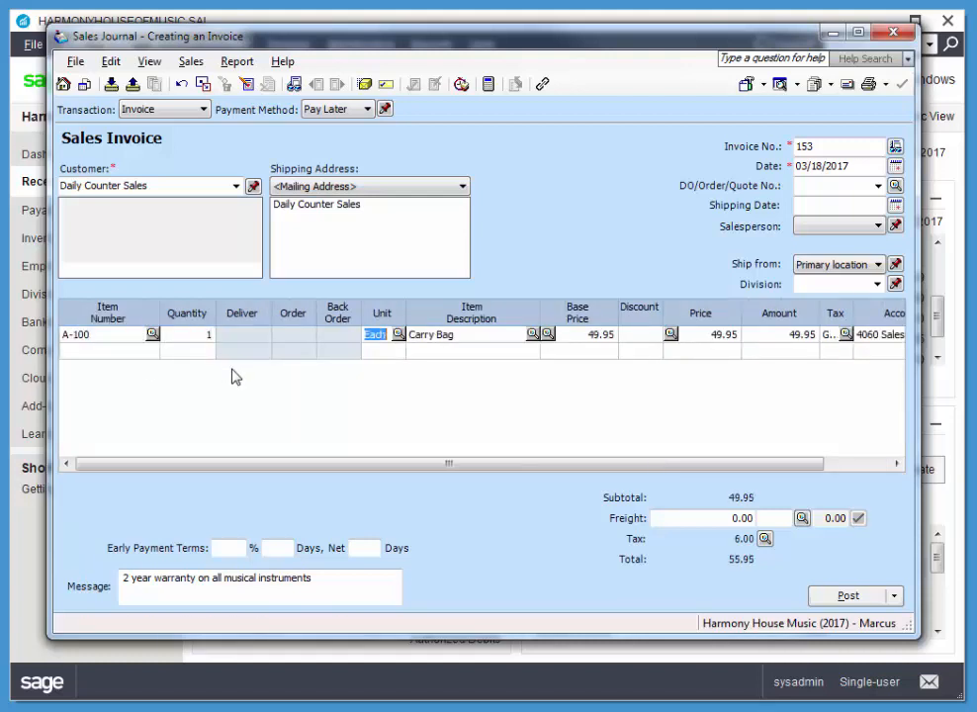
# Step: Add one W-118 Tenor Recorder and one A-103 Sax straps to the invoice
pyautogui.click(113, 353)
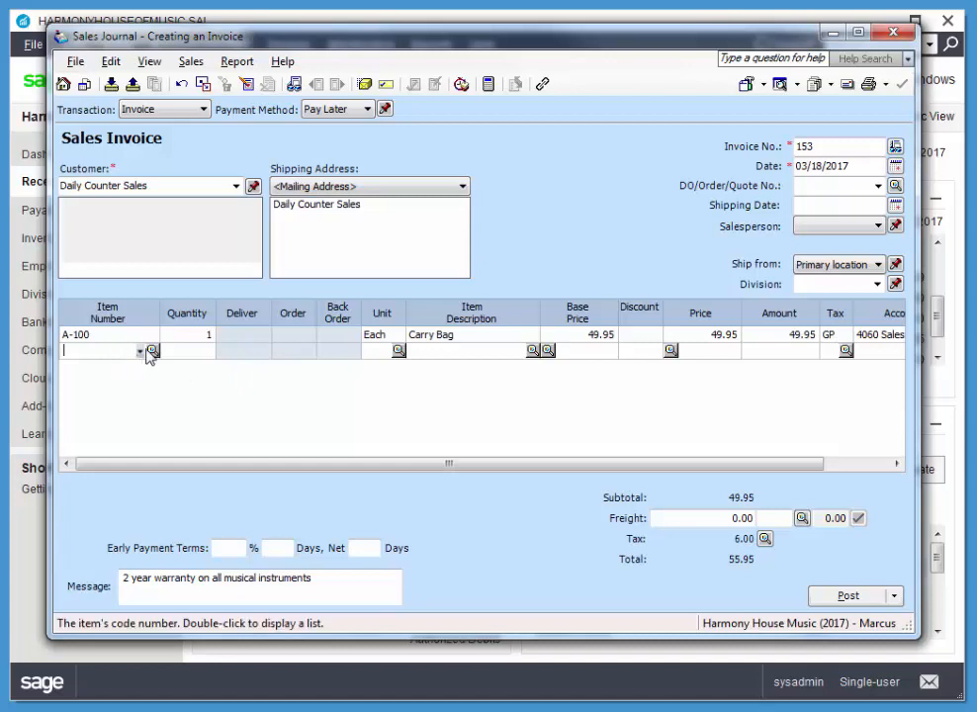
pyautogui.click(140, 353)
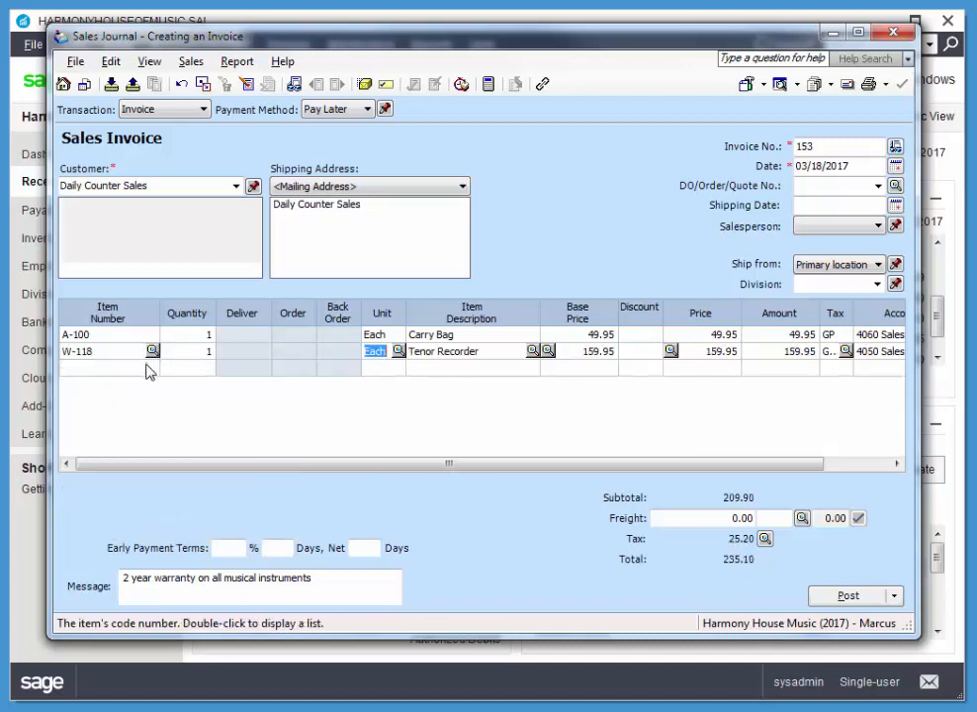
pyautogui.click(143, 369)
pyautogui.click(142, 369)
pyautogui.click(168, 434)
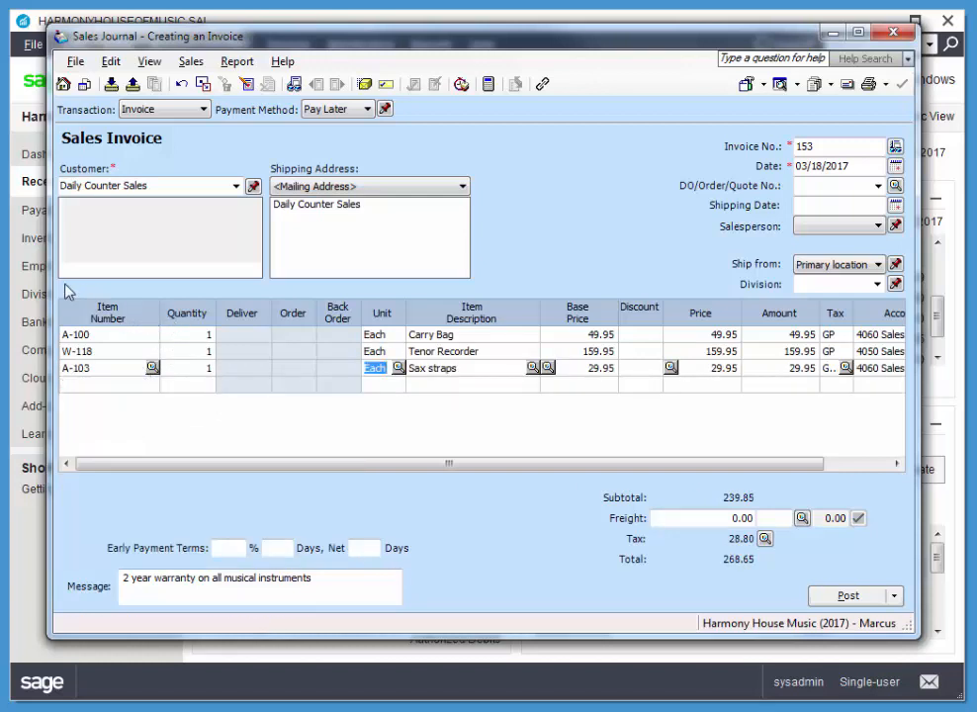
# Step: Add one I-105 Saxophone Stand to the invoice
pyautogui.click(76, 385)
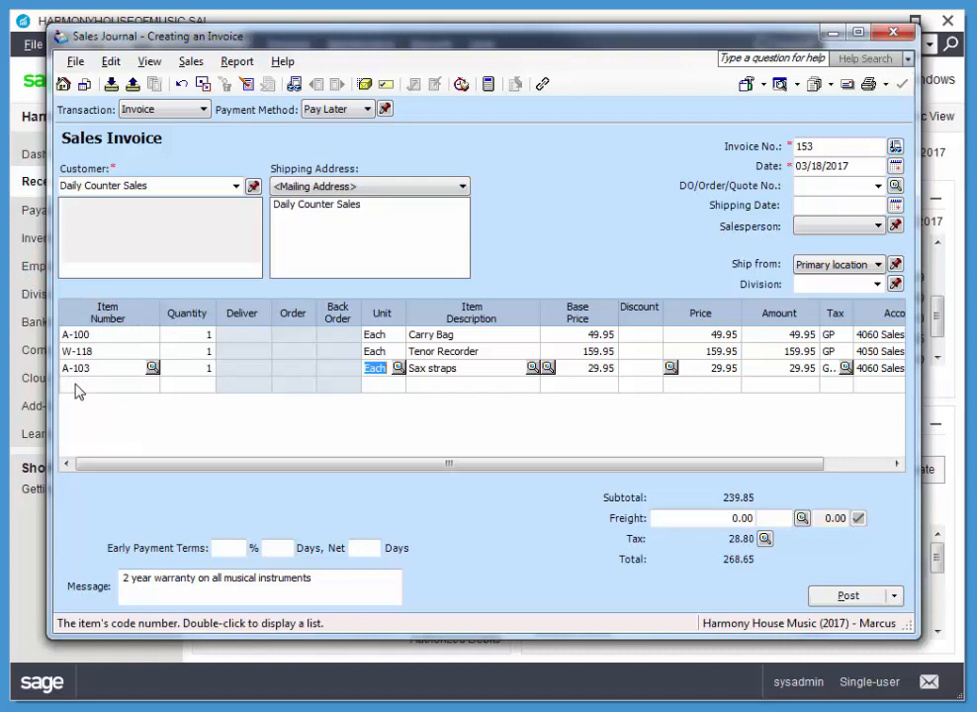
pyautogui.click(140, 383)
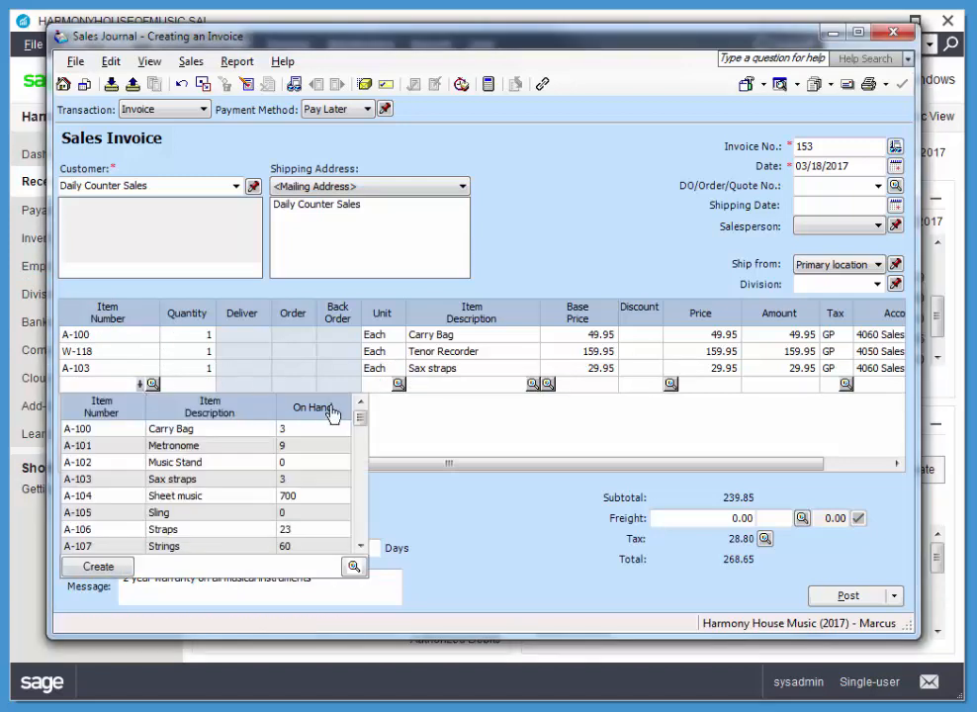
pyautogui.moveTo(364, 424); pyautogui.dragTo(362, 470)
pyautogui.click(77, 482)
pyautogui.write('105')
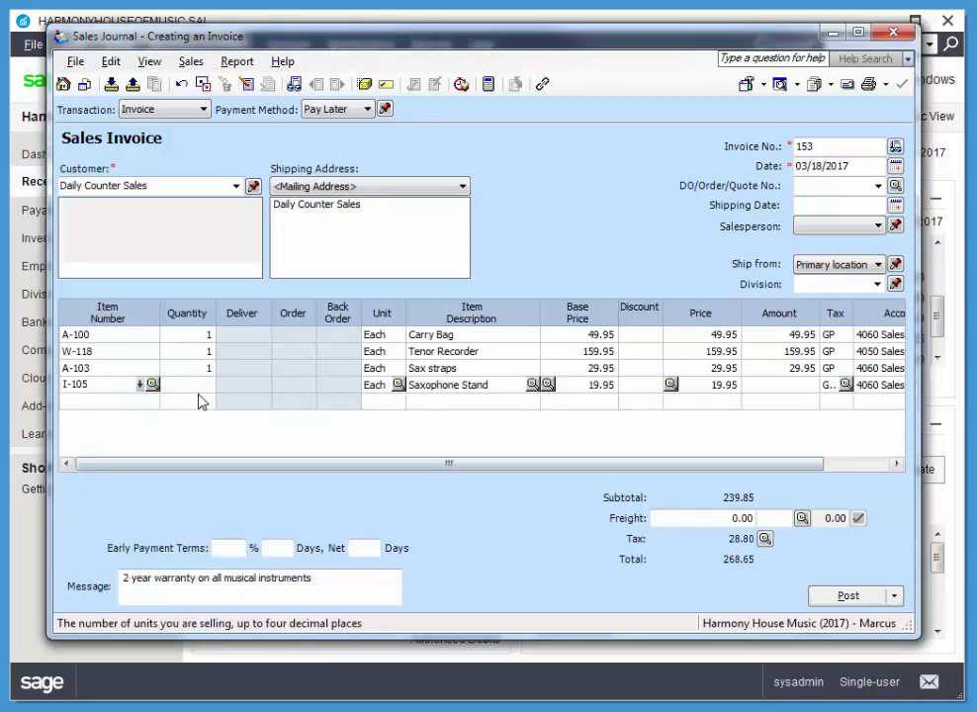
# Step: Add one S-117 Student Violin to the invoice
pyautogui.click(88, 400)
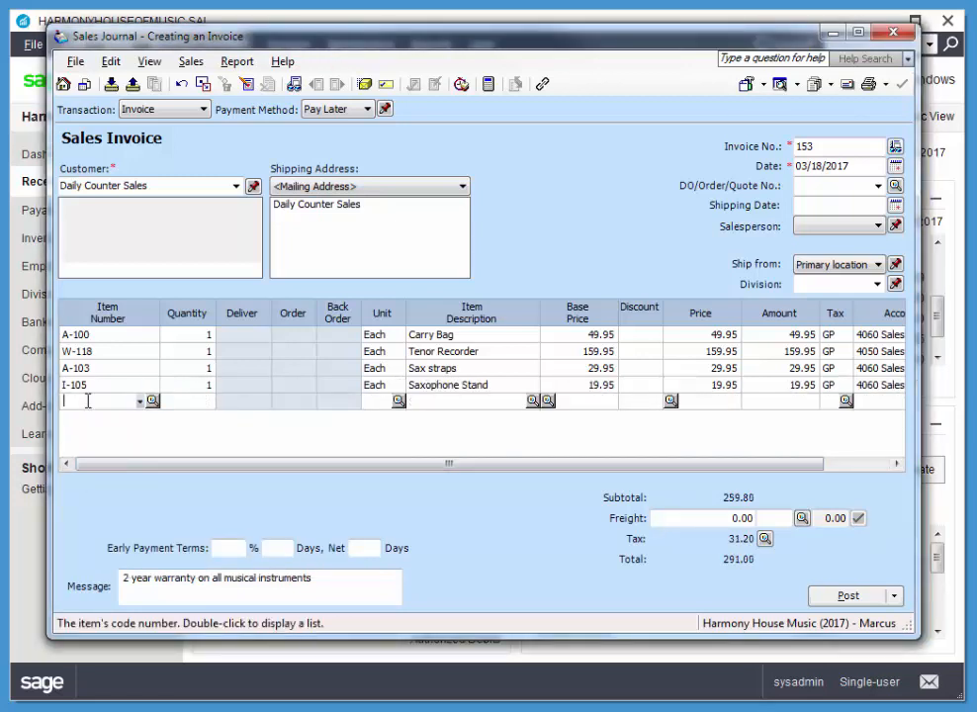
pyautogui.click(141, 403)
pyautogui.moveTo(358, 431); pyautogui.dragTo(361, 525)
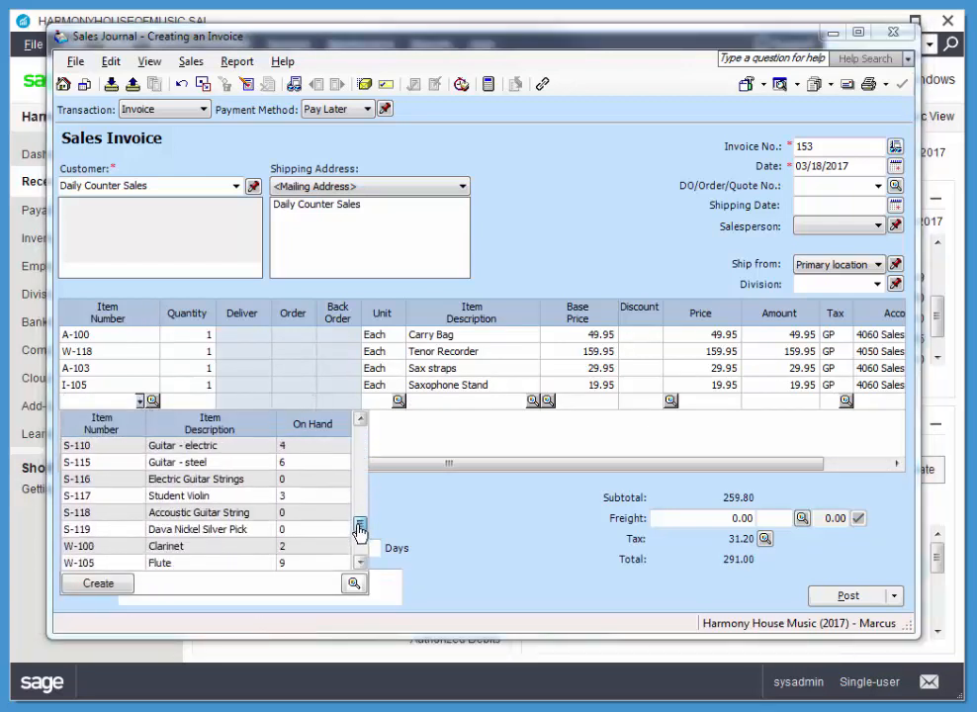
pyautogui.click(85, 502)
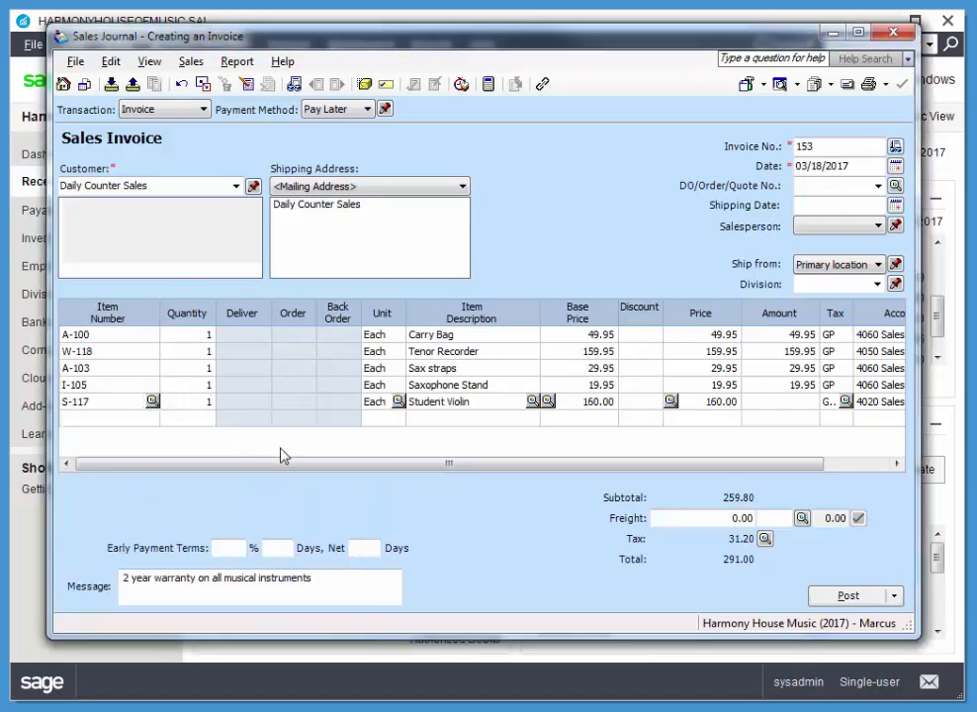
pyautogui.press('Tab')
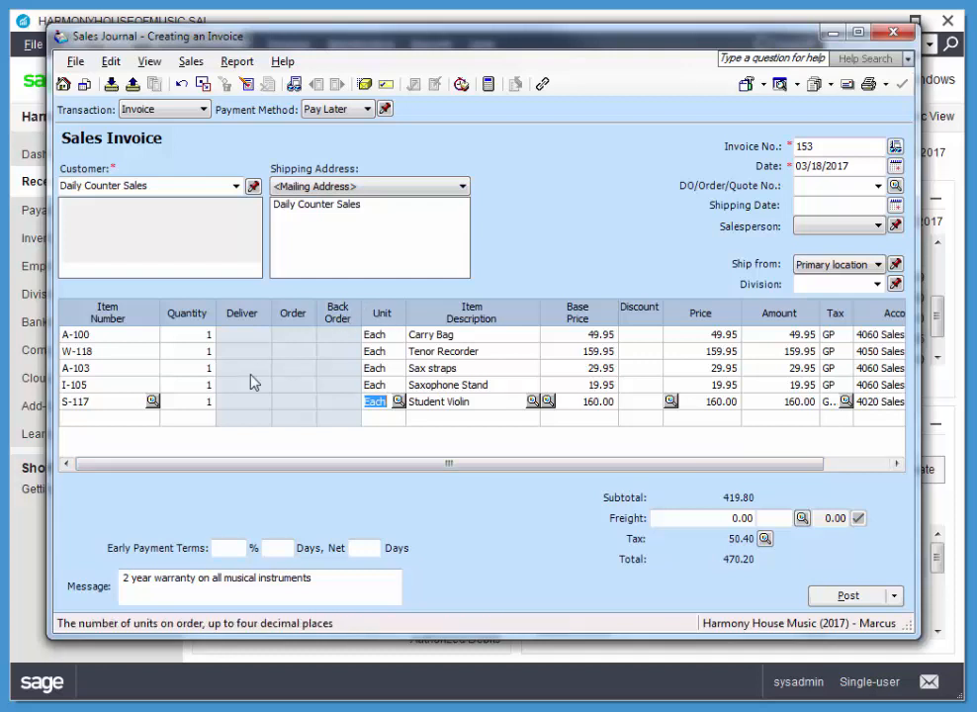
# Step: Add item P-101 Bongo set to the invoice with a quantity of 1
pyautogui.click(139, 419)
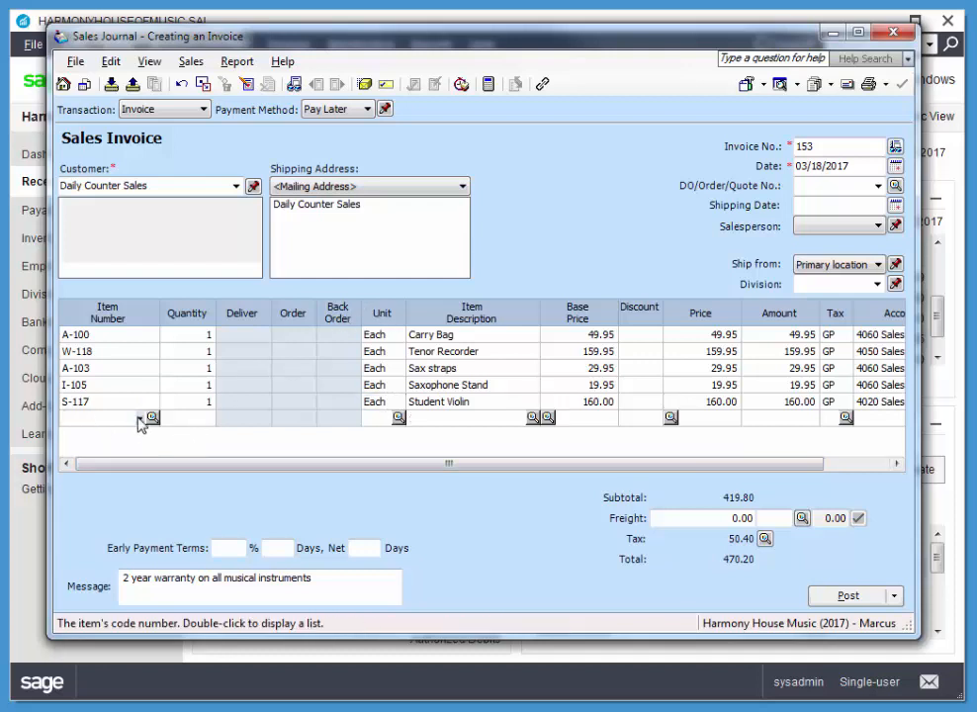
pyautogui.click(139, 417)
pyautogui.moveTo(362, 459); pyautogui.dragTo(370, 524)
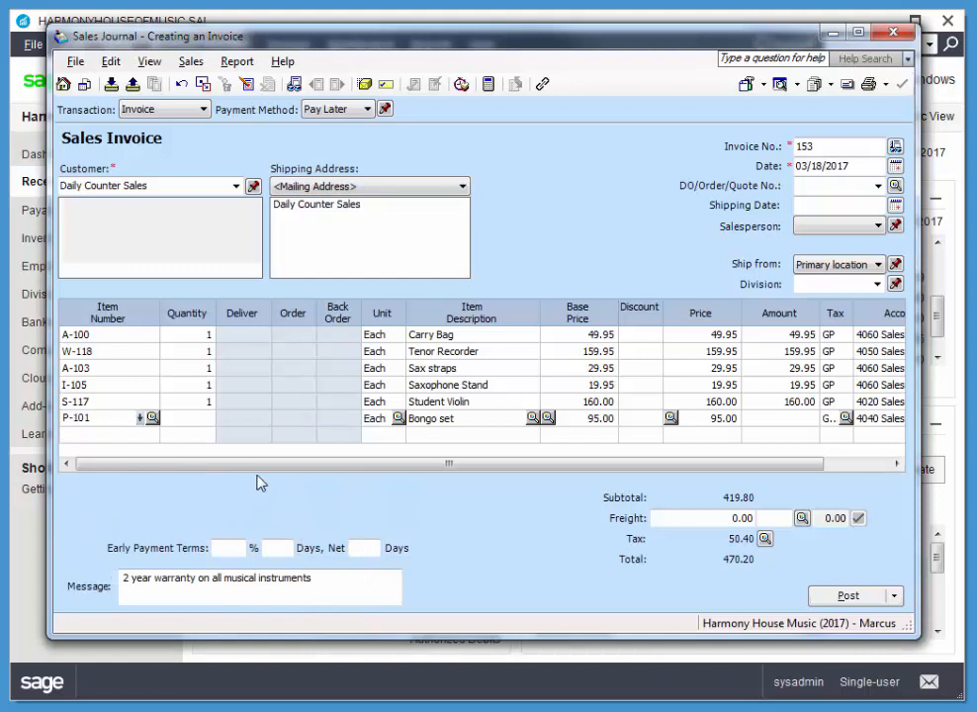
pyautogui.click(203, 417)
pyautogui.write('1')
pyautogui.press('Tab')
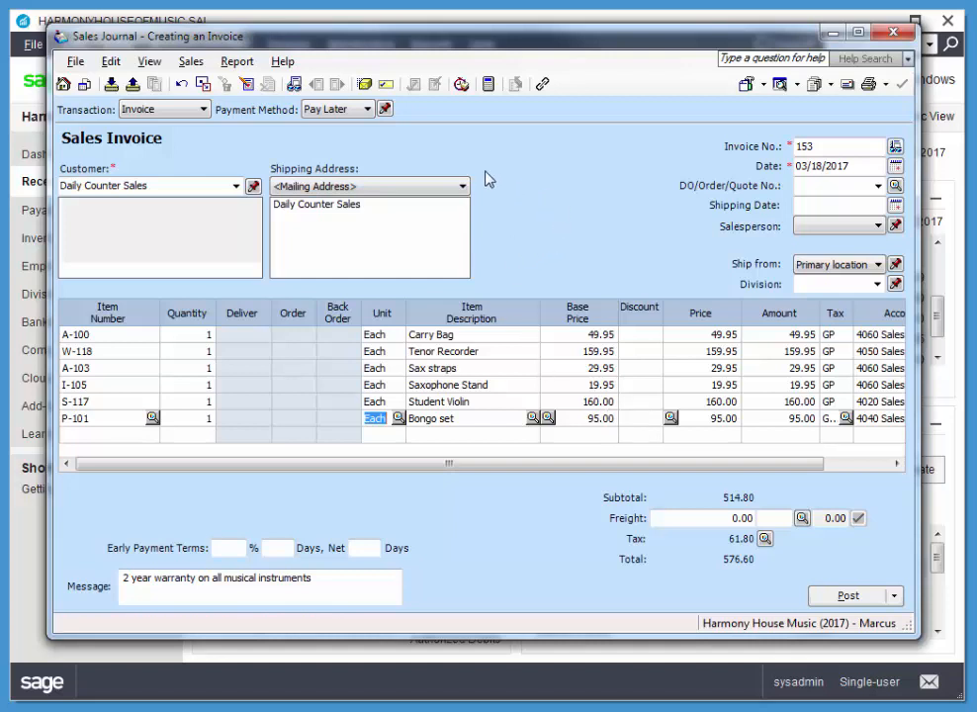
# Step: Set the invoice's payment method to Cash, deposited to 1020 Cash for Deposit
pyautogui.click(350, 115)
pyautogui.click(338, 135)
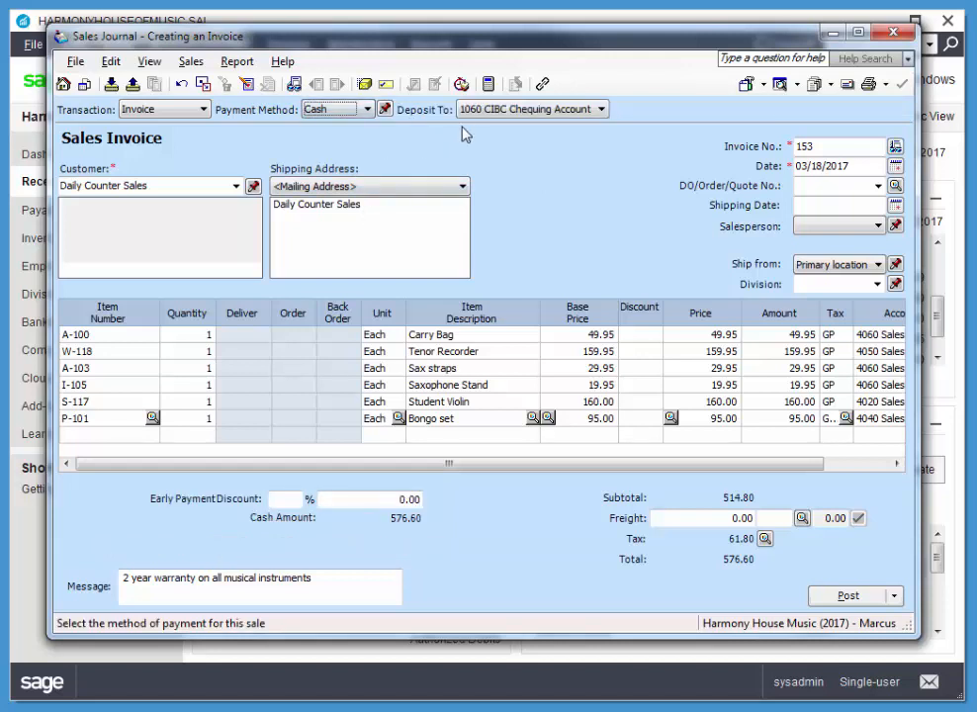
pyautogui.click(532, 109)
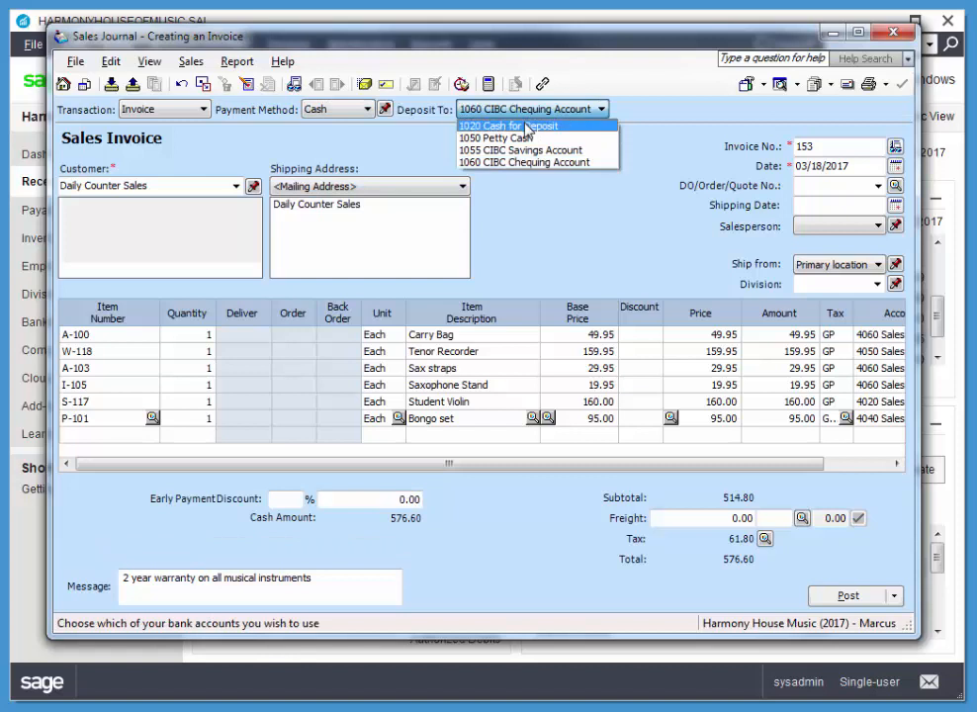
pyautogui.click(528, 127)
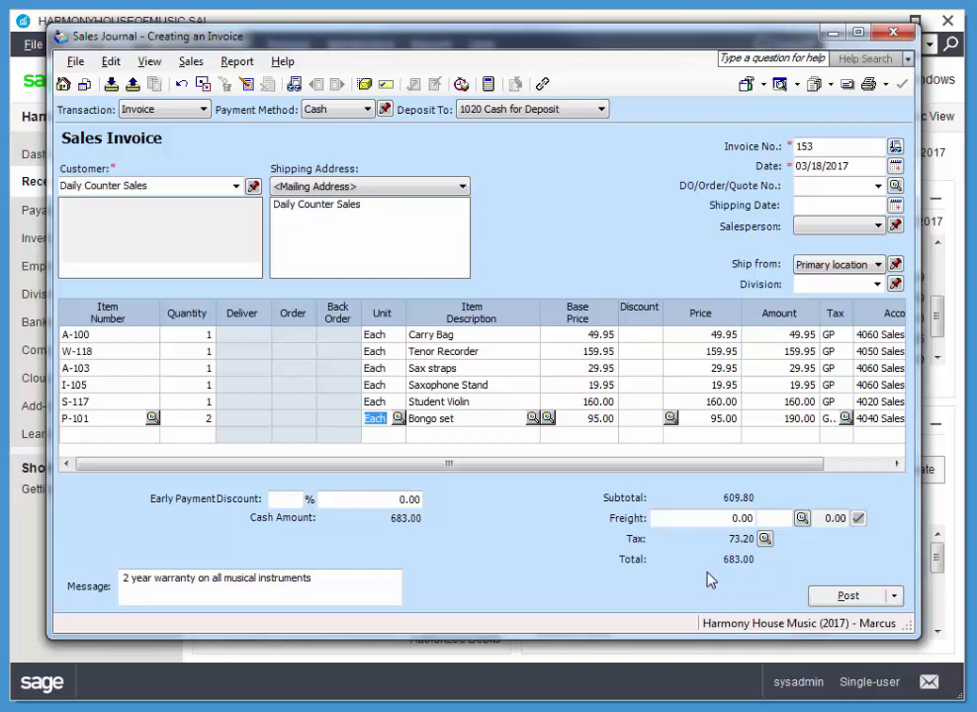
# Step: Post the Daily Counter Sales invoice and close the Sales Journal
pyautogui.click(849, 596)
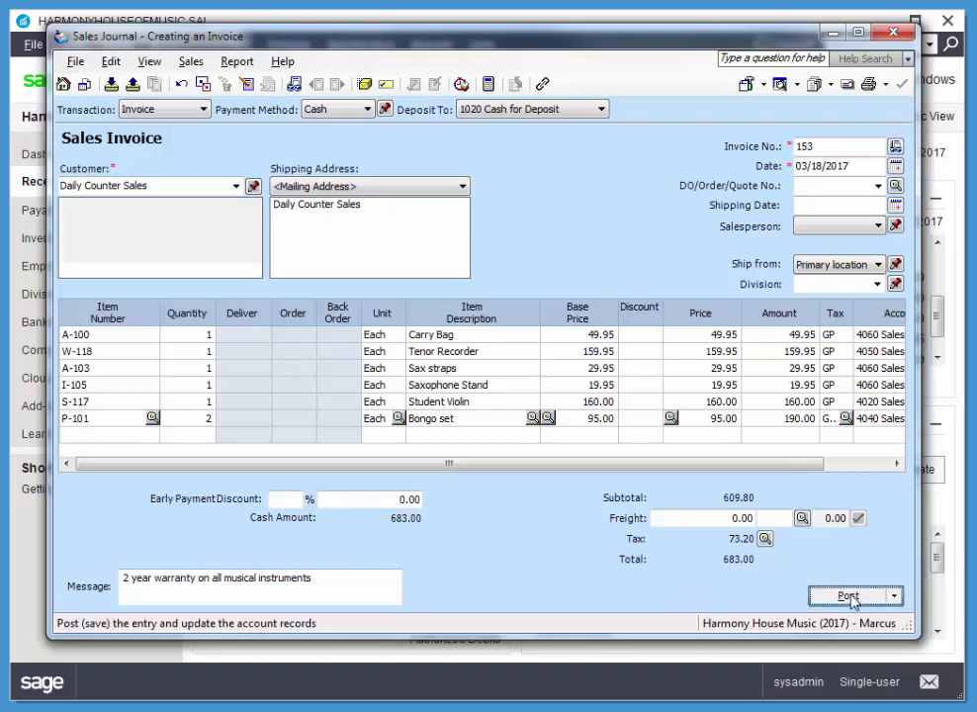
pyautogui.click(626, 389)
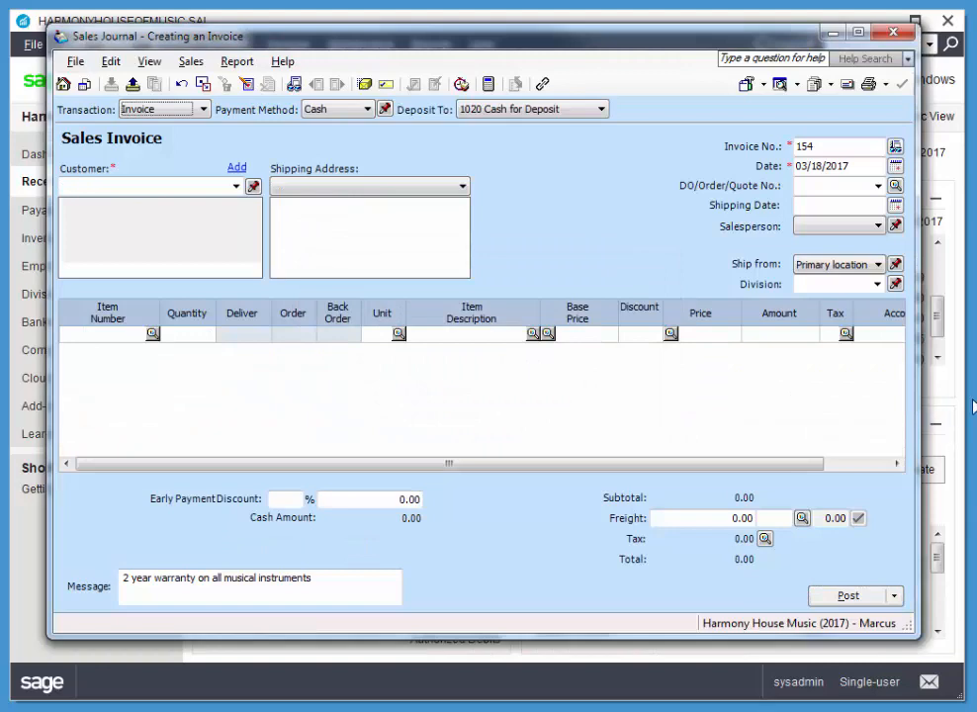
pyautogui.click(895, 34)
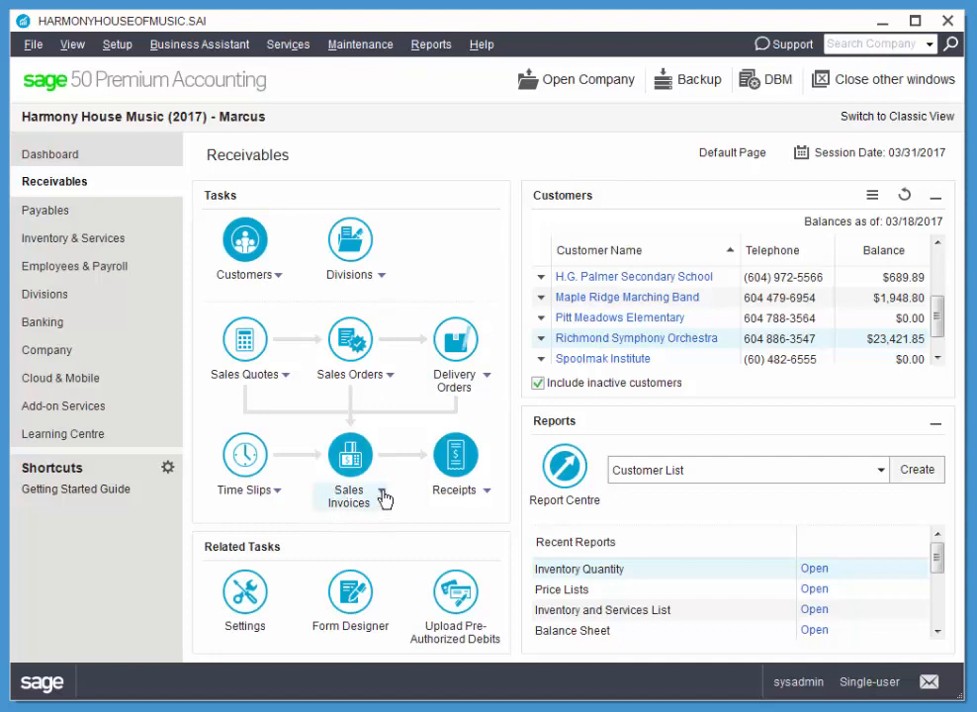
# Step: Look up the posted sales invoice for School Board District # 56 and open it for viewing
pyautogui.click(383, 494)
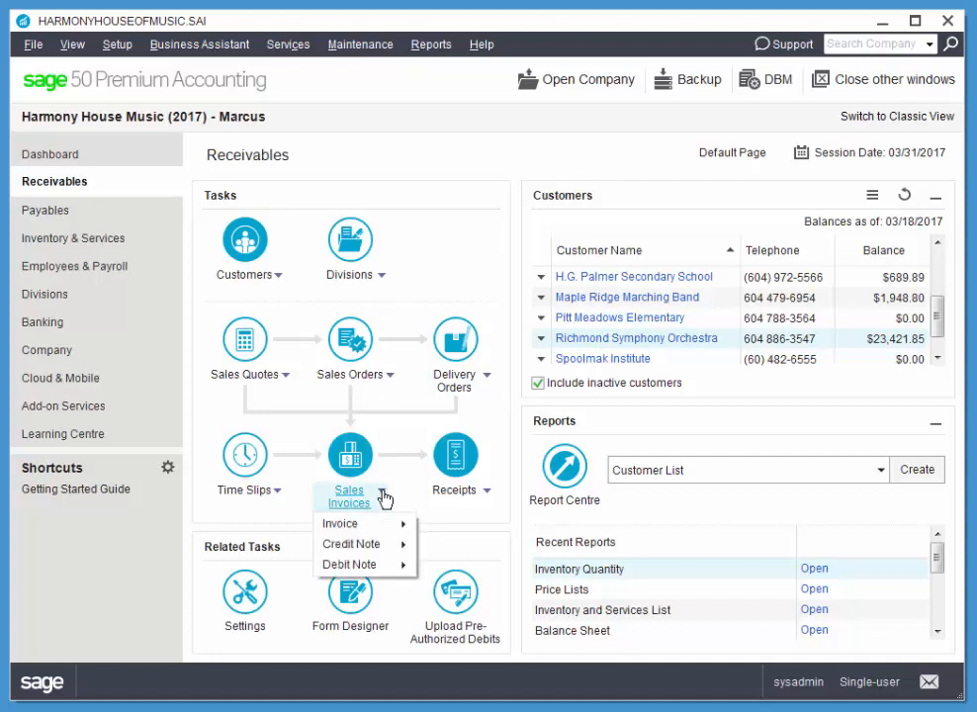
pyautogui.moveTo(388, 523)
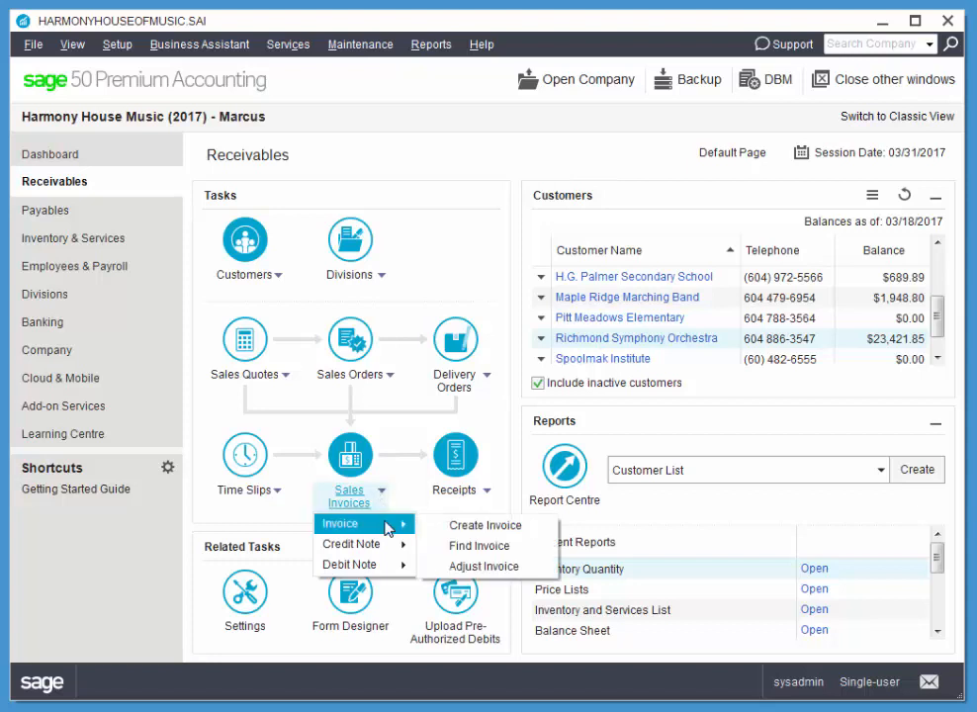
pyautogui.click(478, 549)
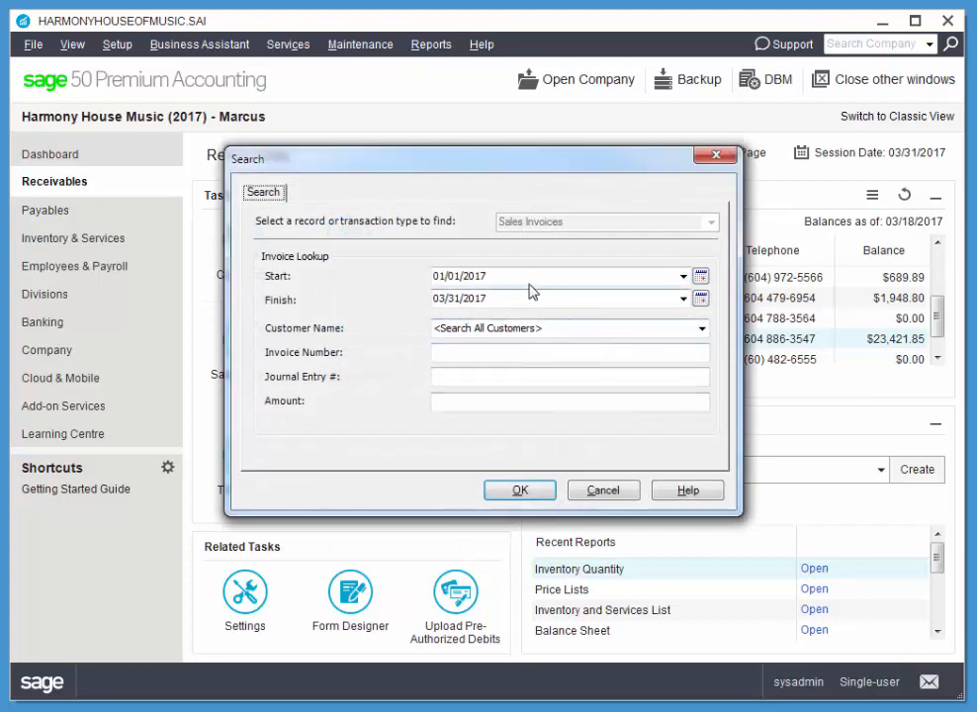
pyautogui.click(701, 328)
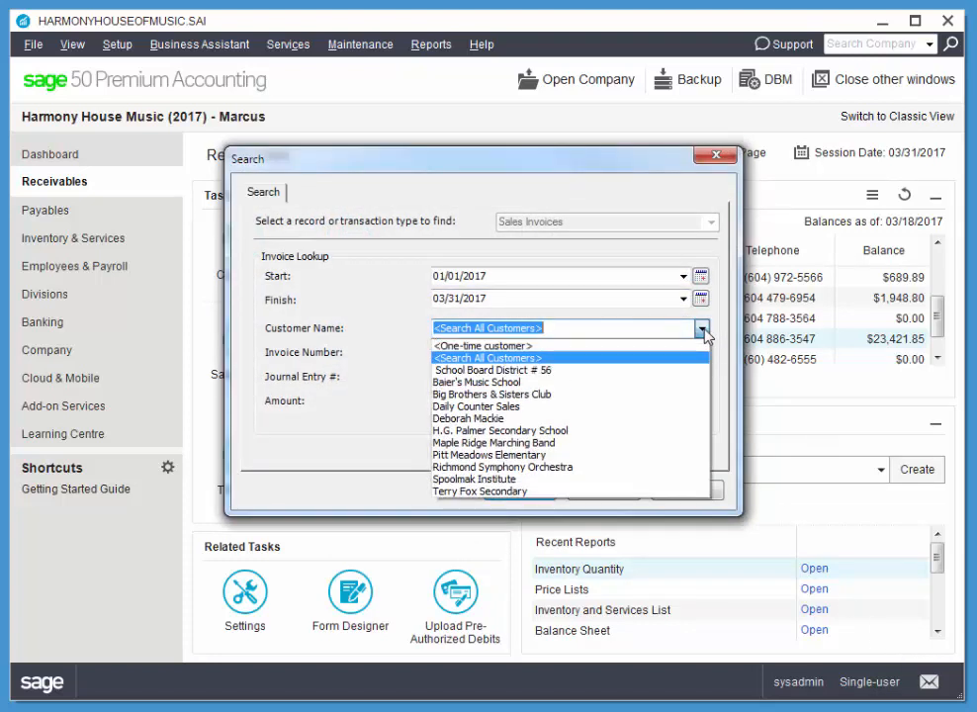
pyautogui.click(544, 369)
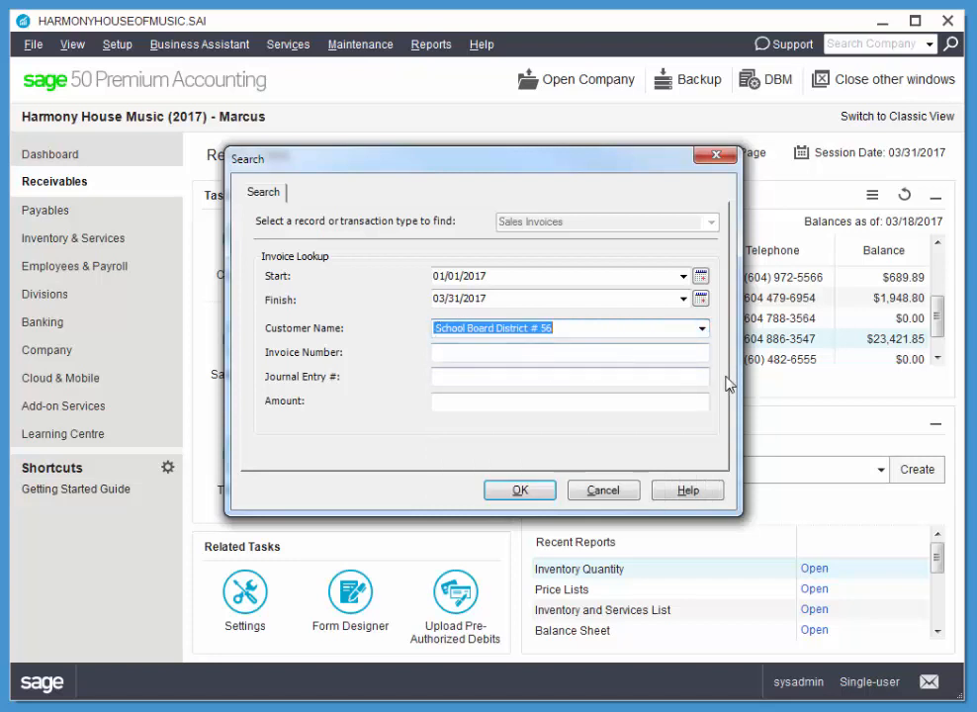
pyautogui.click(532, 491)
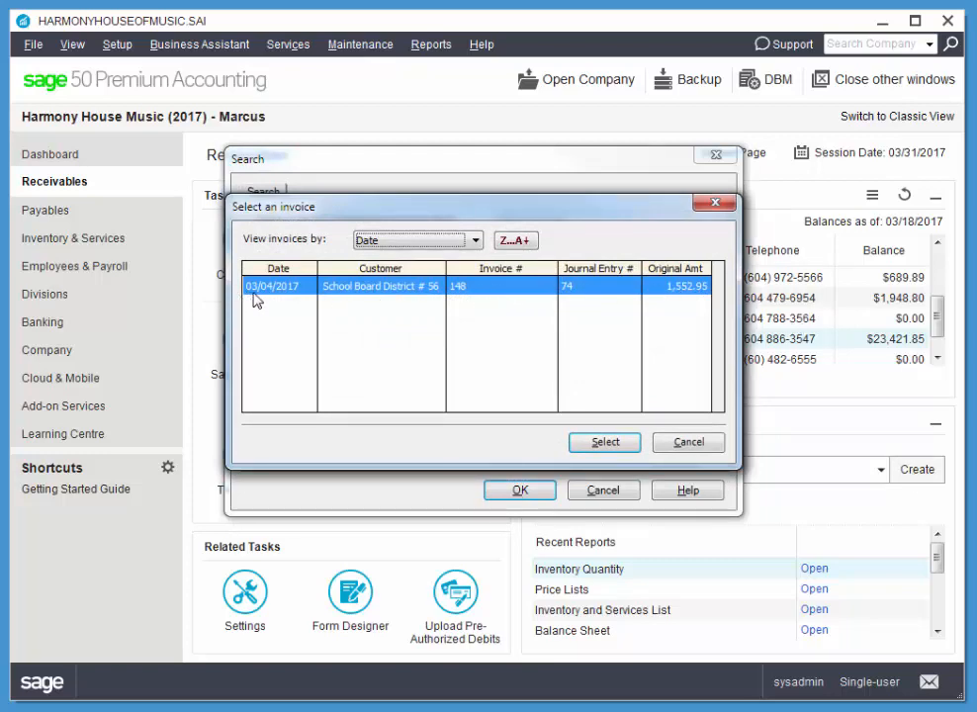
pyautogui.click(607, 445)
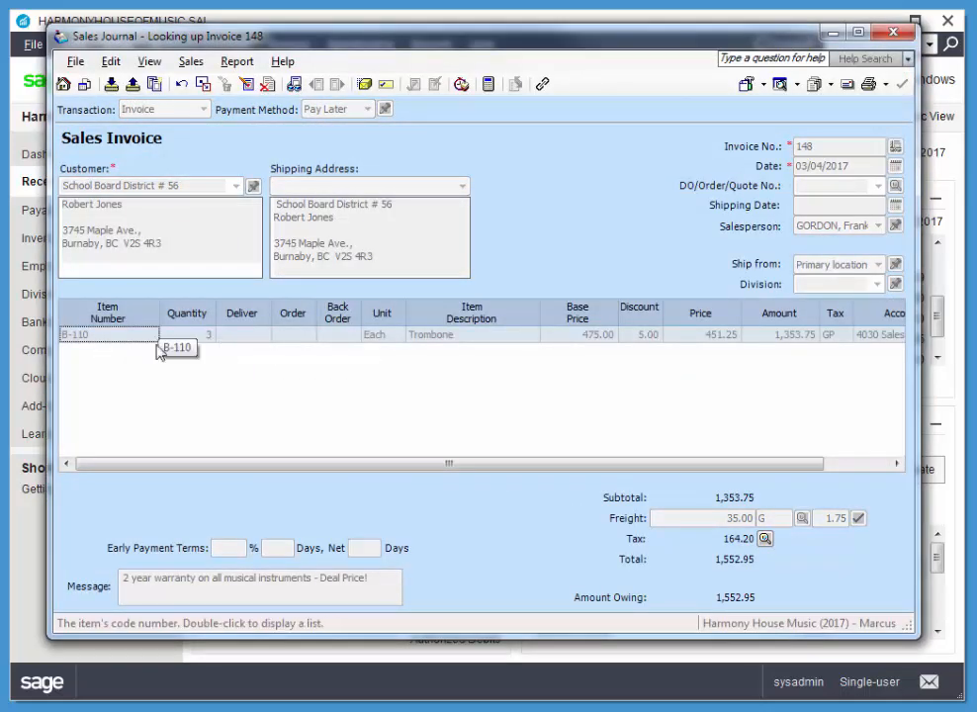
# Step: Try adjusting the looked-up invoice by setting the B-110 Trombone quantity to 2, and discard the transaction
pyautogui.click(208, 337)
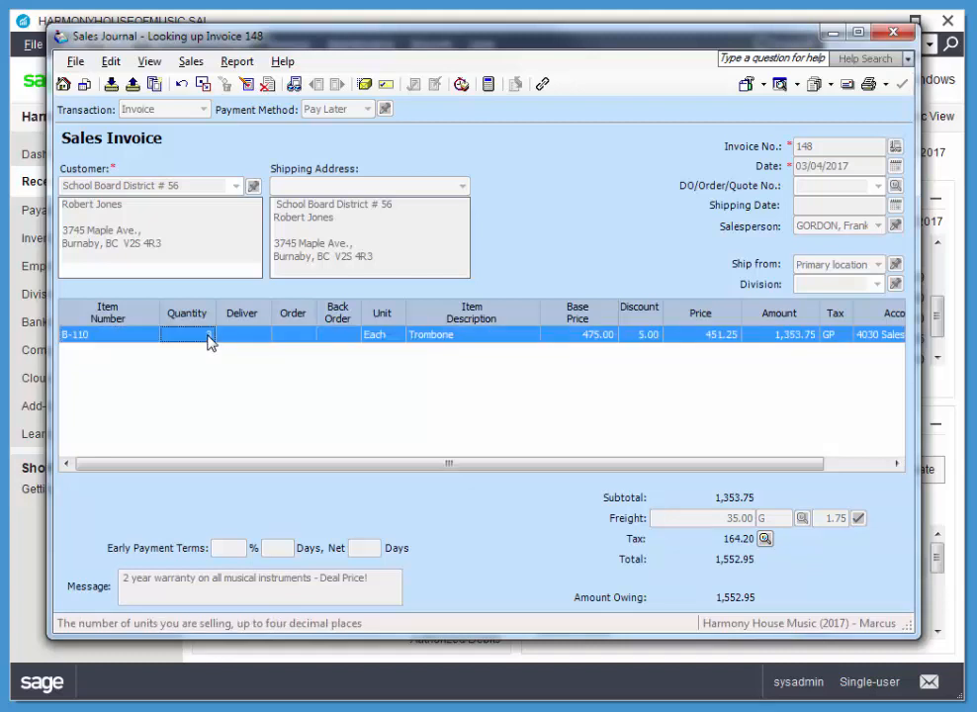
pyautogui.write('3')
pyautogui.click(301, 335)
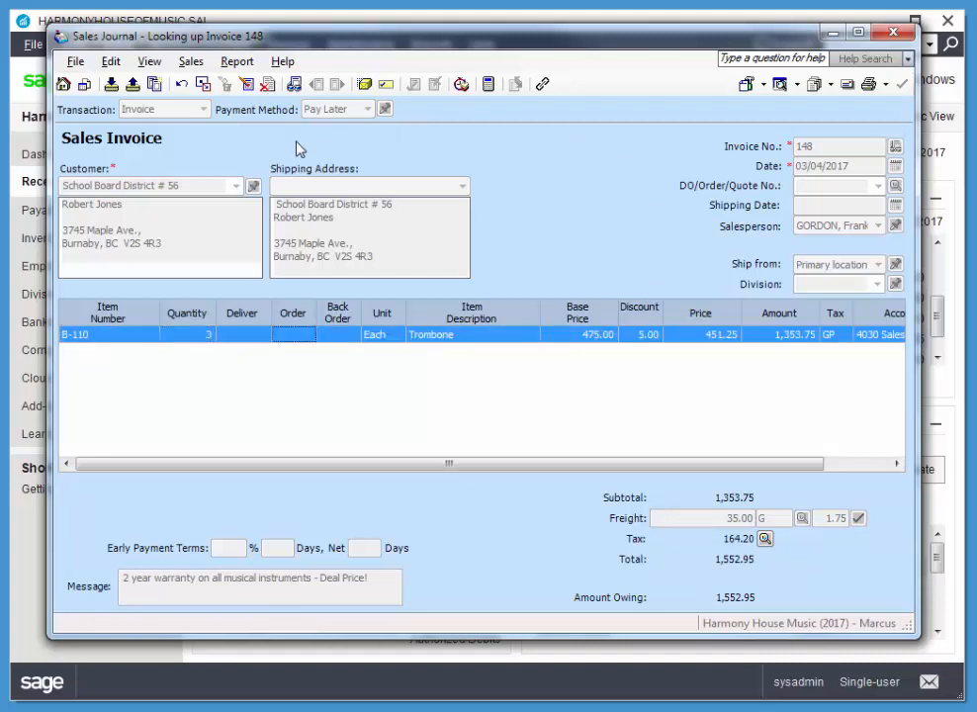
pyautogui.click(246, 84)
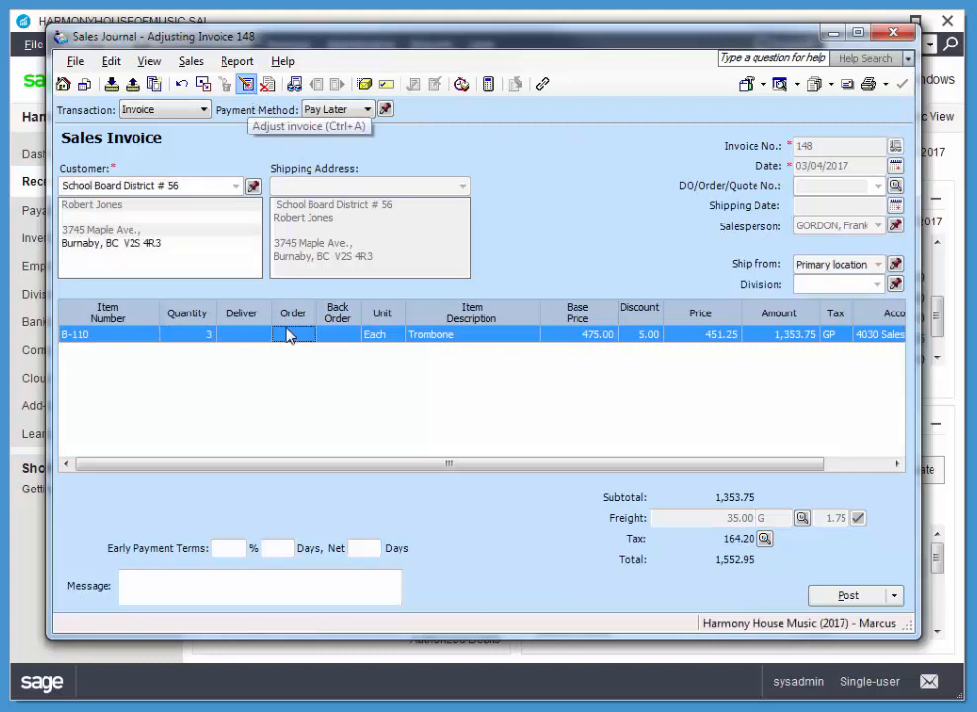
pyautogui.click(211, 339)
pyautogui.write('2')
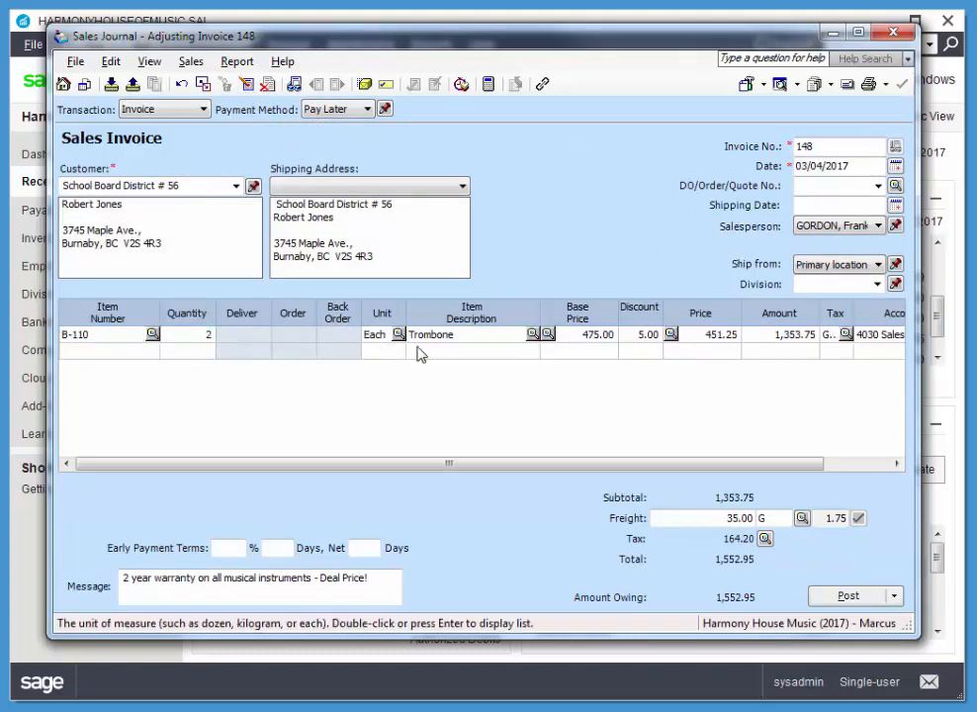
pyautogui.press('Tab')
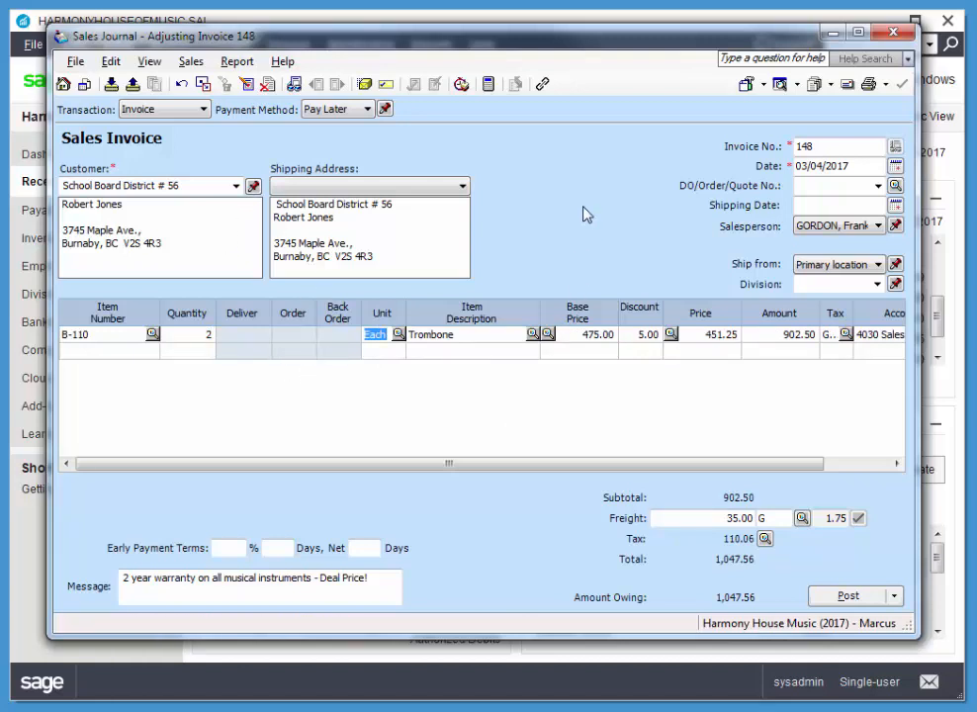
pyautogui.click(894, 34)
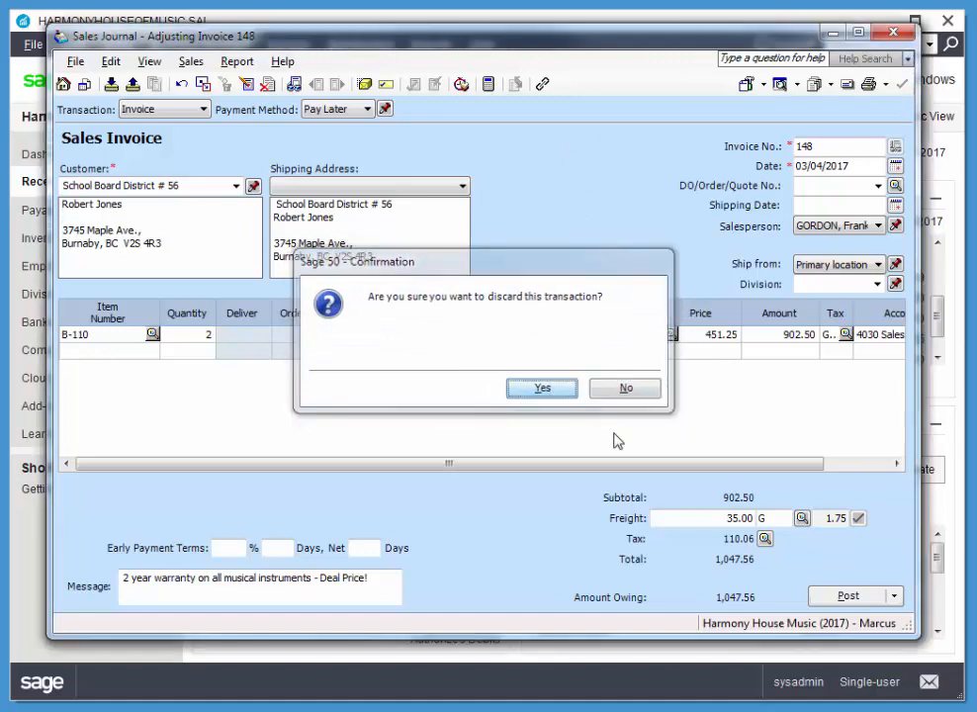
pyautogui.press('Return')
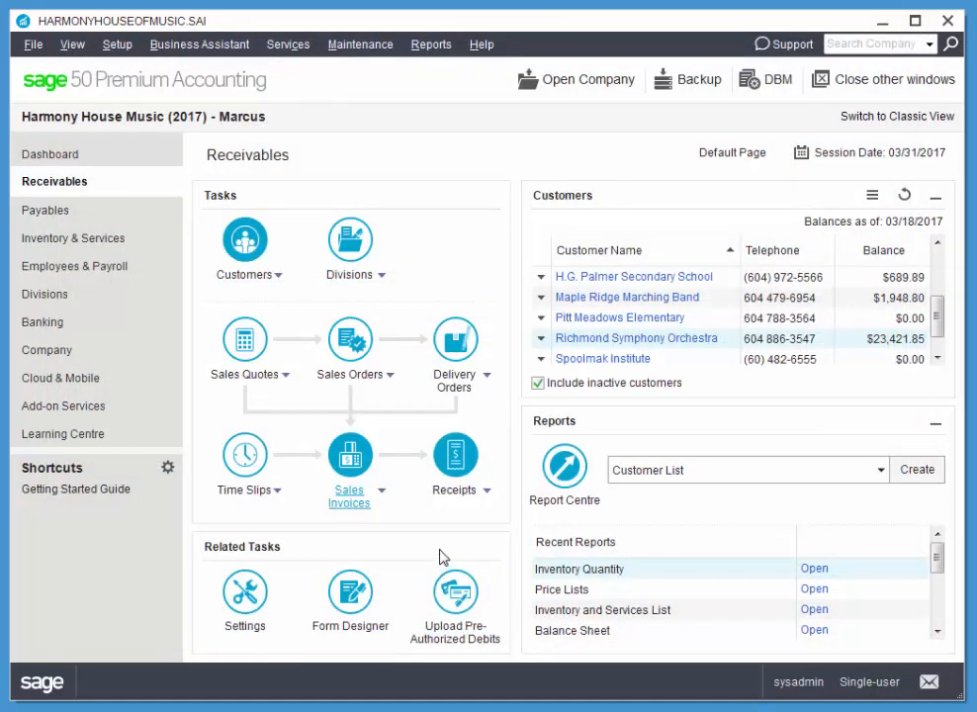
# Step: Open the School Board District # 56 invoice directly with Adjust Invoice, and discard it without making changes
pyautogui.click(382, 491)
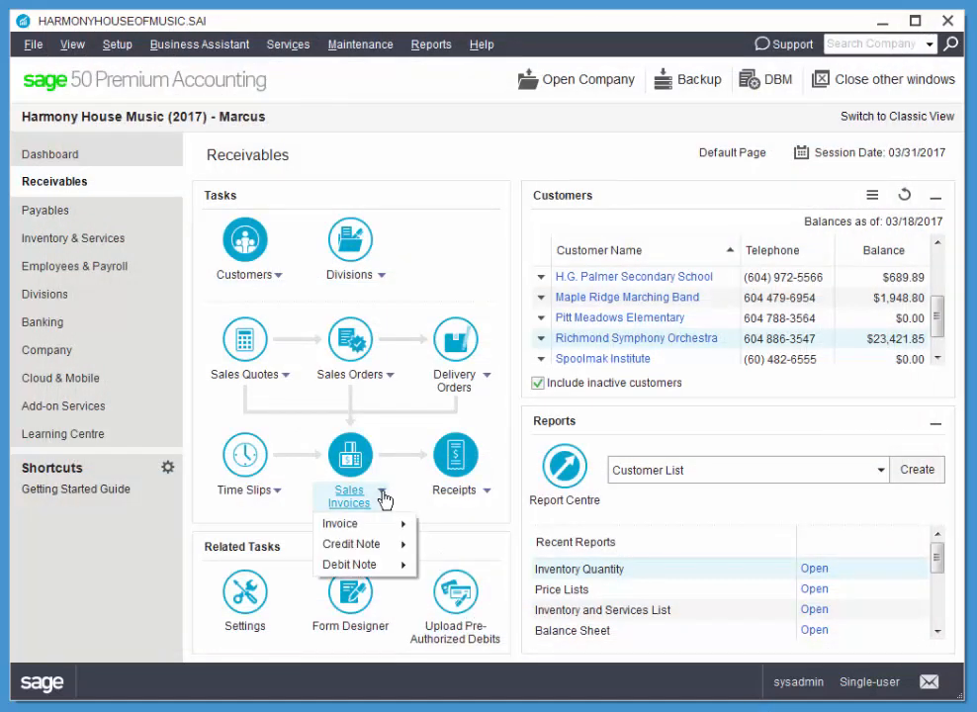
pyautogui.moveTo(386, 526)
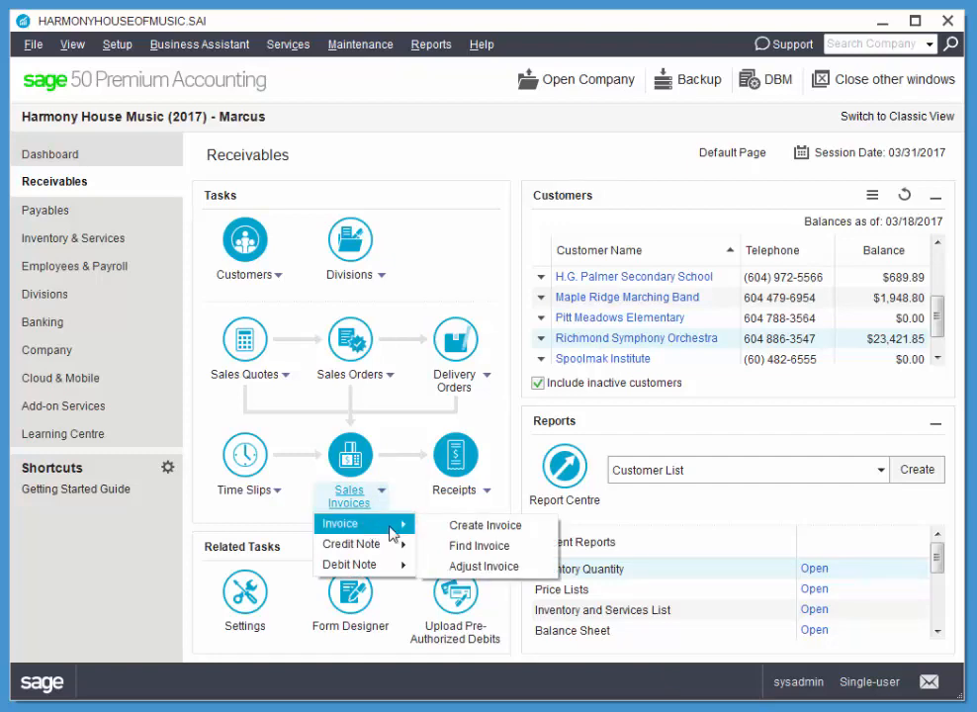
pyautogui.click(501, 576)
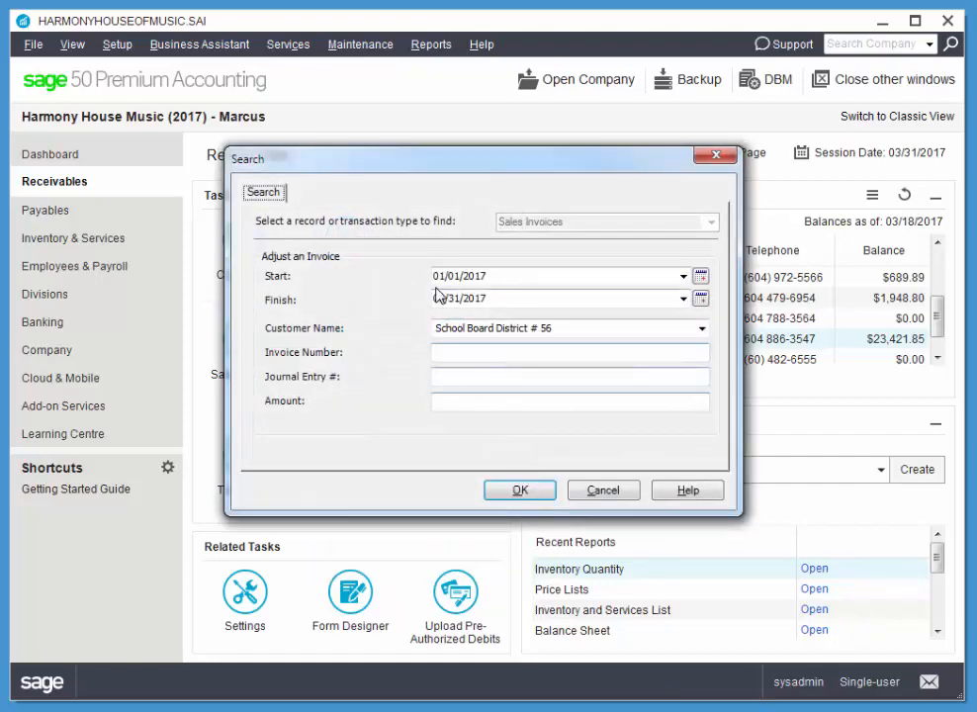
pyautogui.click(523, 493)
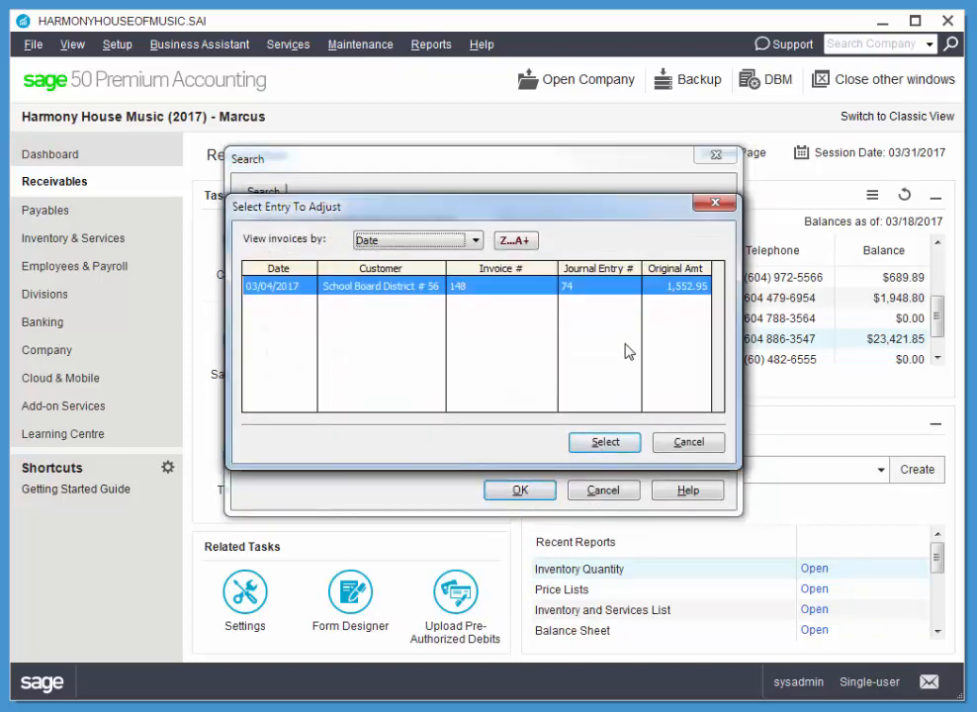
pyautogui.click(626, 446)
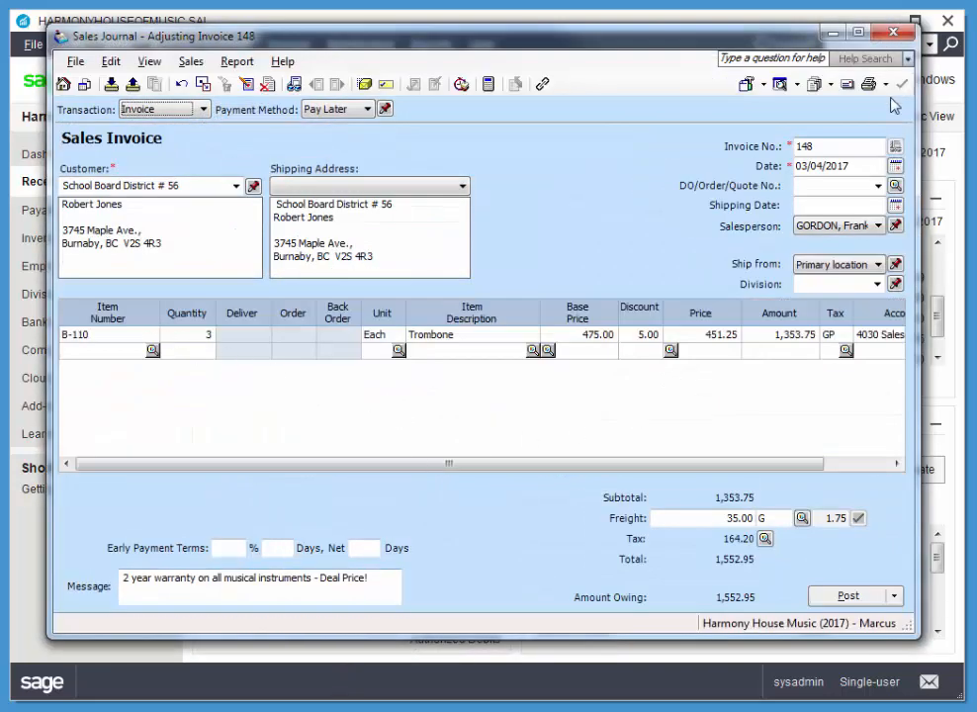
pyautogui.click(892, 33)
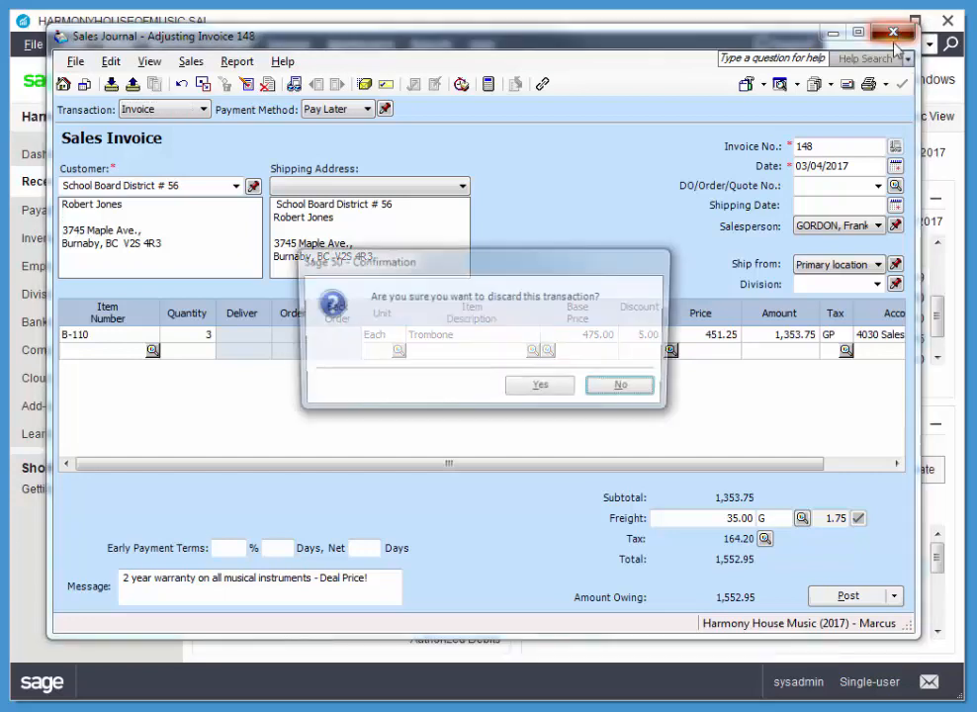
pyautogui.click(534, 391)
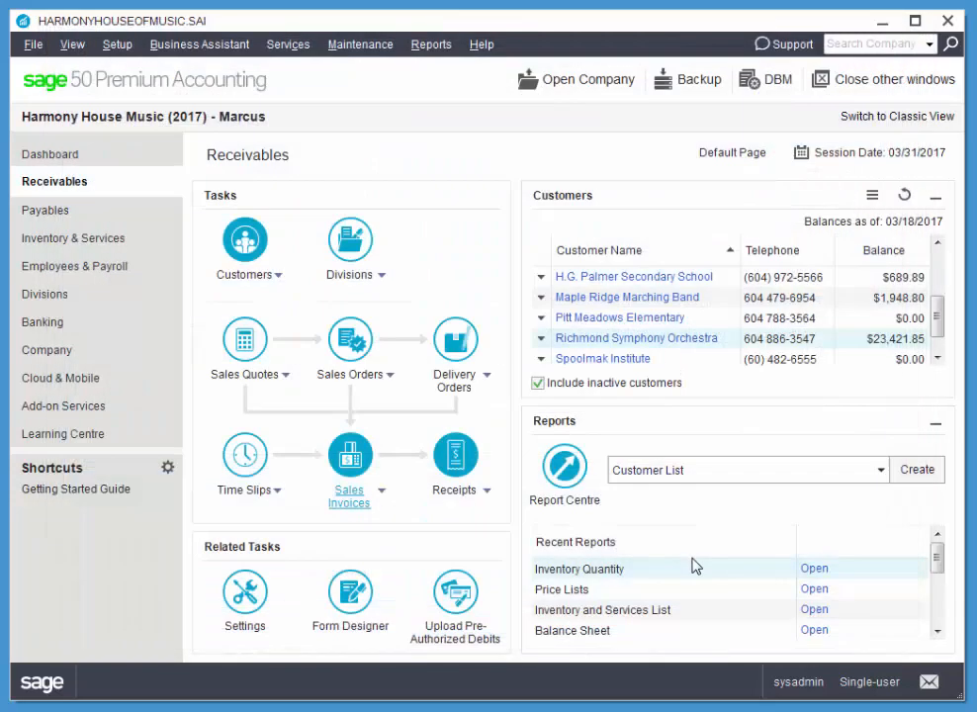
# Step: Start a new sales invoice and look up the posted School Board District # 56 invoice from within the Sales Journal
pyautogui.click(350, 453)
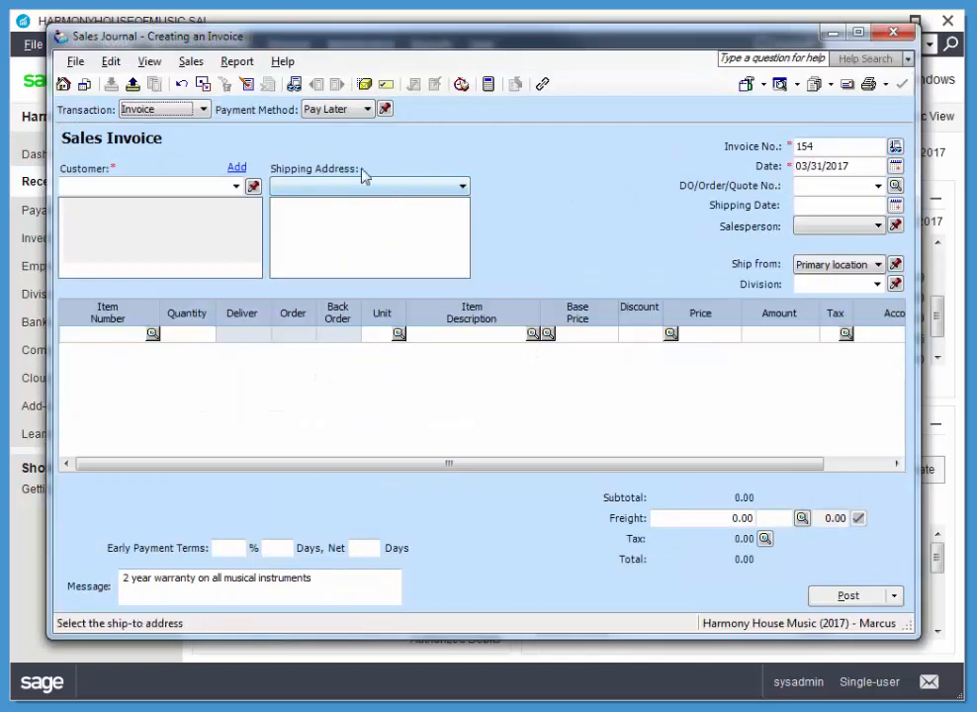
pyautogui.click(294, 86)
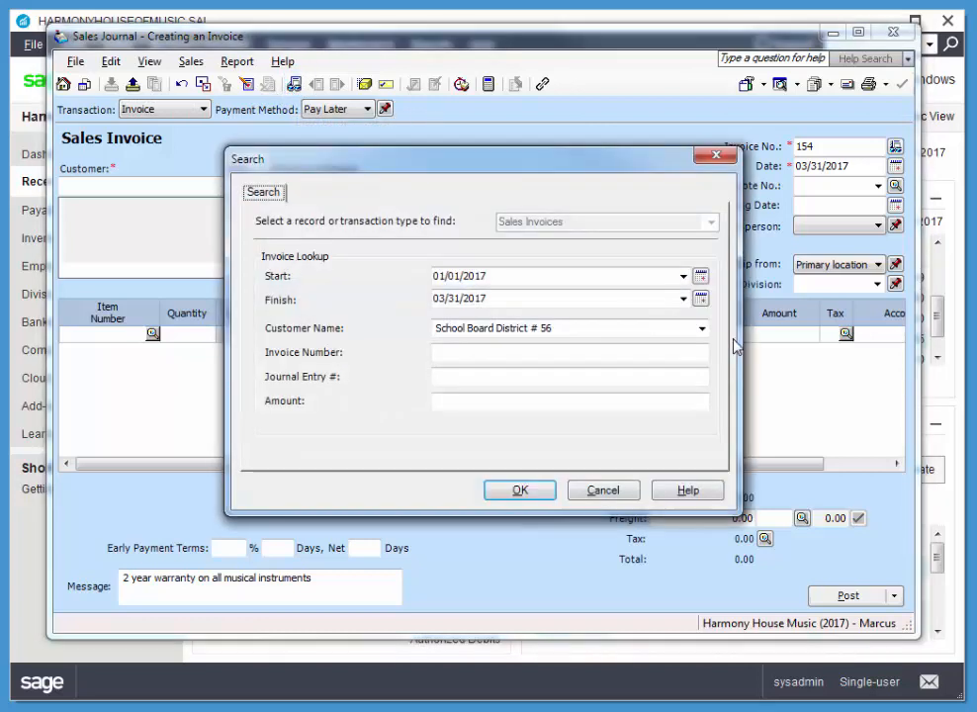
pyautogui.moveTo(368, 176); pyautogui.dragTo(382, 166)
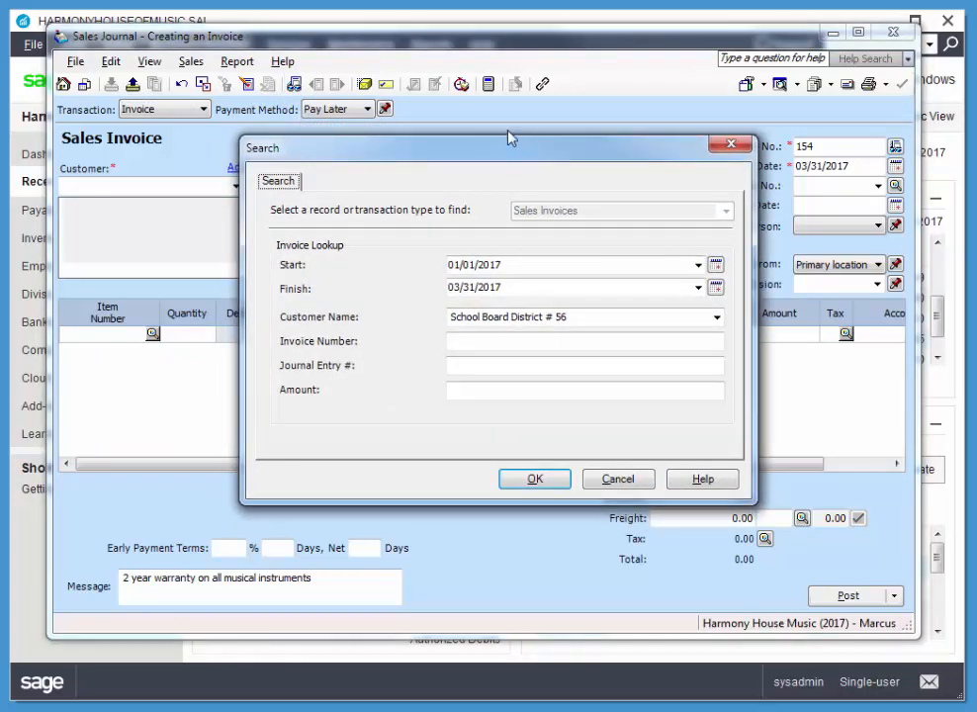
pyautogui.click(534, 478)
pyautogui.click(598, 447)
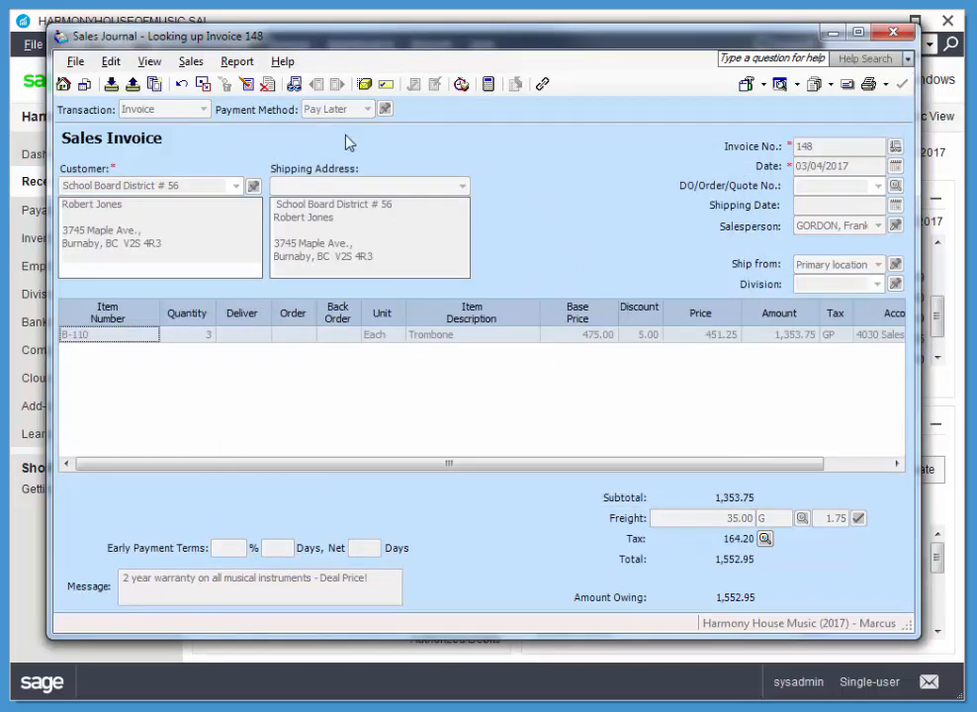
# Step: Try switching the looked-up invoice to adjustment and setting its Trombone quantity to 2, and discard the transaction
pyautogui.click(246, 85)
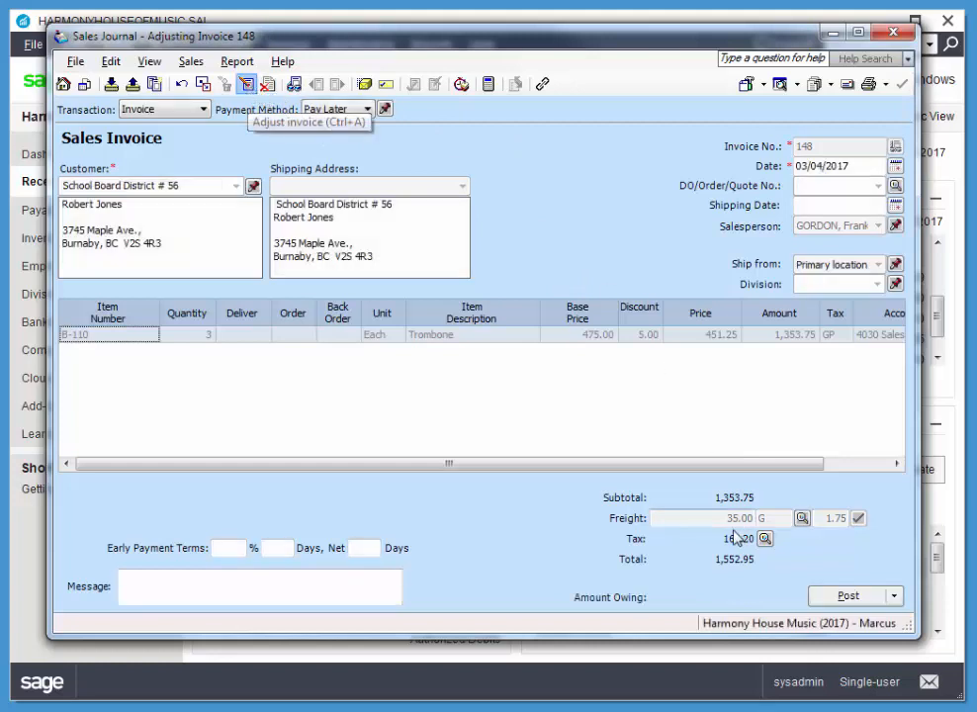
pyautogui.click(206, 335)
pyautogui.write('2')
pyautogui.press('Tab')
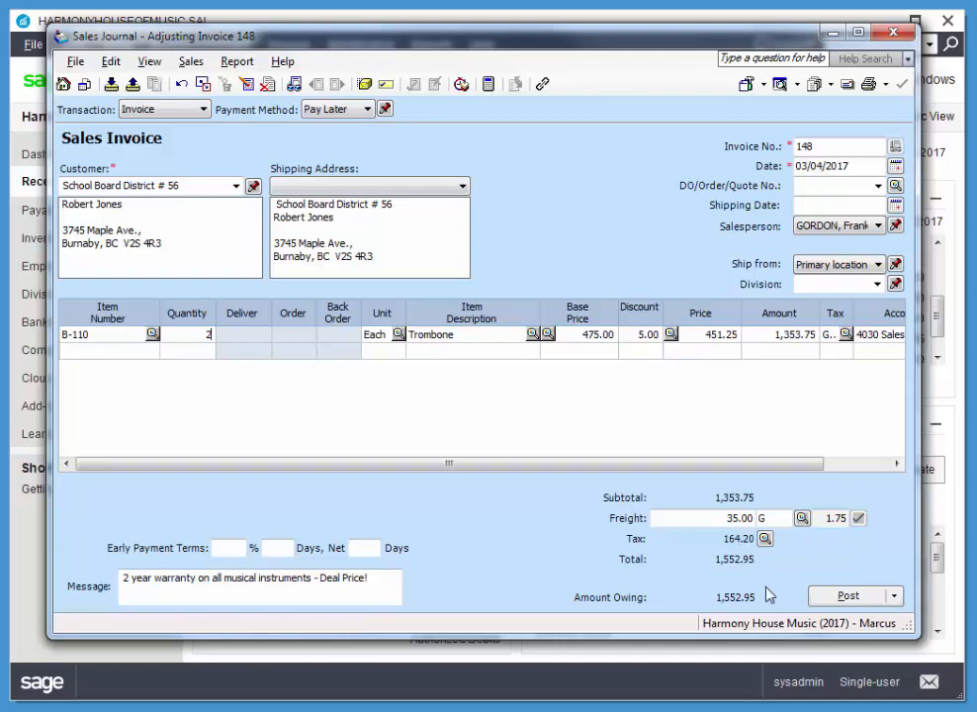
pyautogui.click(893, 31)
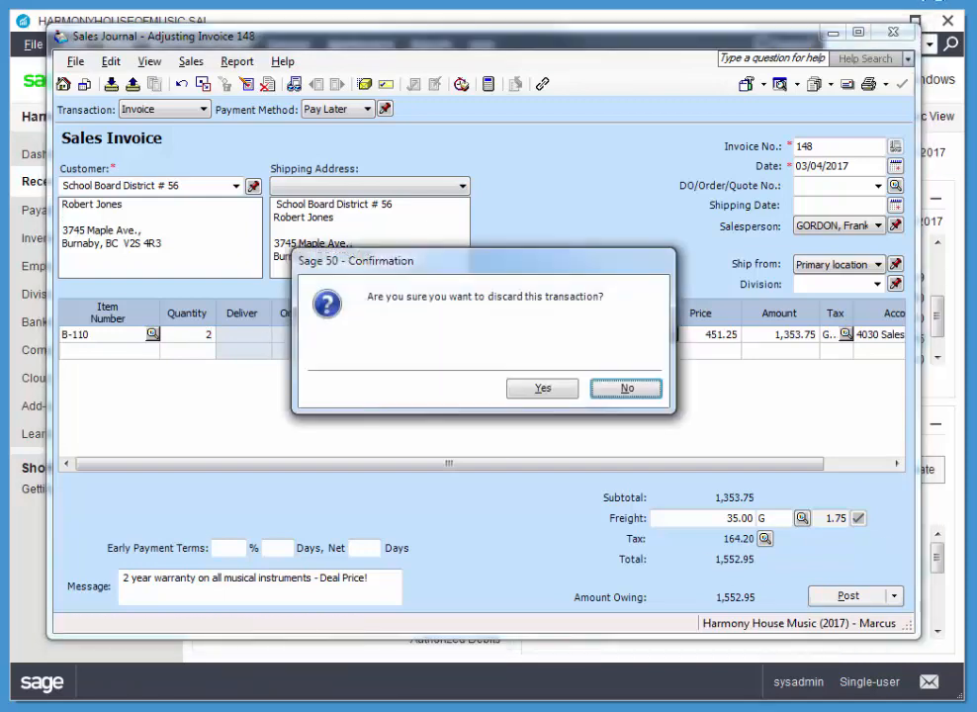
pyautogui.click(569, 392)
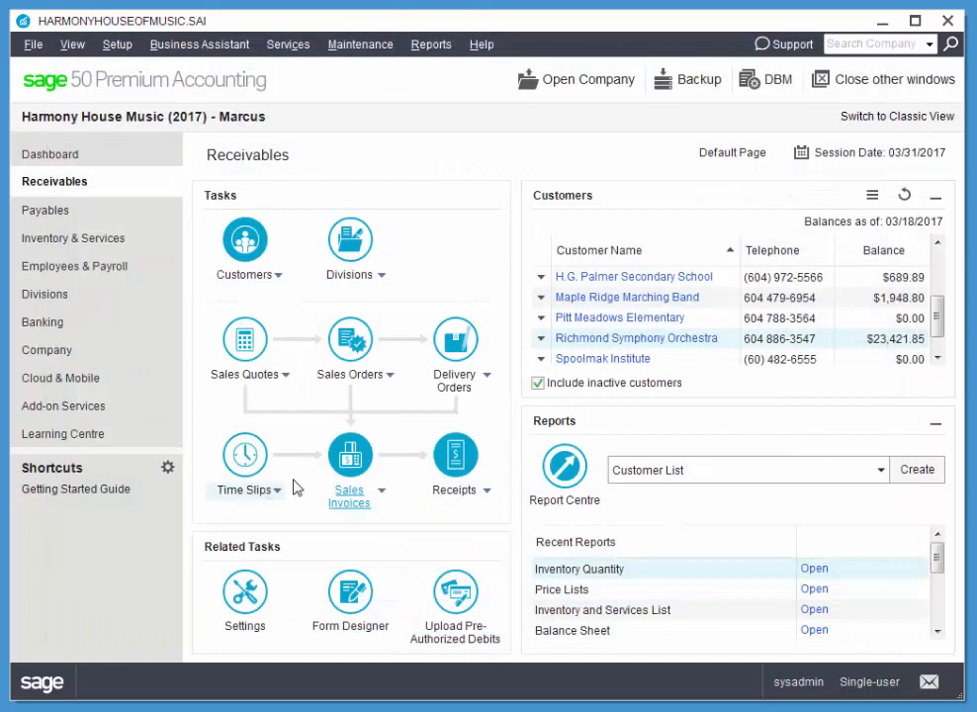
# Step: From a new sales invoice, bring up the School Board District # 56 invoice for adjustment, and discard it unchanged
pyautogui.click(349, 465)
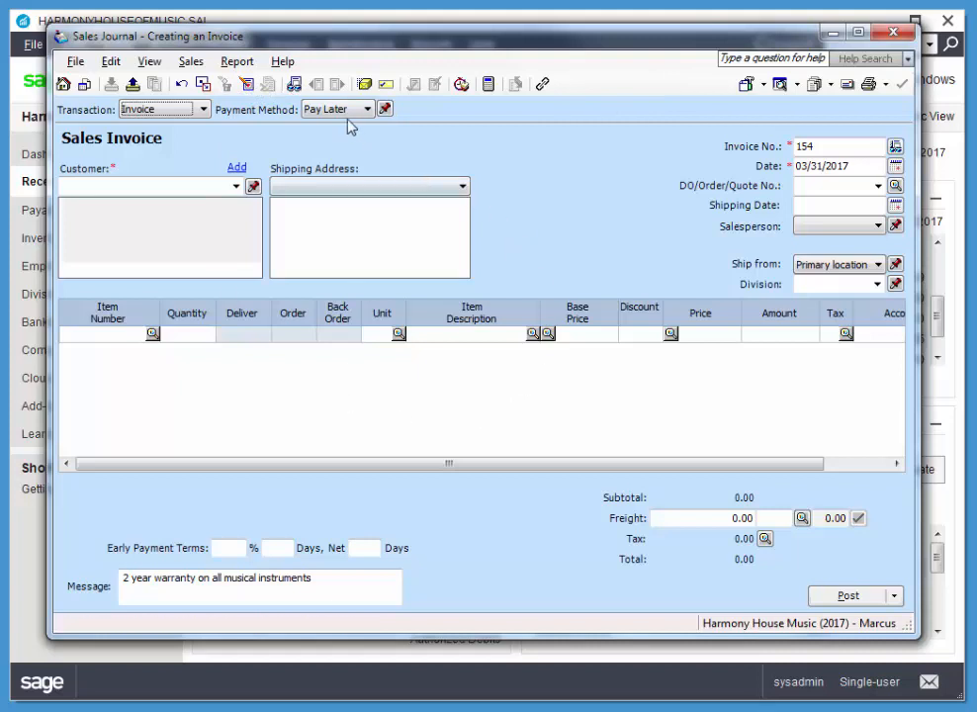
pyautogui.click(248, 85)
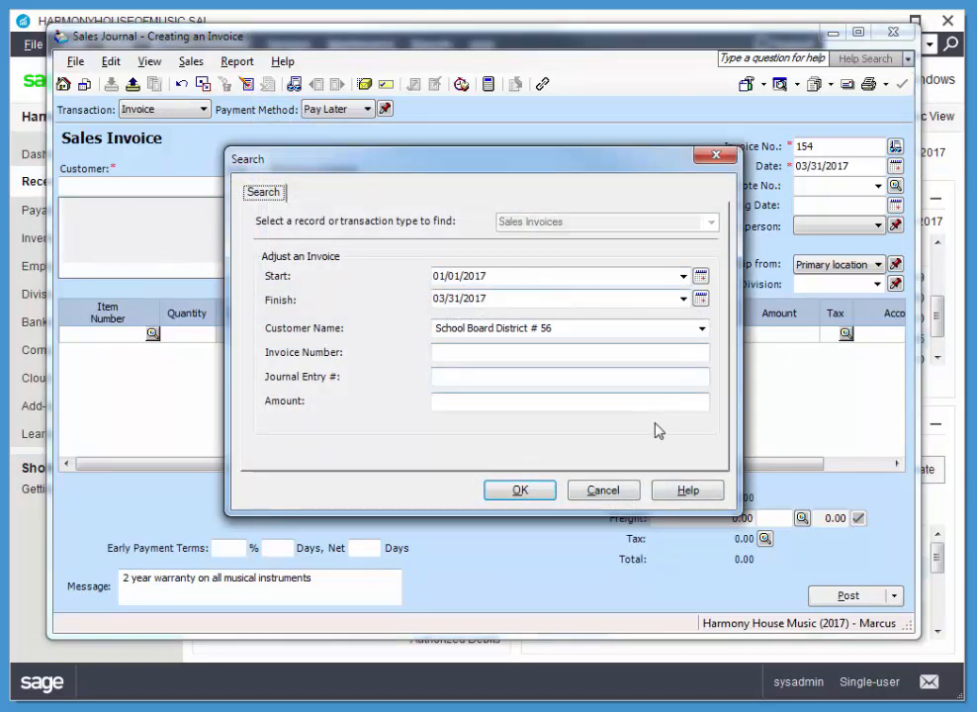
pyautogui.click(519, 490)
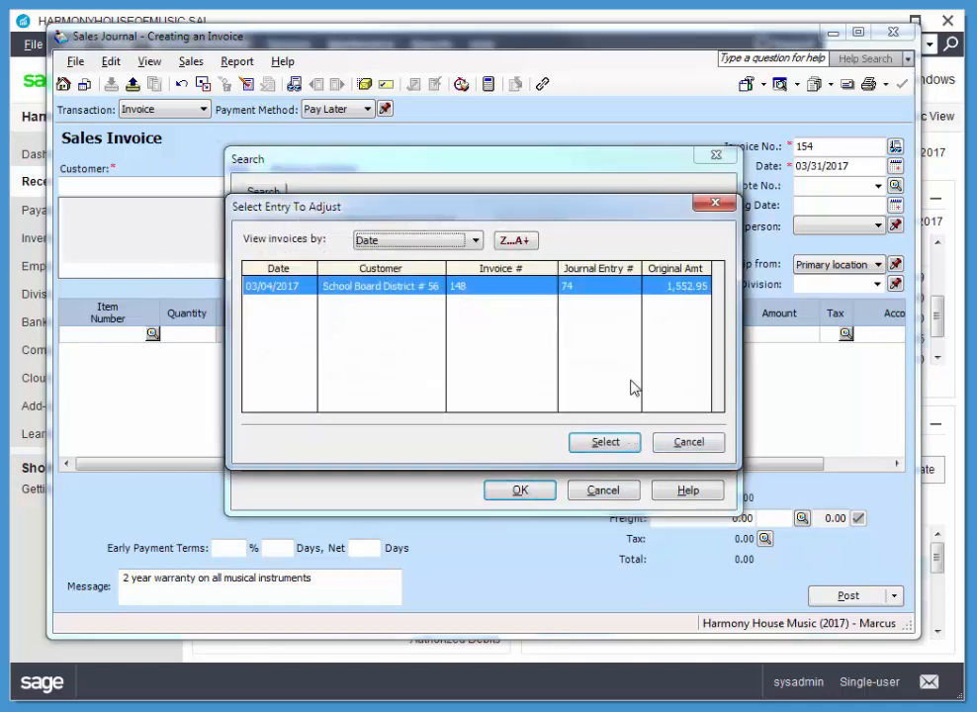
pyautogui.doubleClick(604, 286)
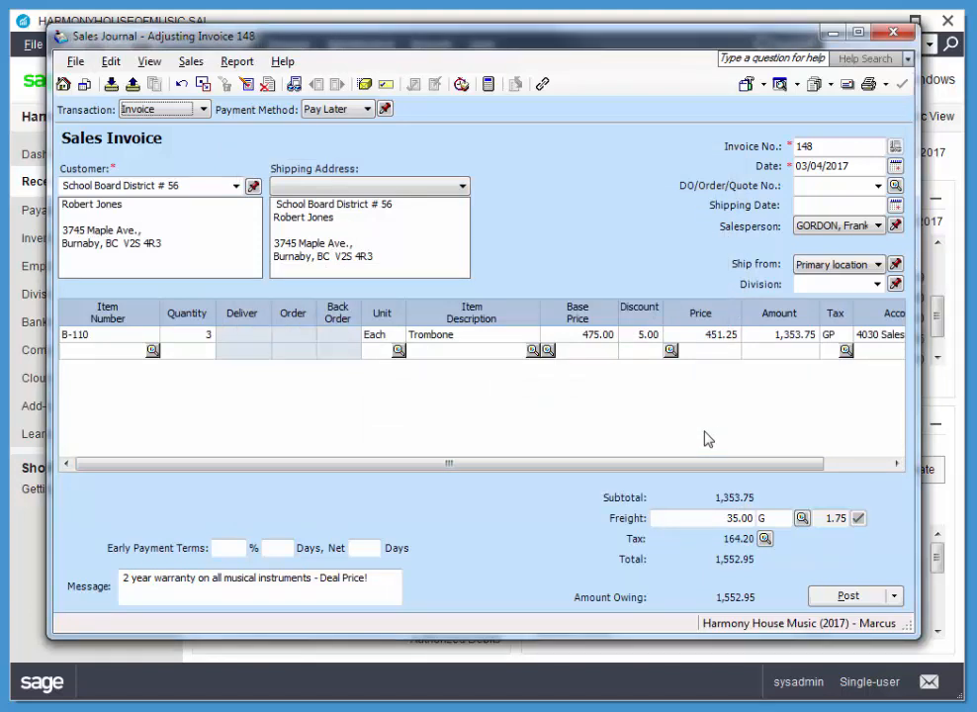
pyautogui.click(893, 33)
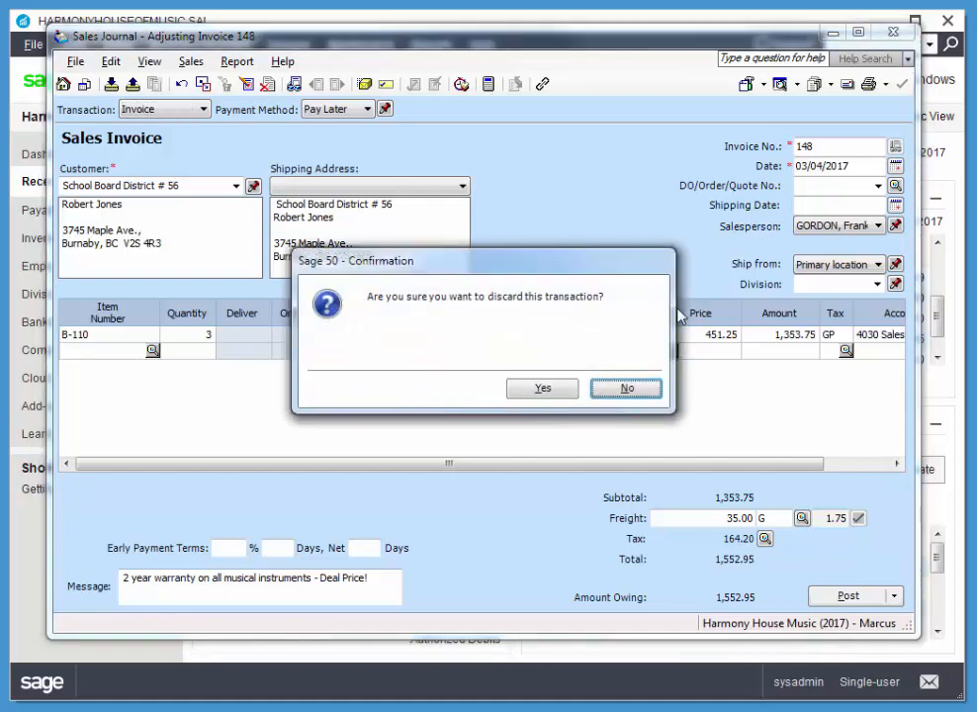
pyautogui.click(551, 391)
# Step: Open the options for the All Journal Entries report and exclude corrections from it
pyautogui.click(452, 49)
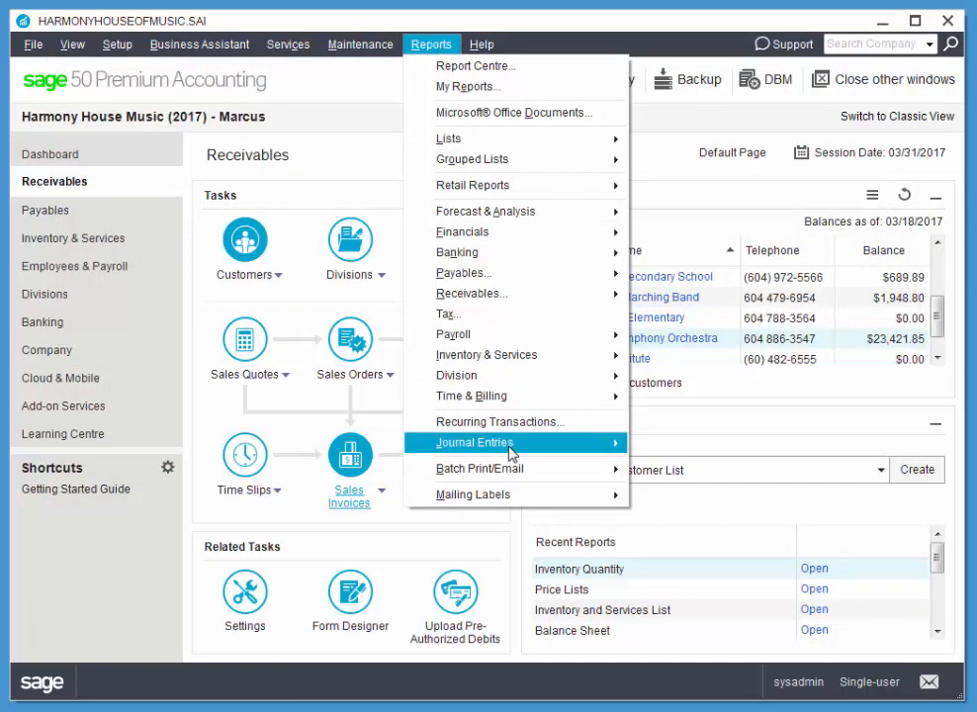
pyautogui.moveTo(555, 452)
pyautogui.click(667, 445)
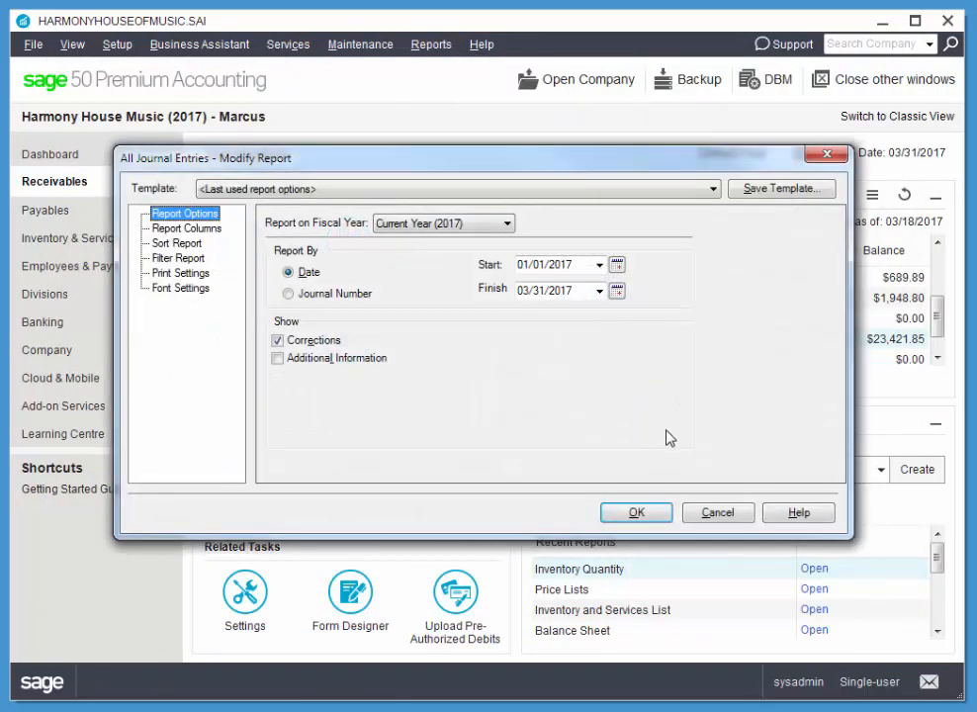
pyautogui.click(278, 341)
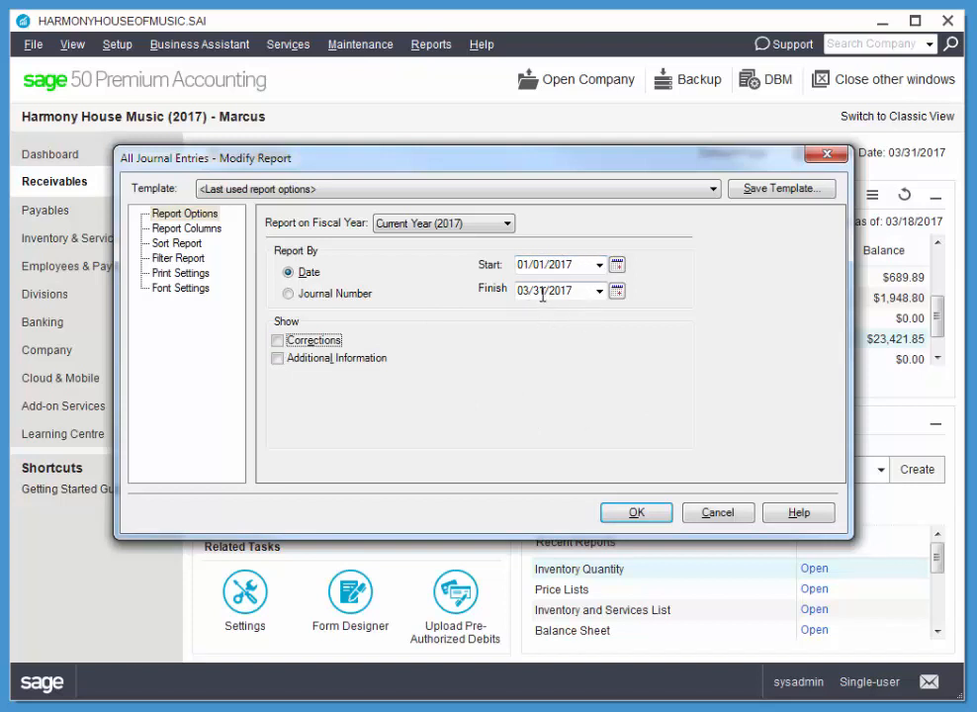
# Step: Set both the start and finish dates of the journal entries report to 03/04/2017 and display the report
pyautogui.click(617, 265)
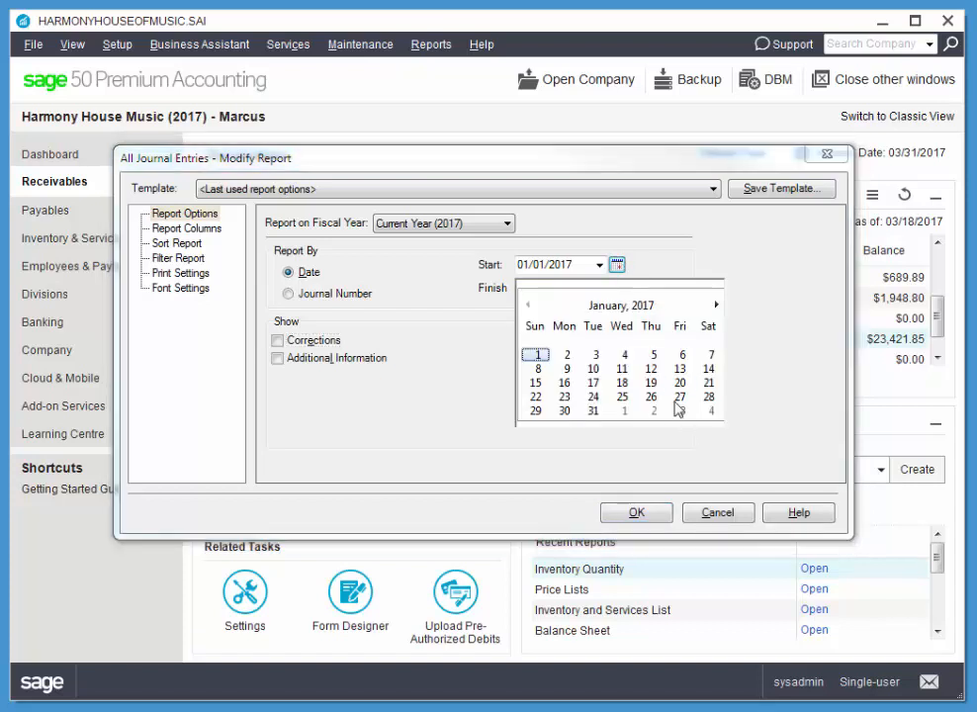
pyautogui.click(717, 306)
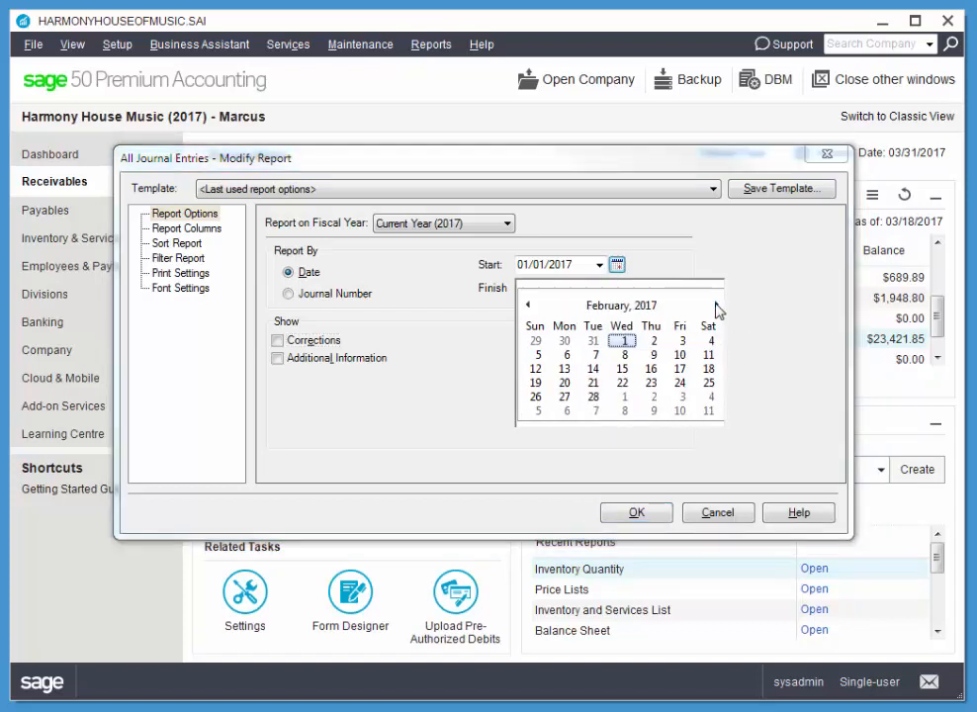
pyautogui.click(717, 306)
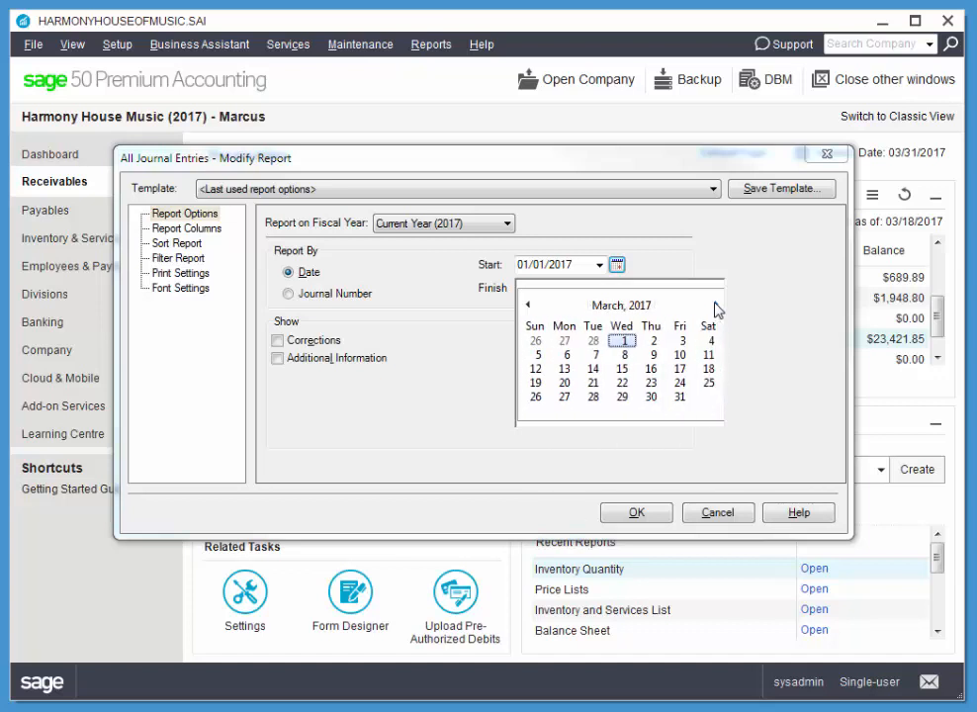
pyautogui.click(681, 343)
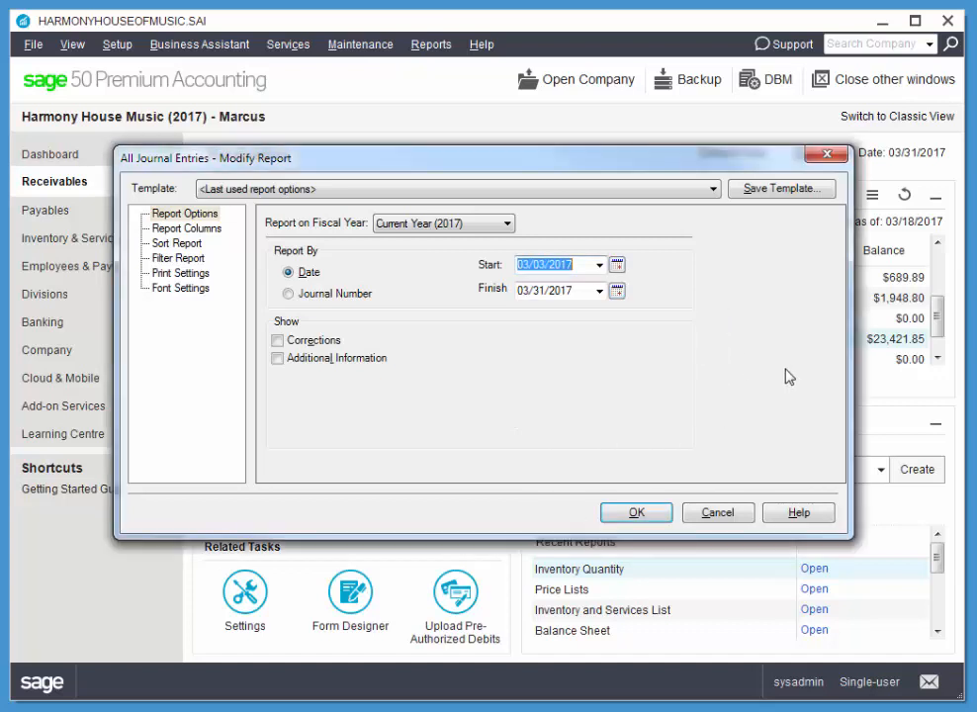
pyautogui.click(617, 265)
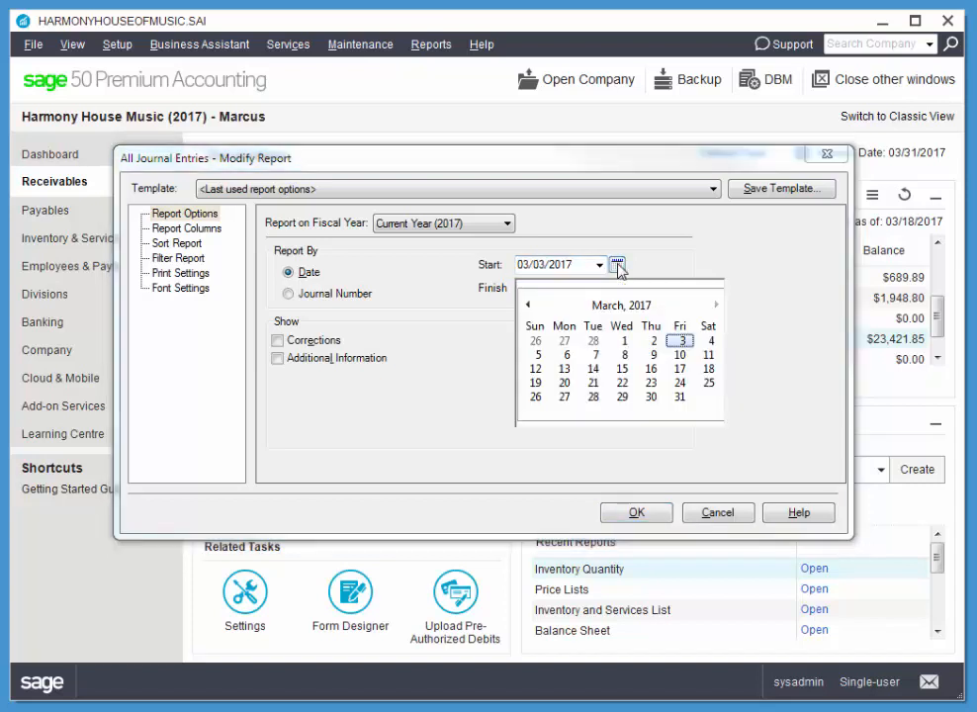
pyautogui.click(709, 342)
pyautogui.click(617, 291)
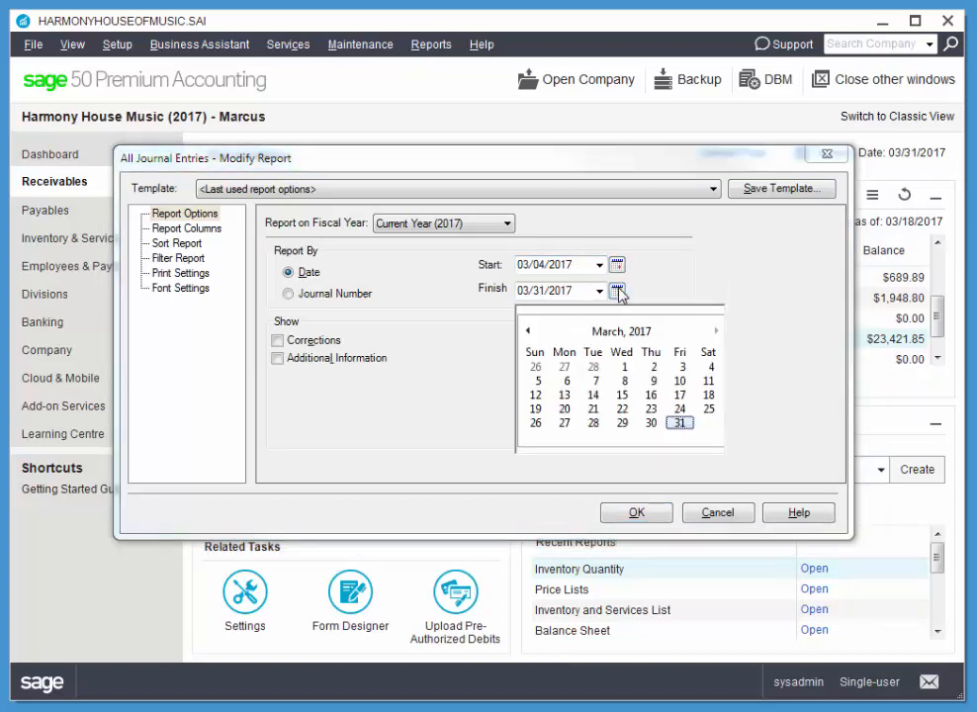
pyautogui.click(709, 367)
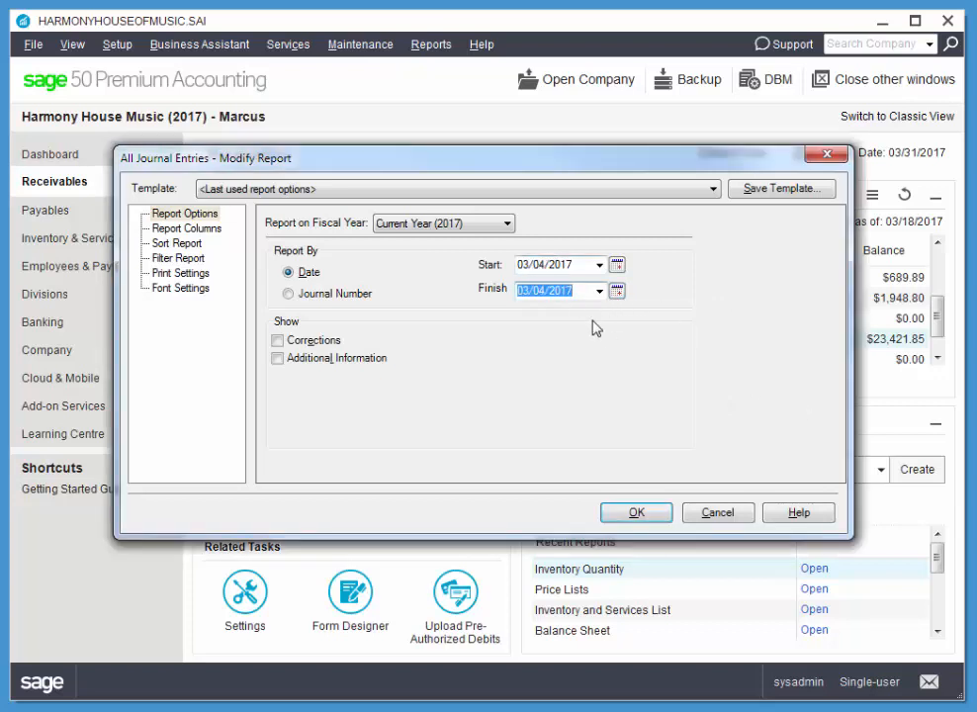
pyautogui.click(641, 517)
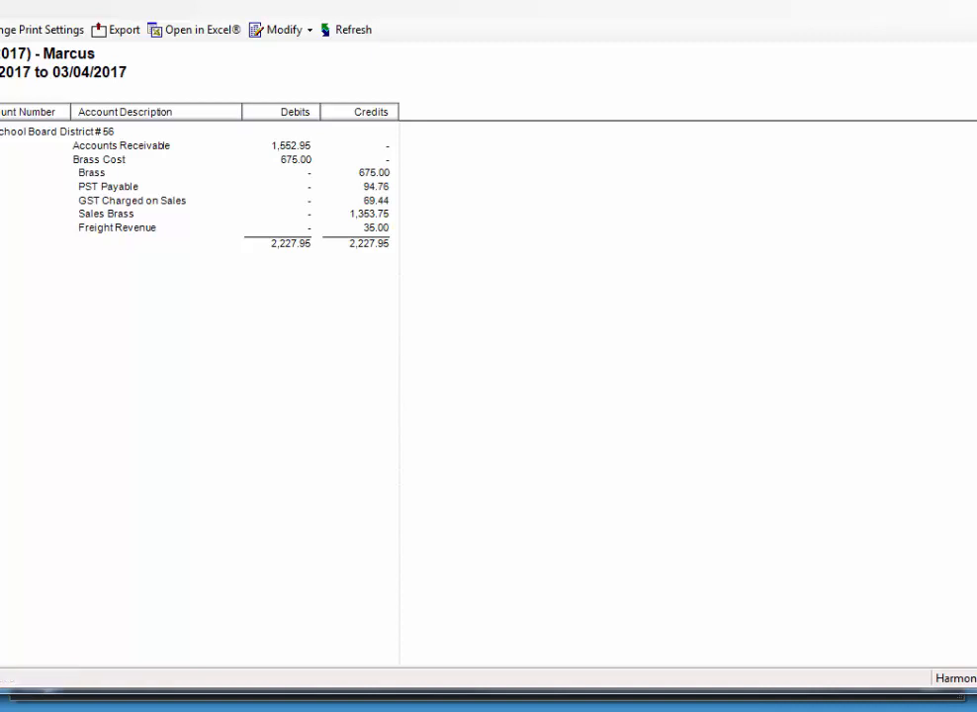
# Step: Move and resize the All Journal Entries report window so that it fits entirely on the screen
pyautogui.moveTo(0, 172); pyautogui.dragTo(35, 172)
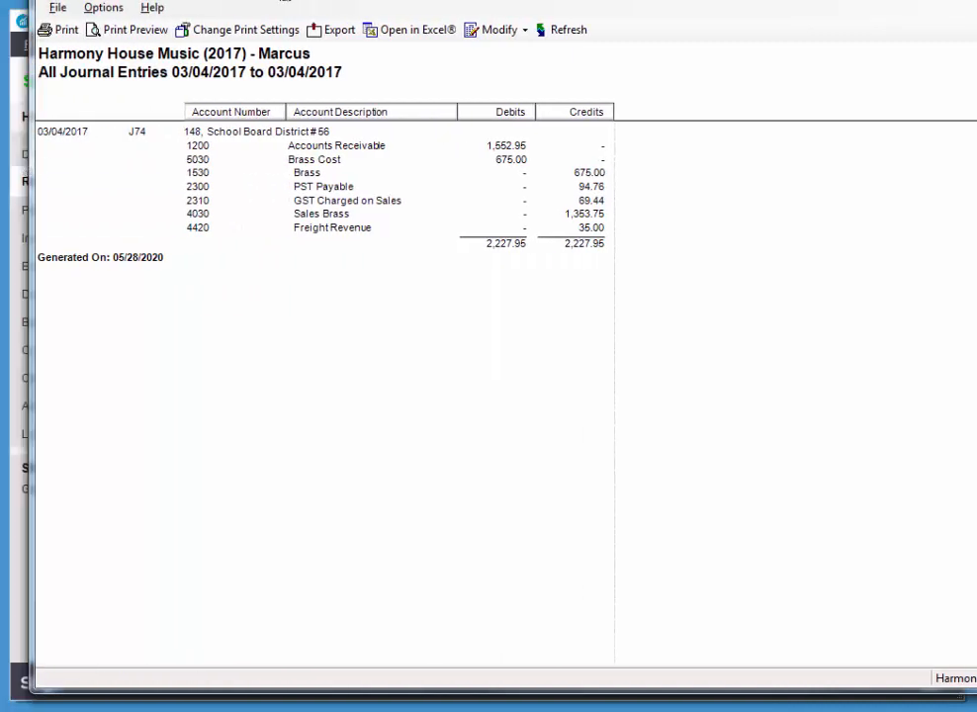
pyautogui.moveTo(285, 1); pyautogui.dragTo(276, 33)
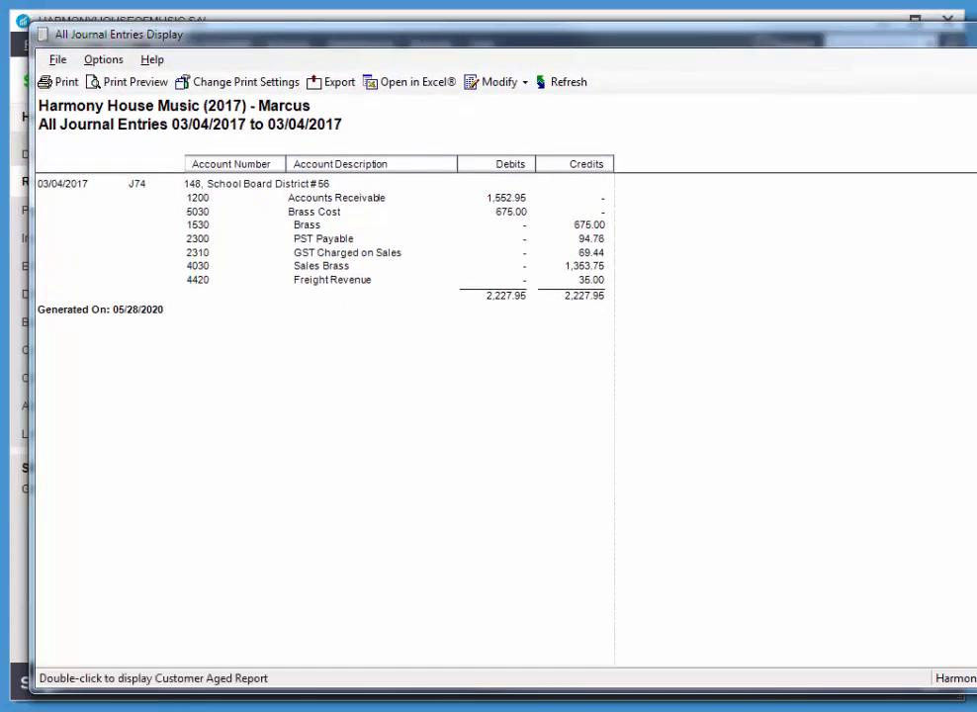
pyautogui.moveTo(976, 214); pyautogui.dragTo(945, 214)
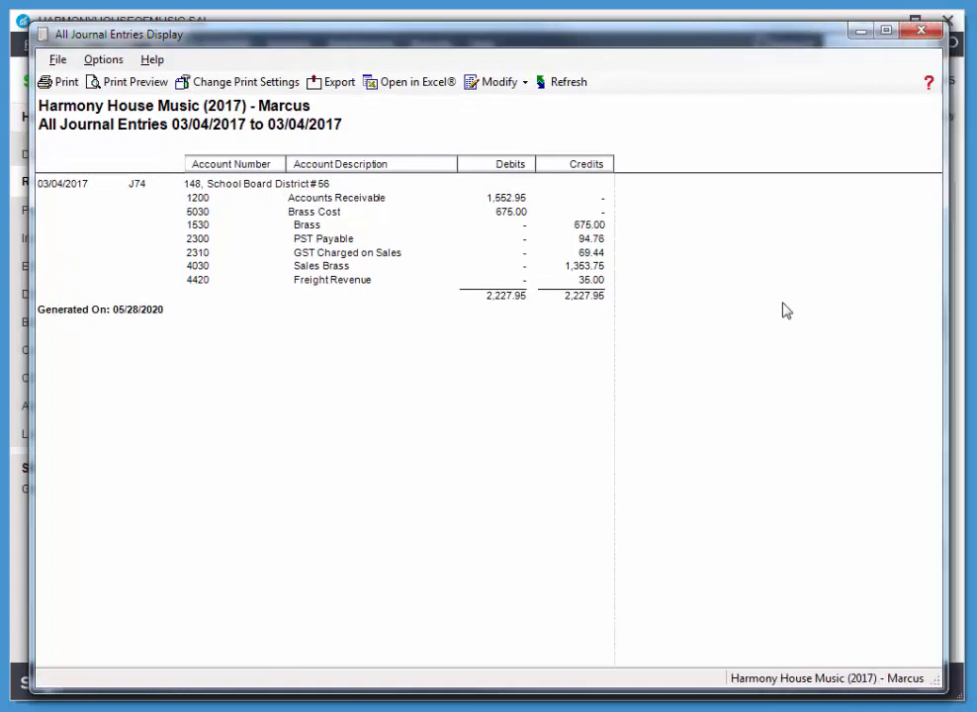
# Step: Open the School Board District # 56 invoice for adjustment from its journal entry and set the Trombone quantity to 2
pyautogui.doubleClick(142, 184)
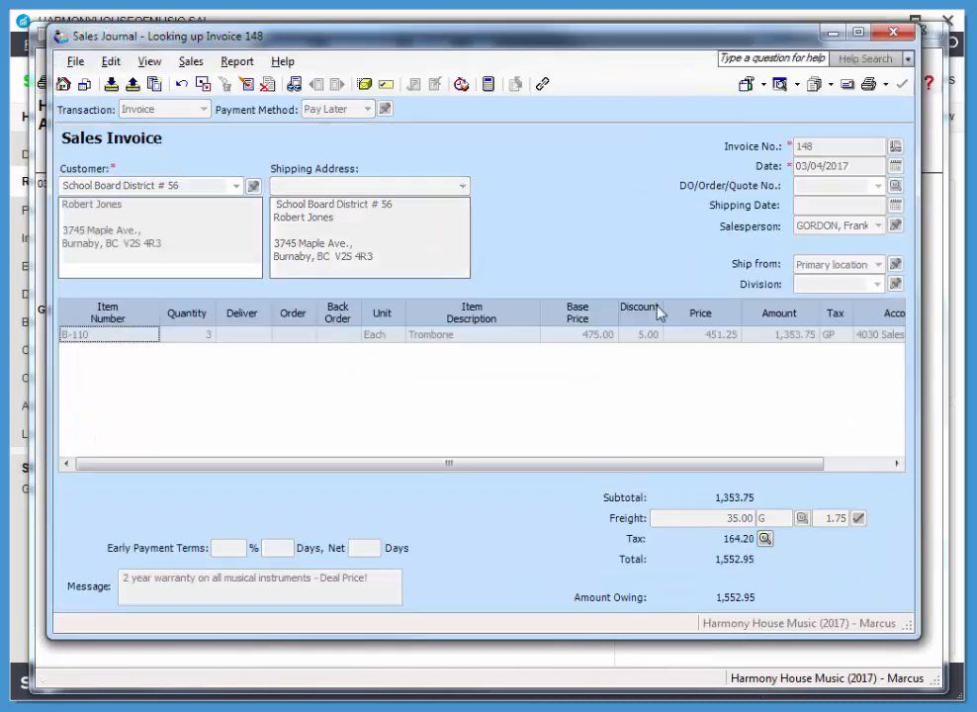
pyautogui.click(248, 88)
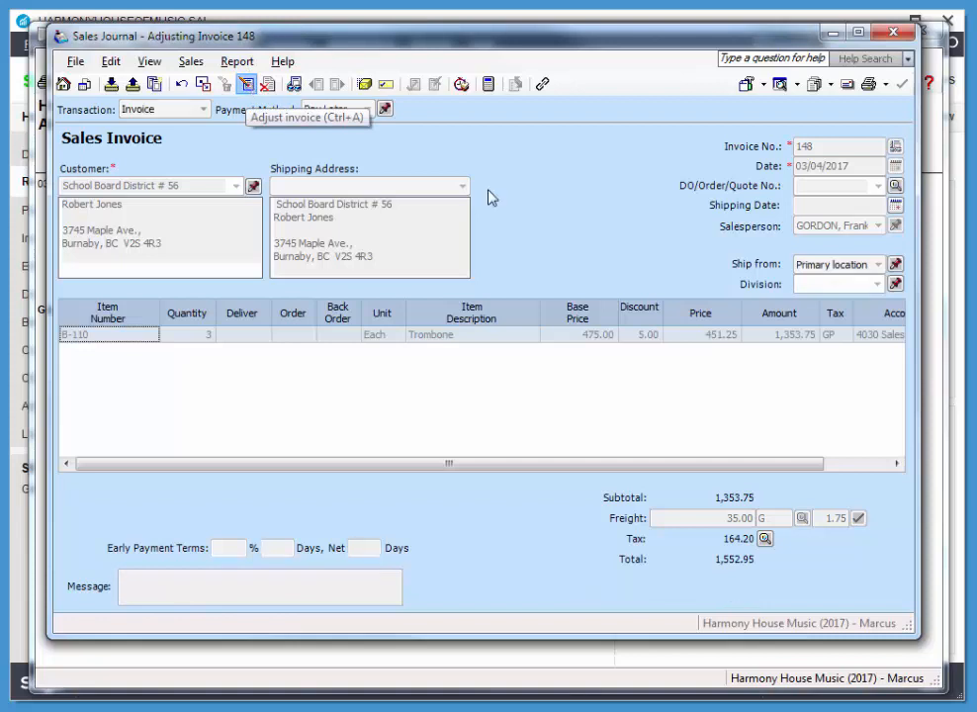
pyautogui.click(203, 334)
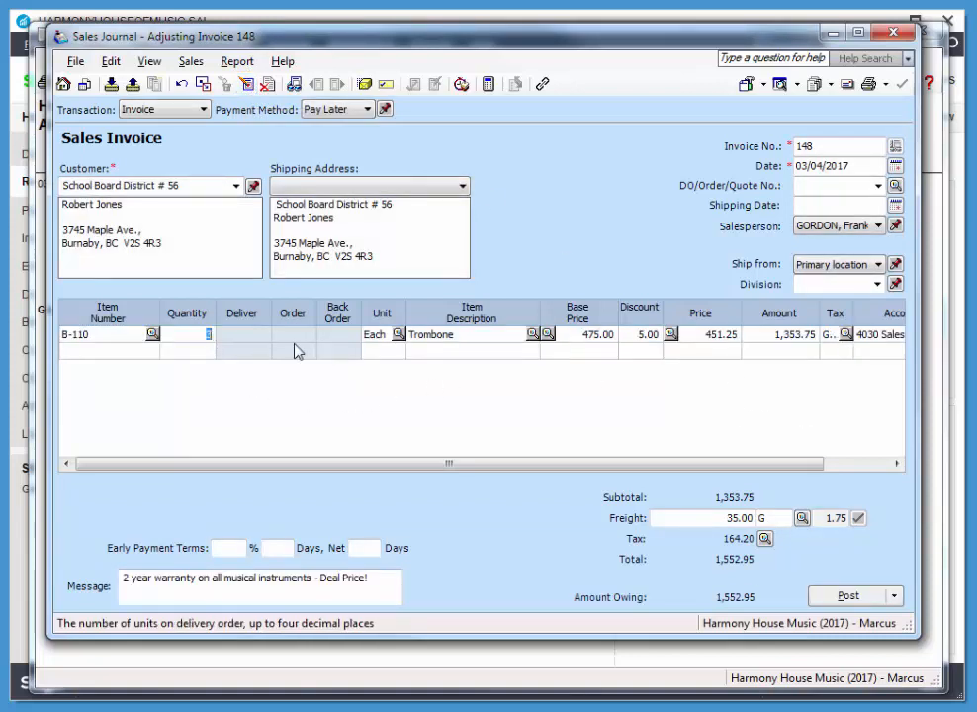
pyautogui.write('2')
pyautogui.press('Tab')
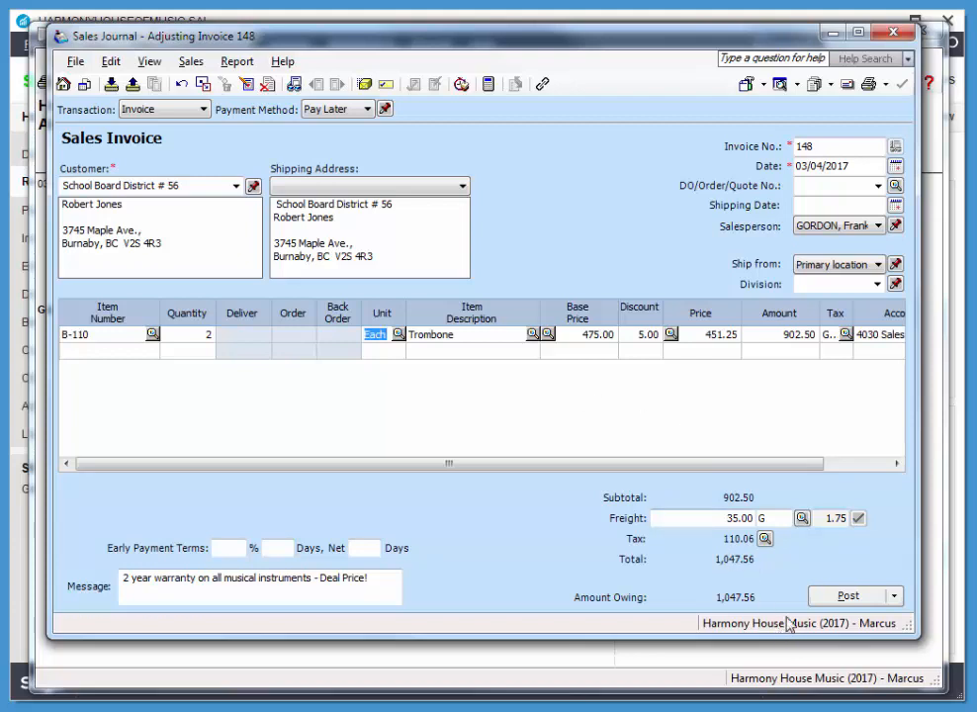
# Step: Post the adjusted School Board District # 56 invoice, and close the Sales Journal and the journal entries report
pyautogui.click(847, 594)
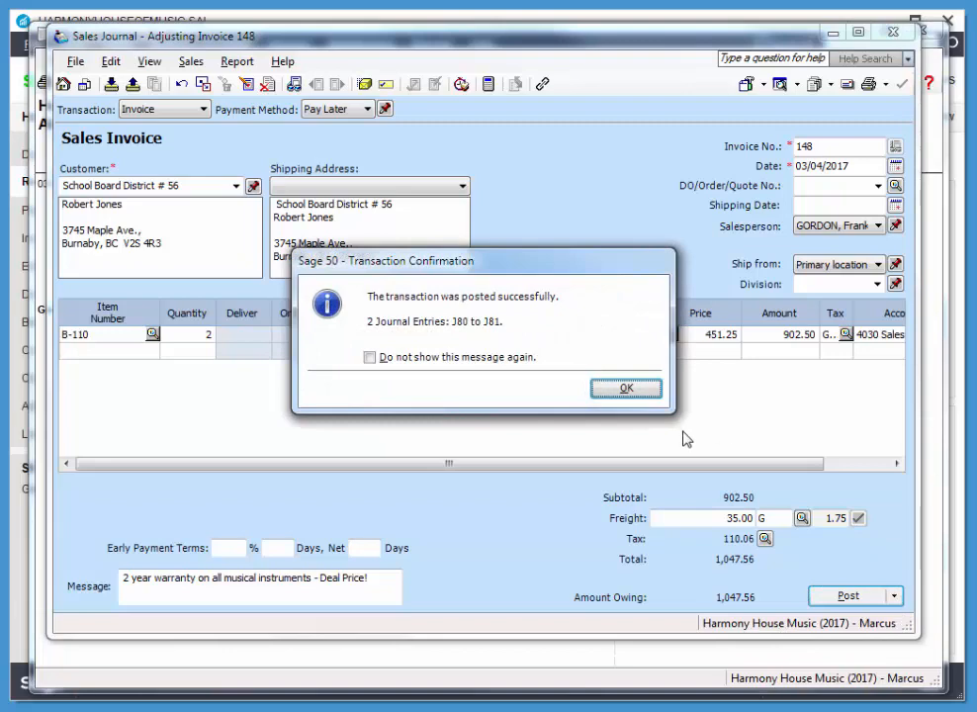
pyautogui.click(643, 388)
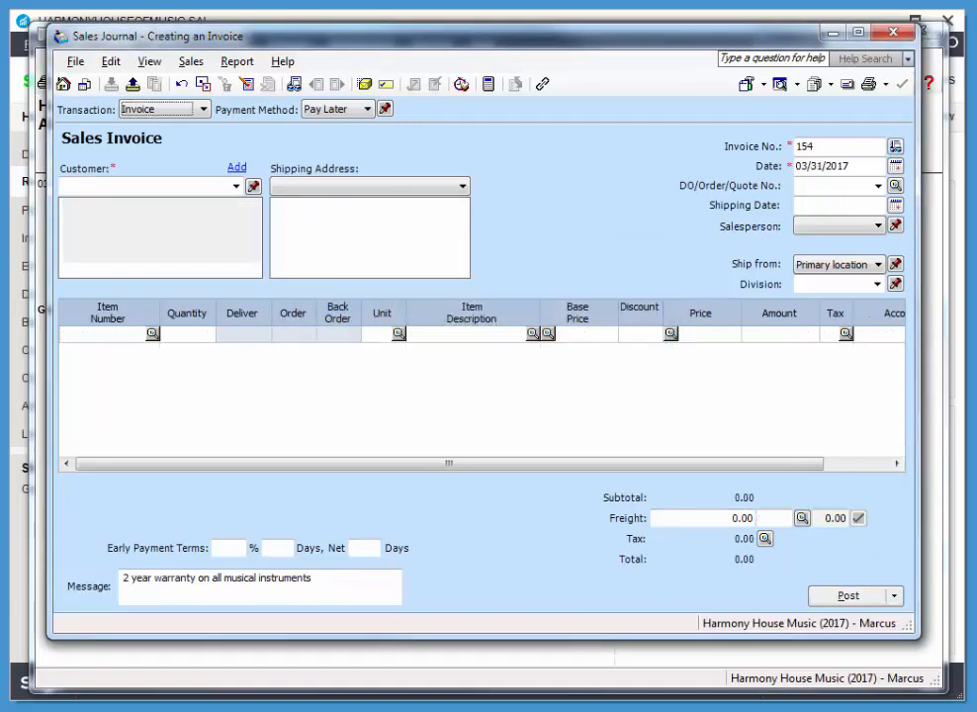
pyautogui.click(892, 31)
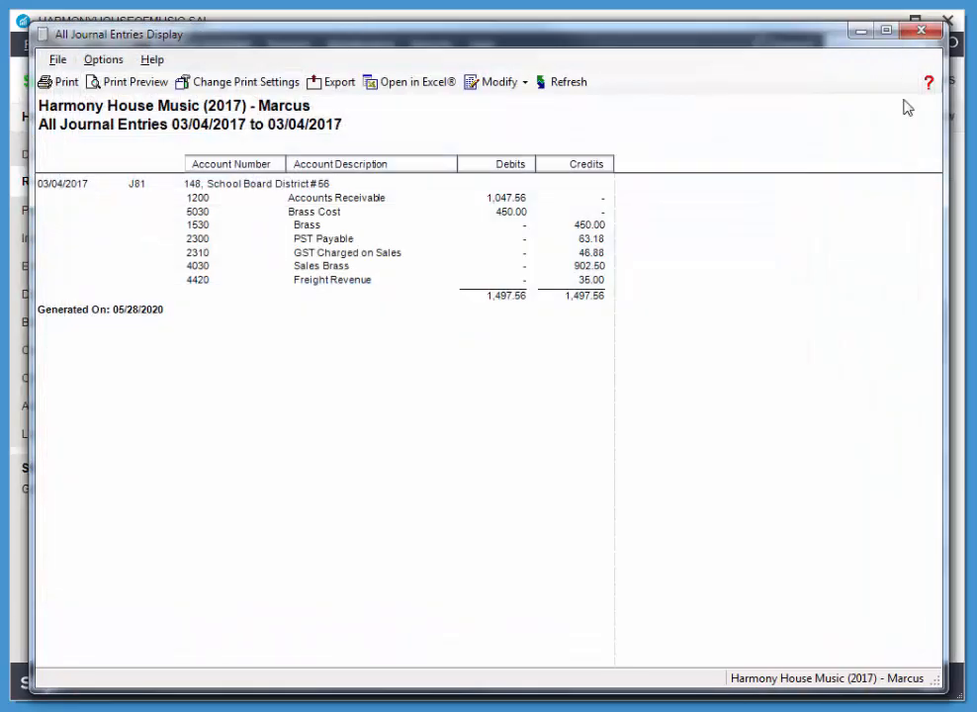
pyautogui.click(924, 32)
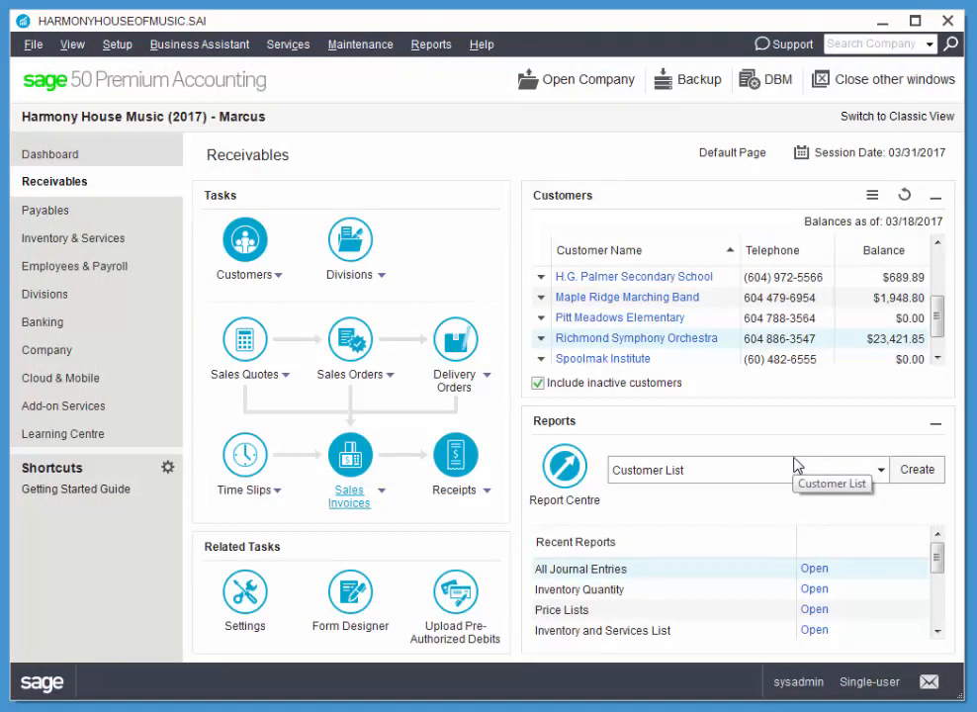